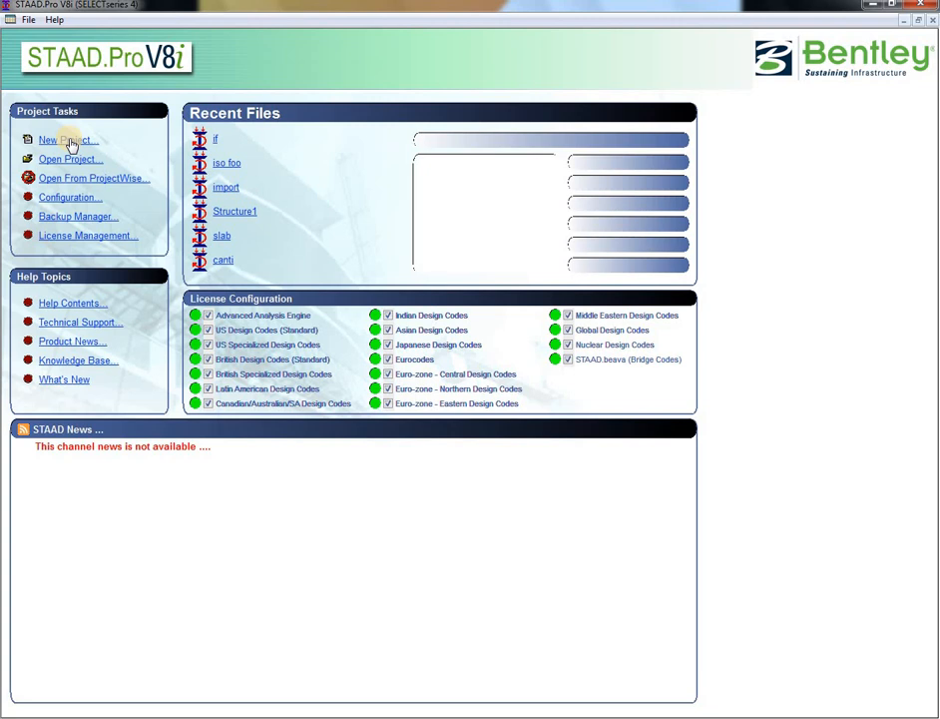
Step: Create a new Space project named cf in meter and kilonewton units, starting with the Add Beam option
left_click(70, 142)
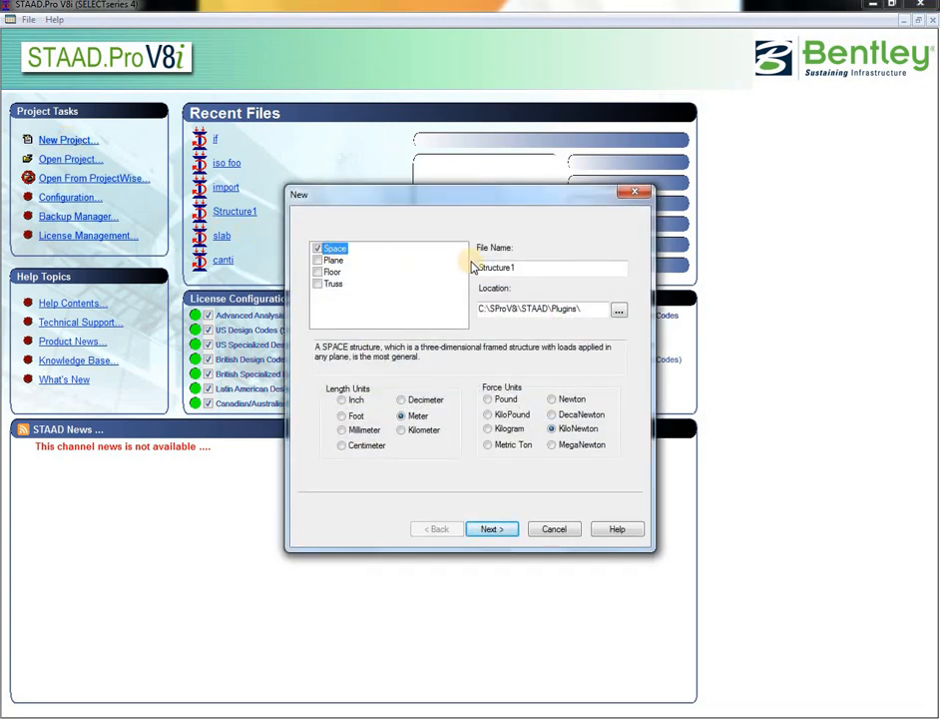
double_click(521, 266)
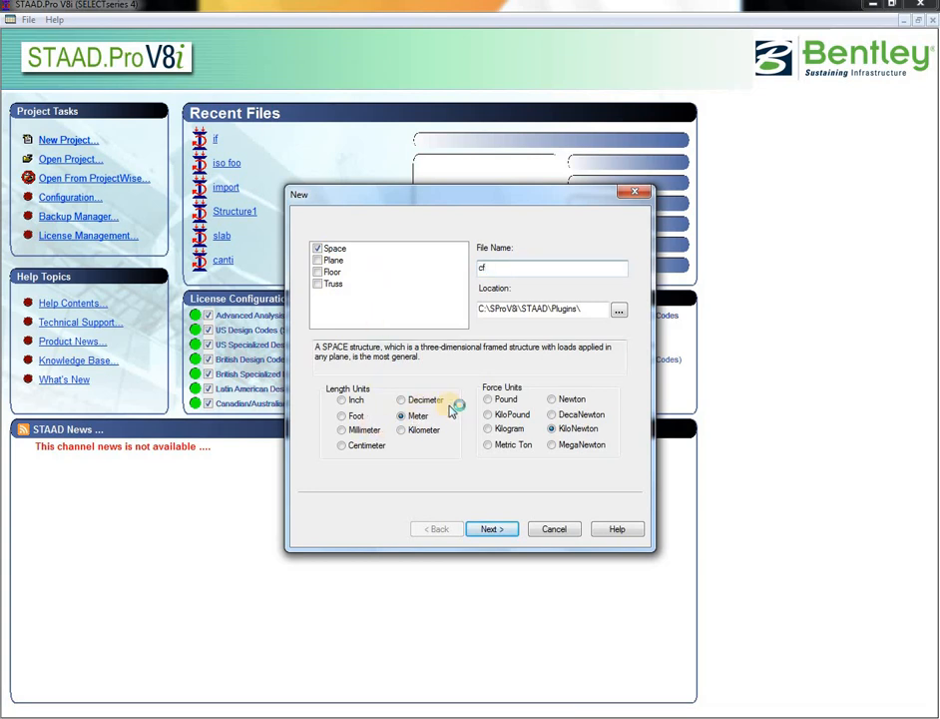
left_click(486, 532)
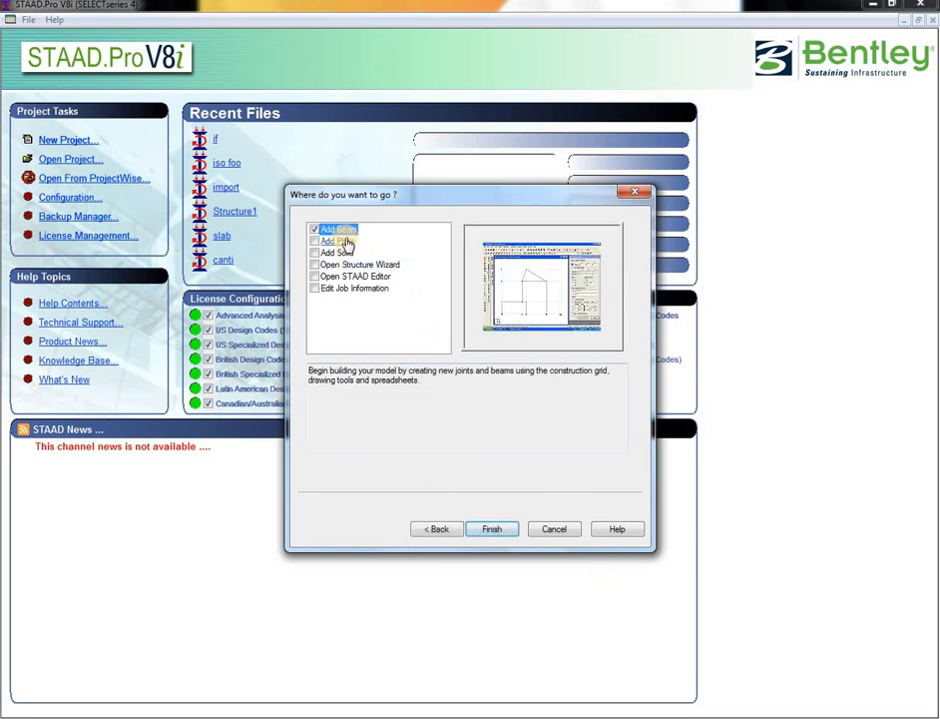
left_click(516, 528)
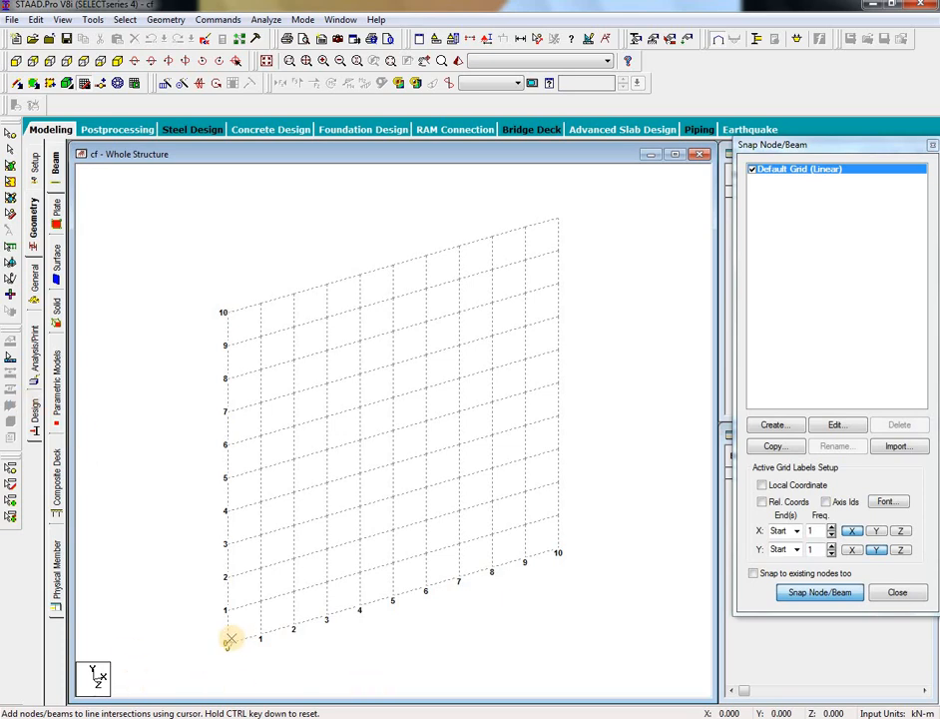
Step: Place a node at the grid origin and repeat it once along X at 3 m spacing with linked steps
left_click(228, 643)
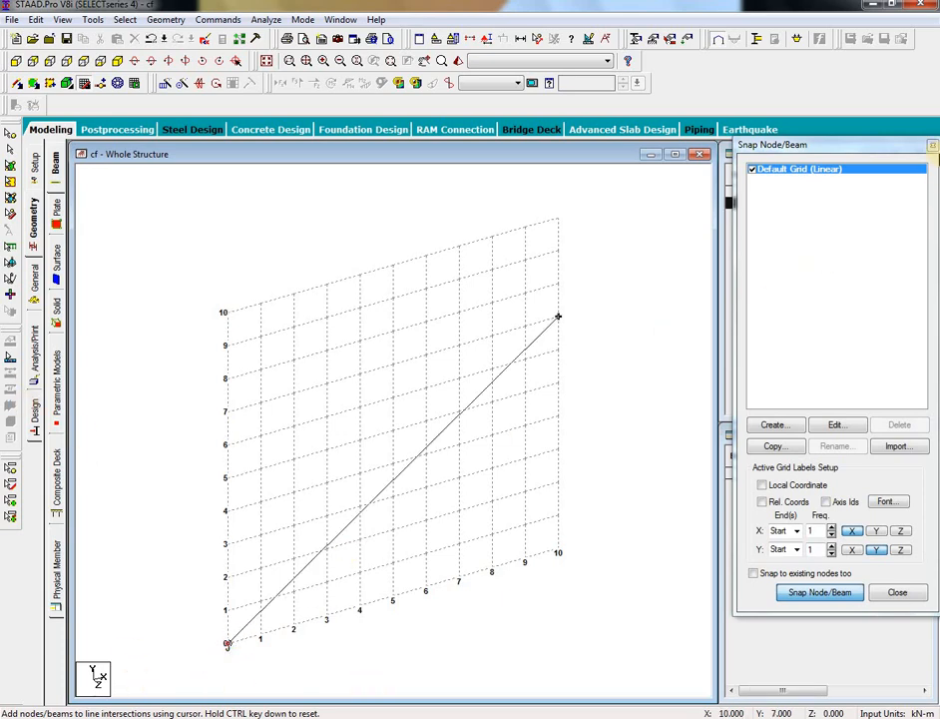
left_click(934, 146)
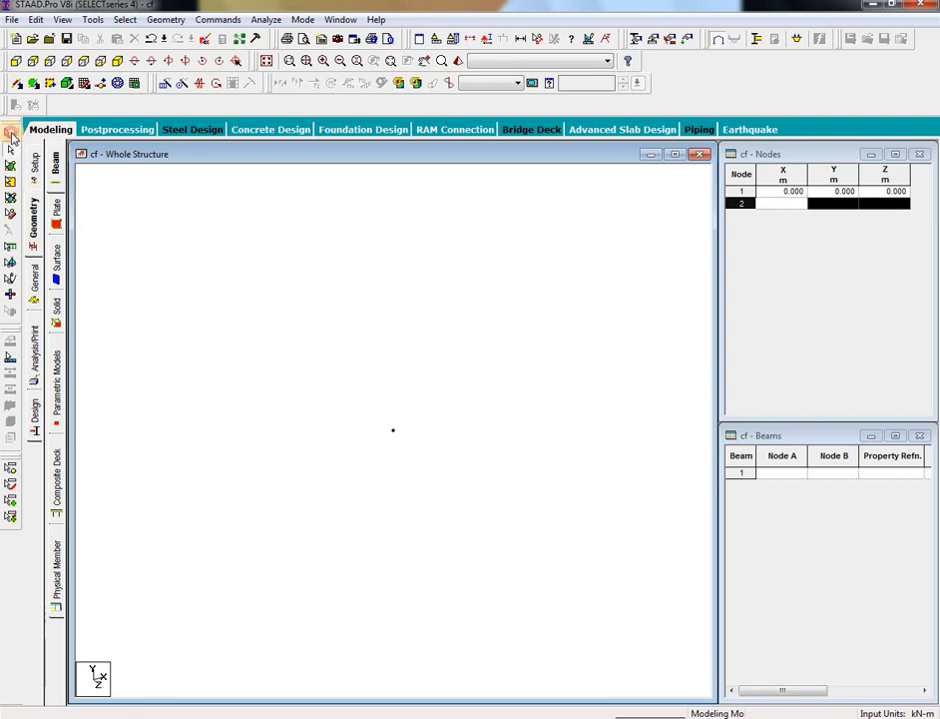
left_click(10, 135)
left_click_drag(482, 379, 242, 492)
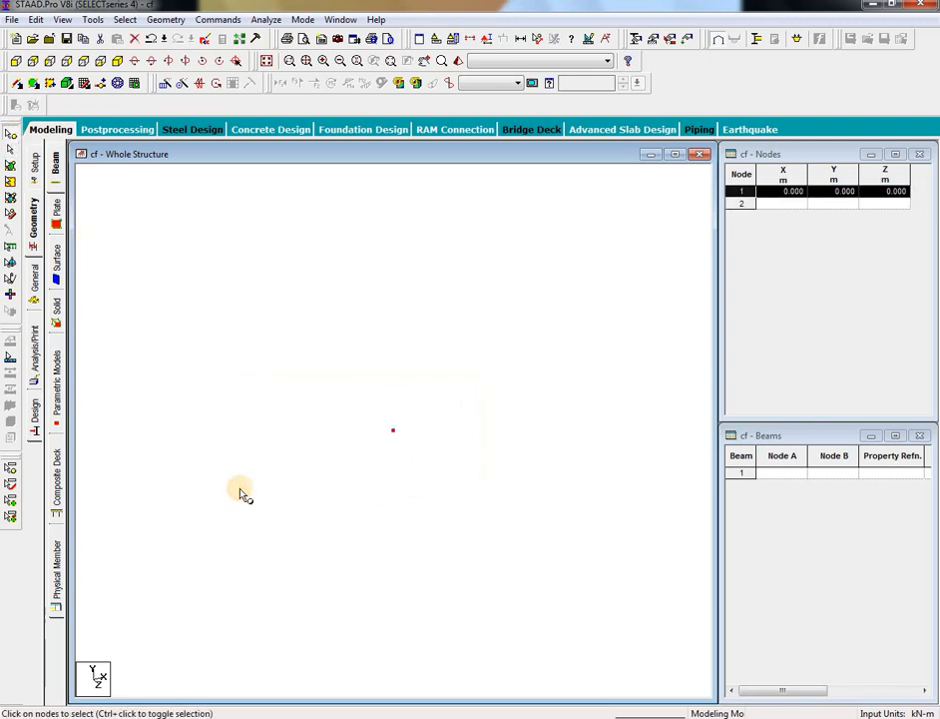
left_click(164, 84)
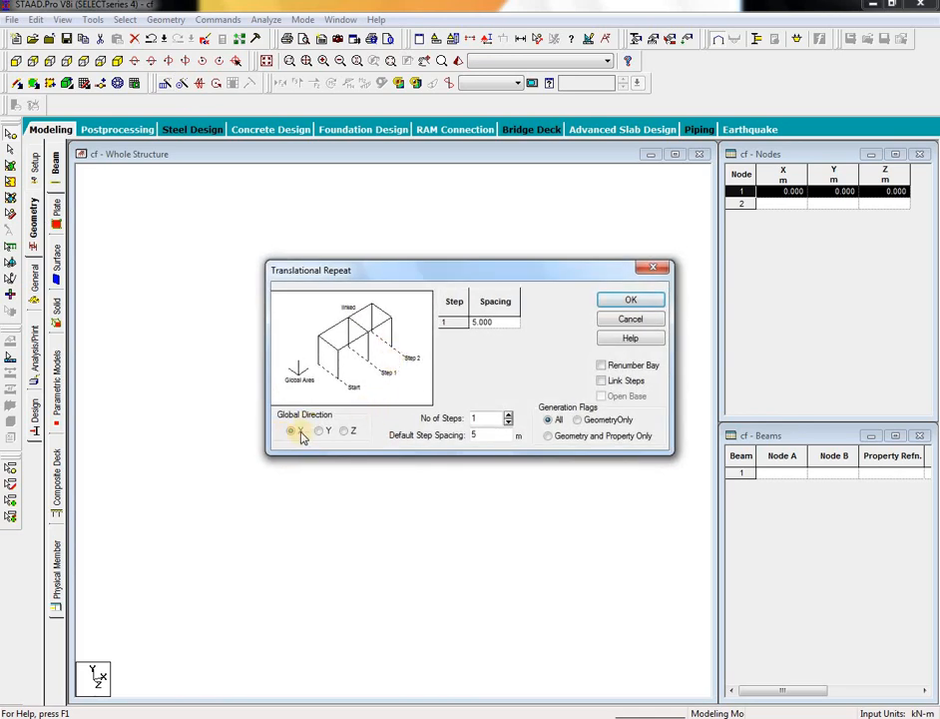
double_click(501, 432)
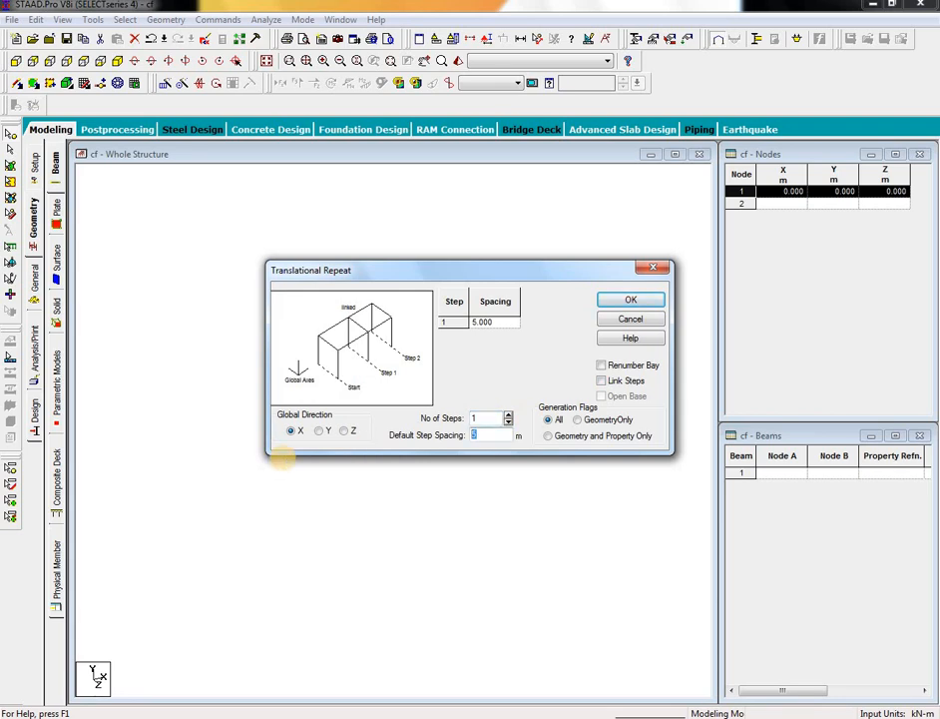
type("3")
left_click(631, 377)
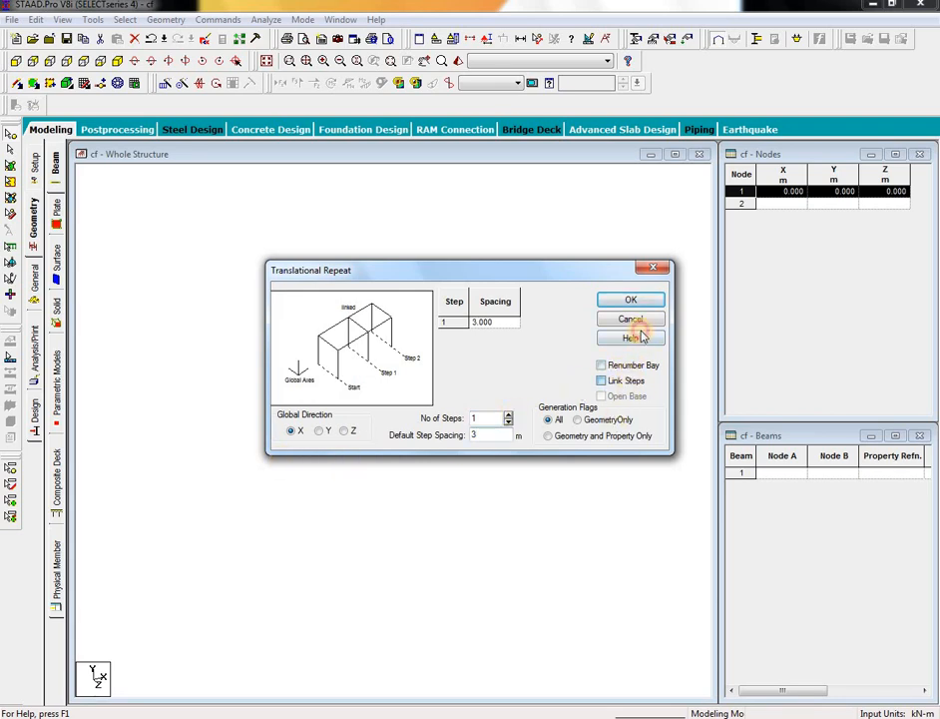
left_click(644, 301)
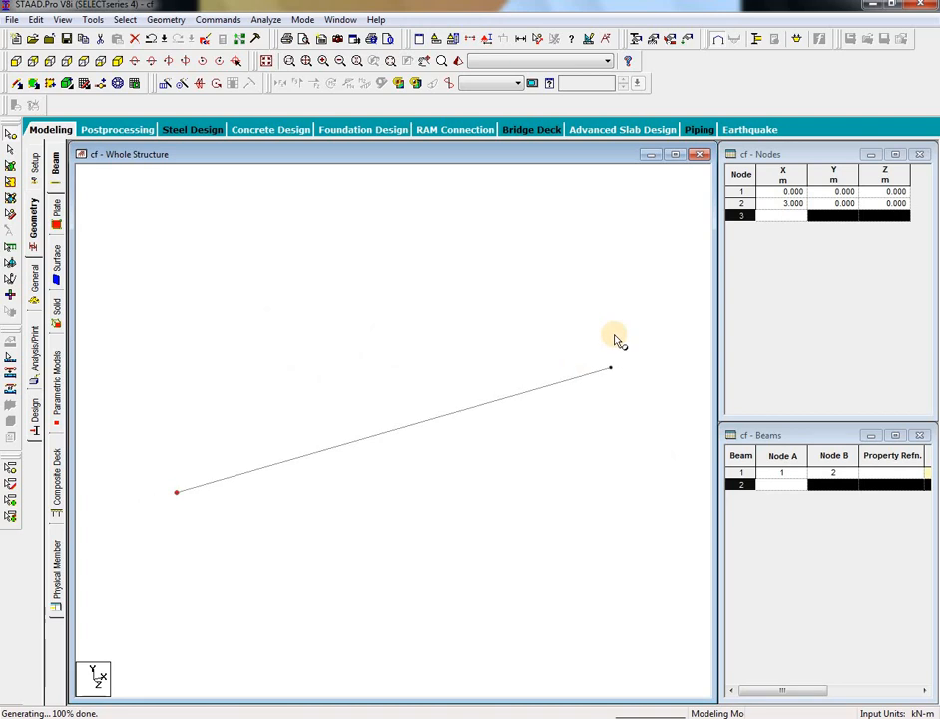
Step: Translationally repeat both beam end nodes once along Z at 3 m spacing with linked steps
left_click_drag(646, 323, 122, 581)
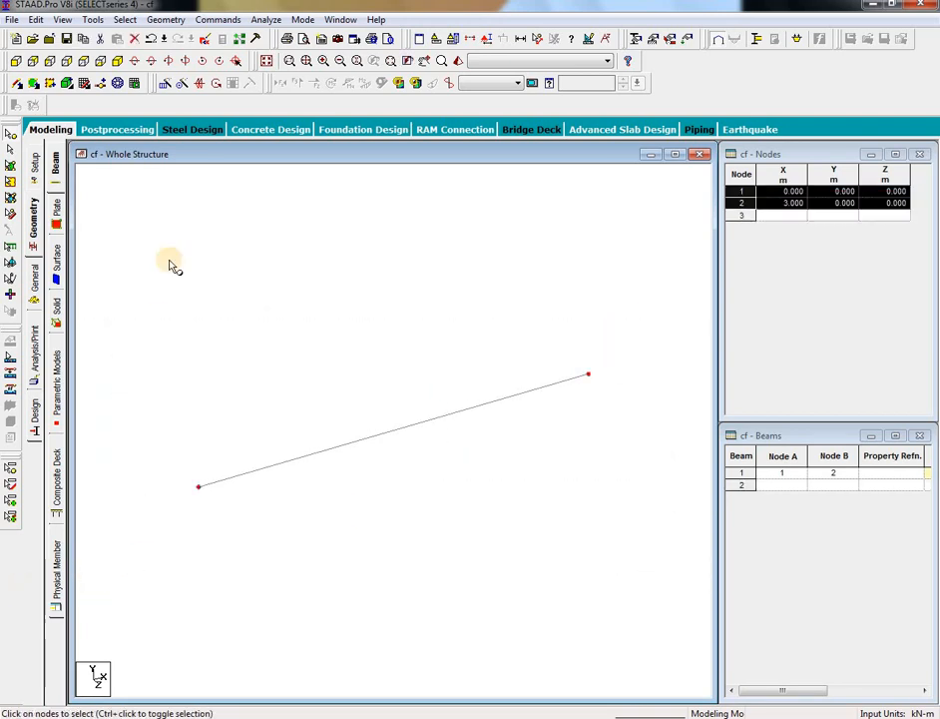
left_click(163, 85)
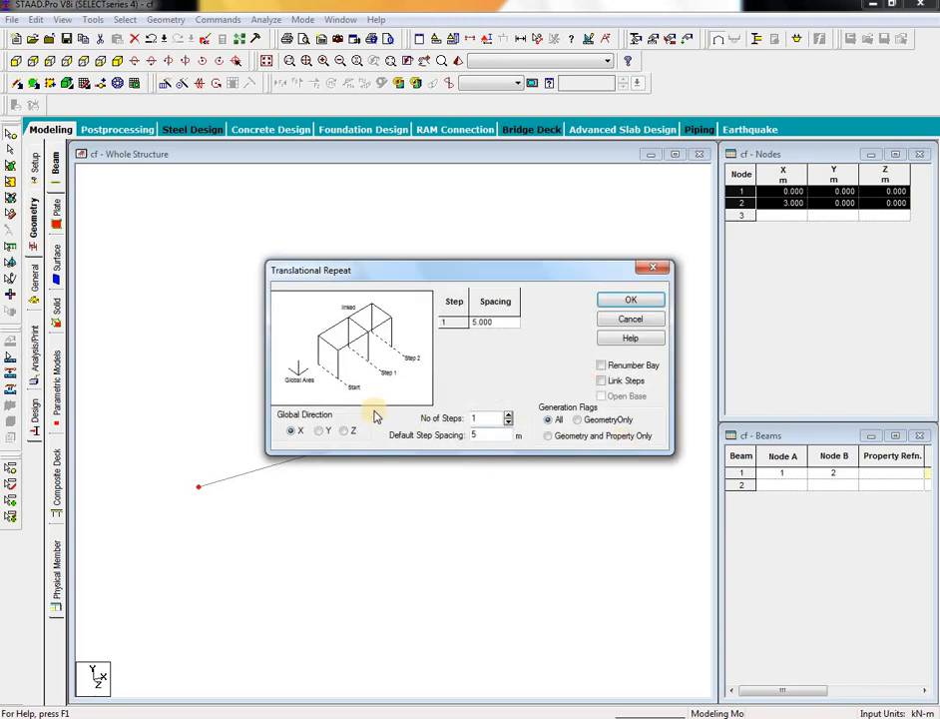
left_click(350, 431)
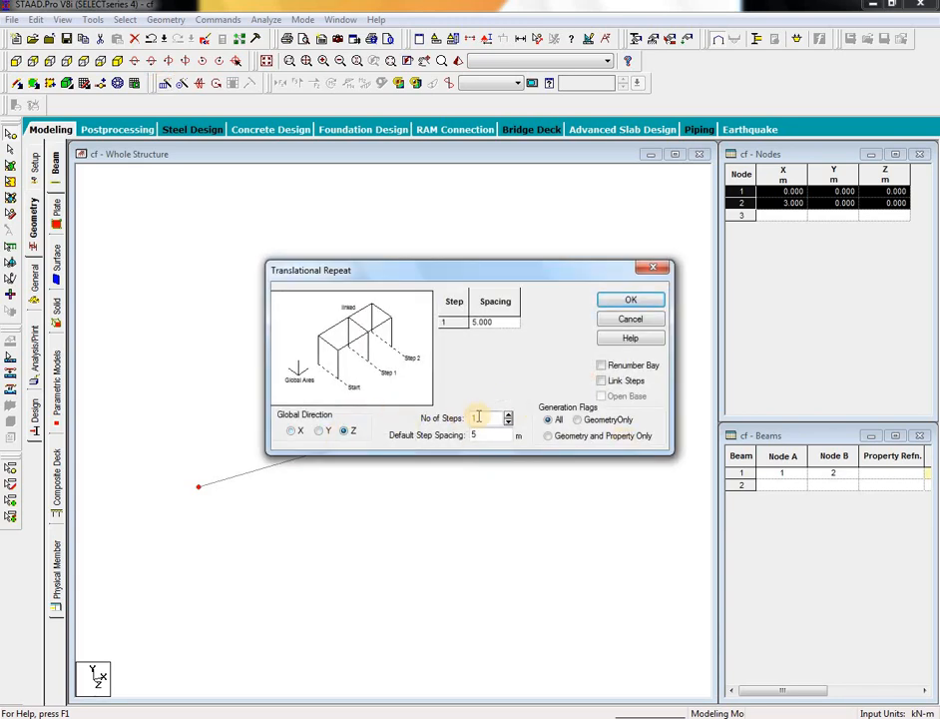
double_click(491, 436)
type("3")
left_click(614, 384)
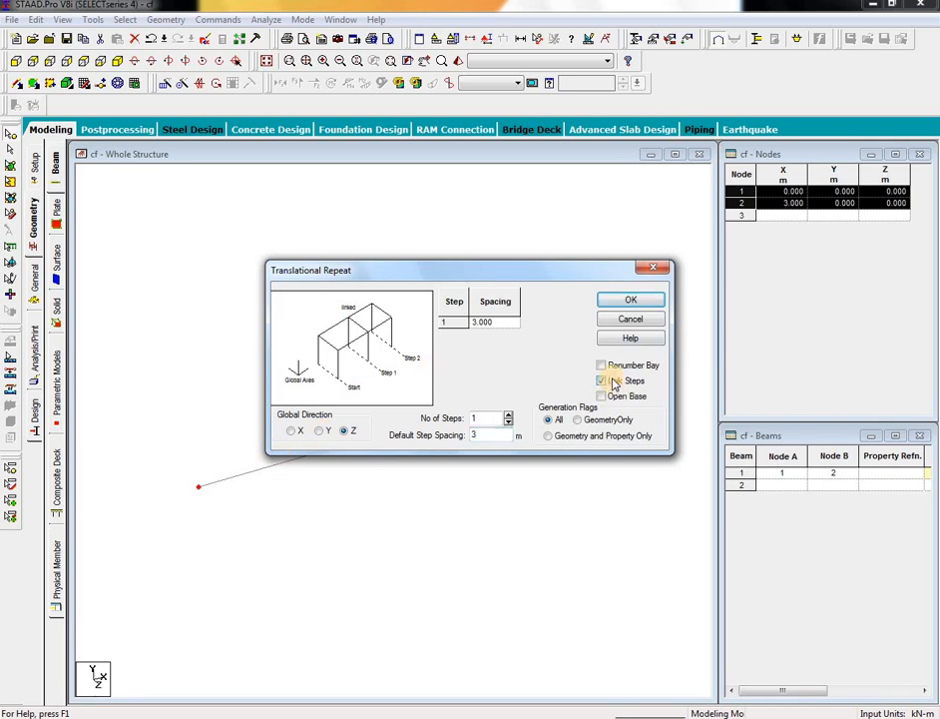
left_click(635, 301)
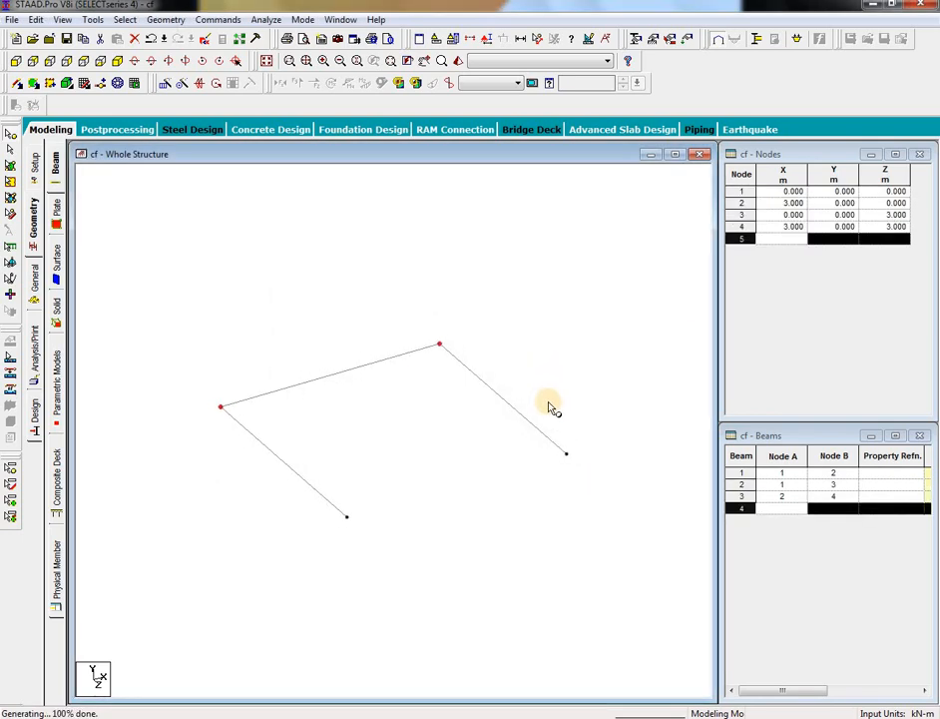
Step: Add a beam between the two free end nodes to close the horizontal square frame
left_click(31, 85)
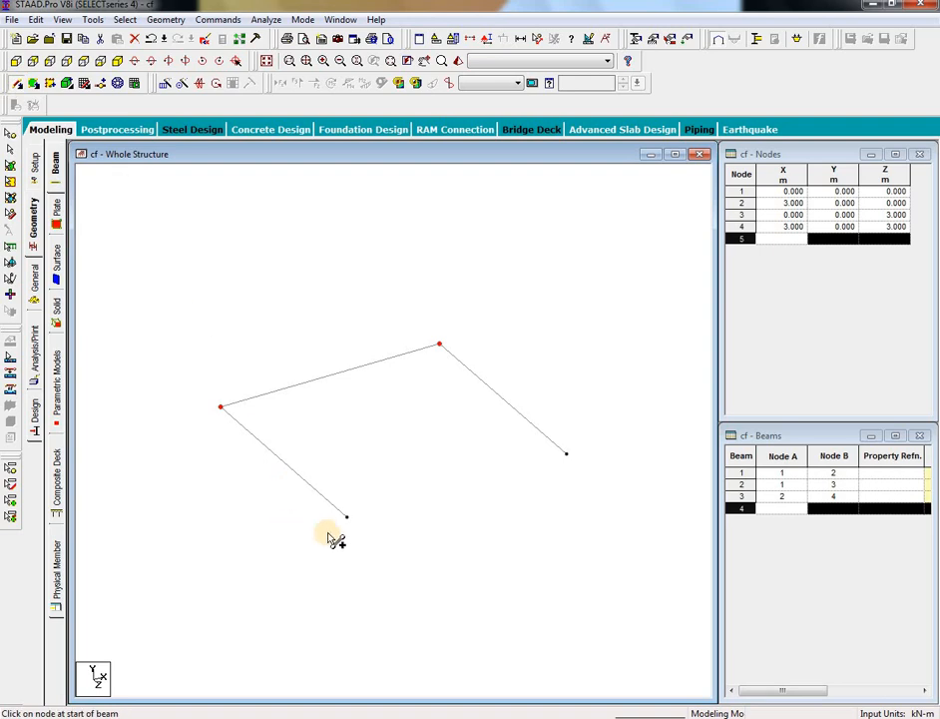
left_click_drag(347, 519, 567, 457)
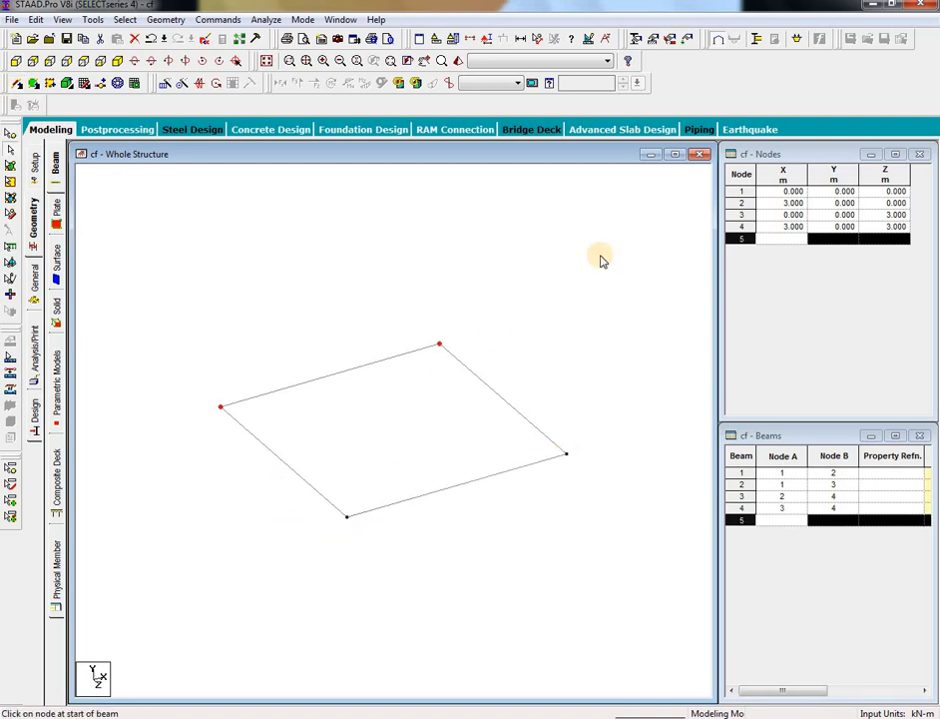
left_click_drag(634, 245, 172, 577)
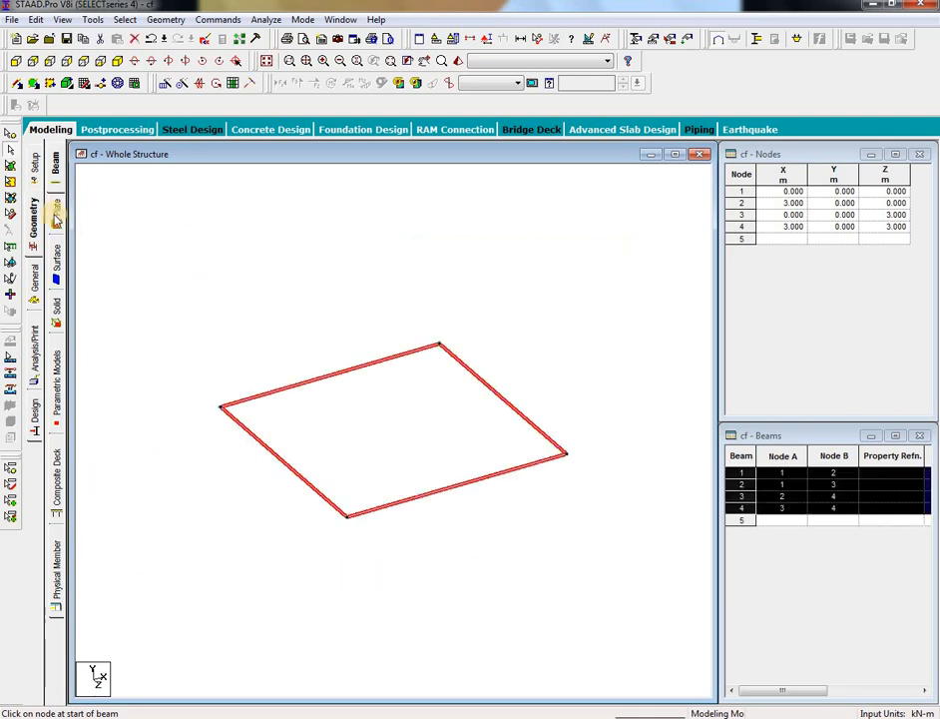
Step: Generate the four columns by repeating all corner nodes once along Y at -3 m spacing with linked steps
left_click(10, 149)
left_click_drag(630, 254, 167, 573)
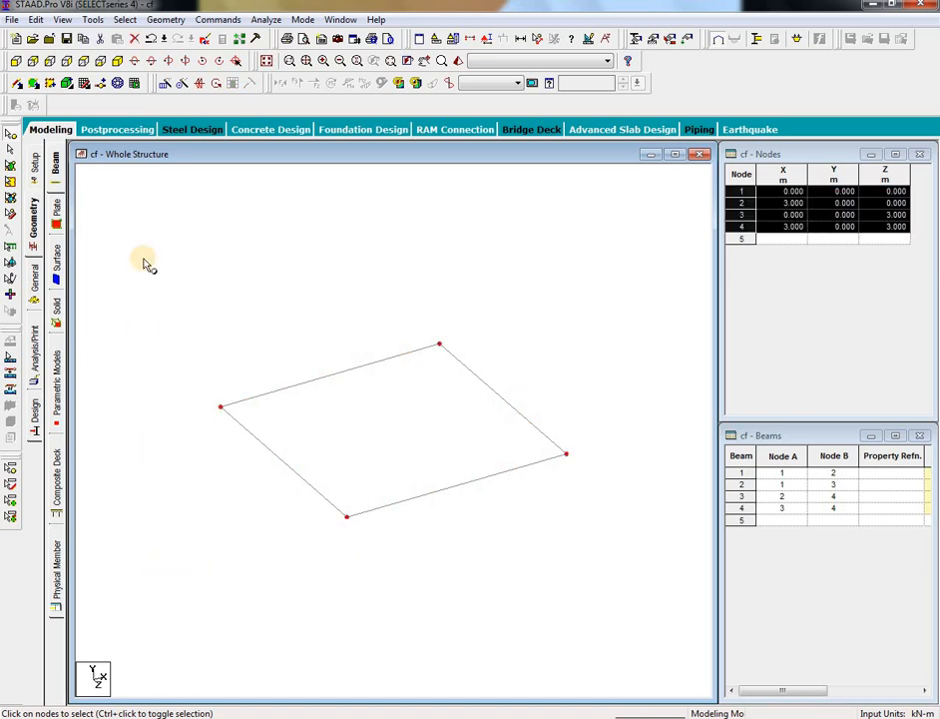
left_click(166, 85)
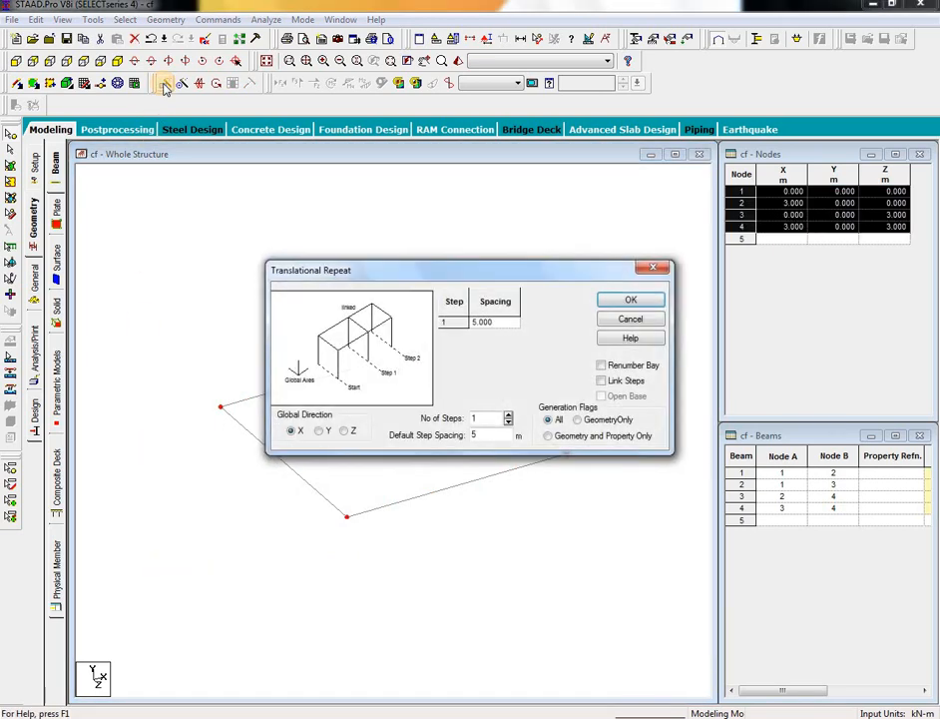
left_click(320, 432)
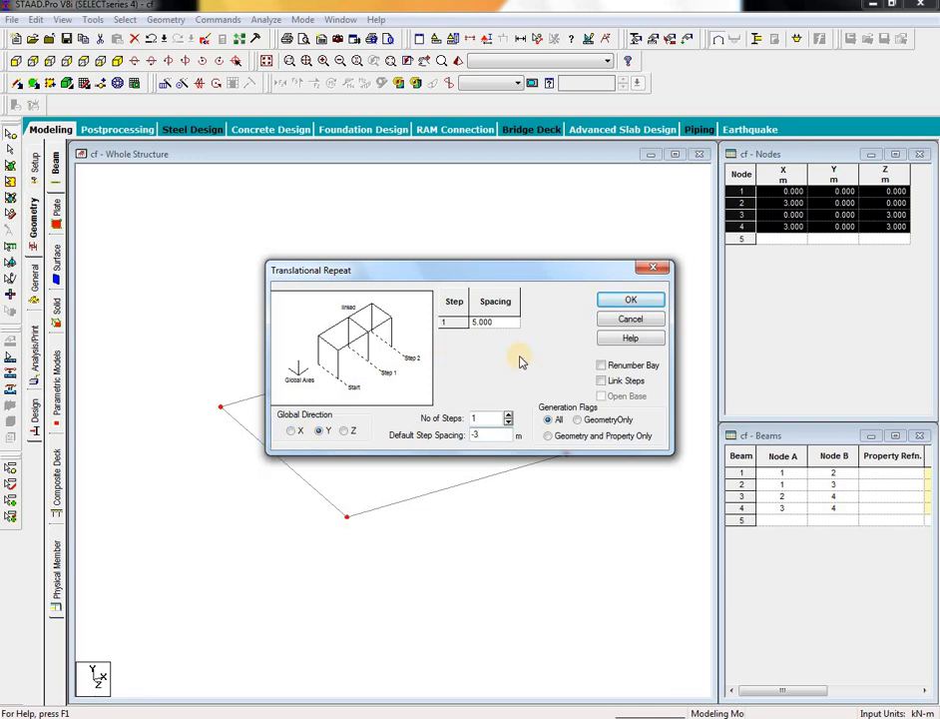
left_click(617, 380)
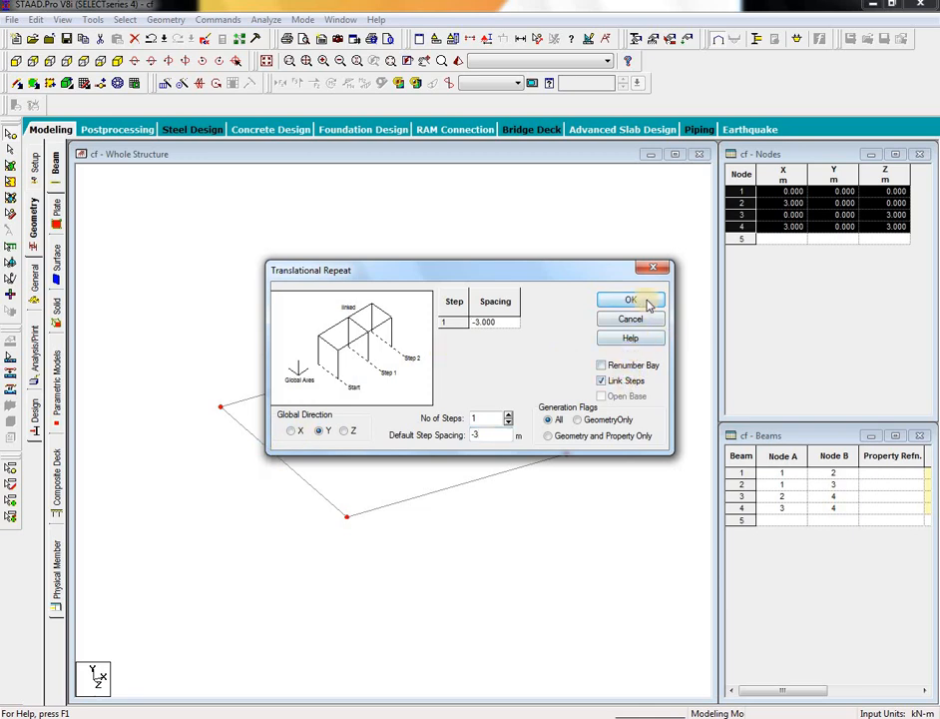
left_click(632, 300)
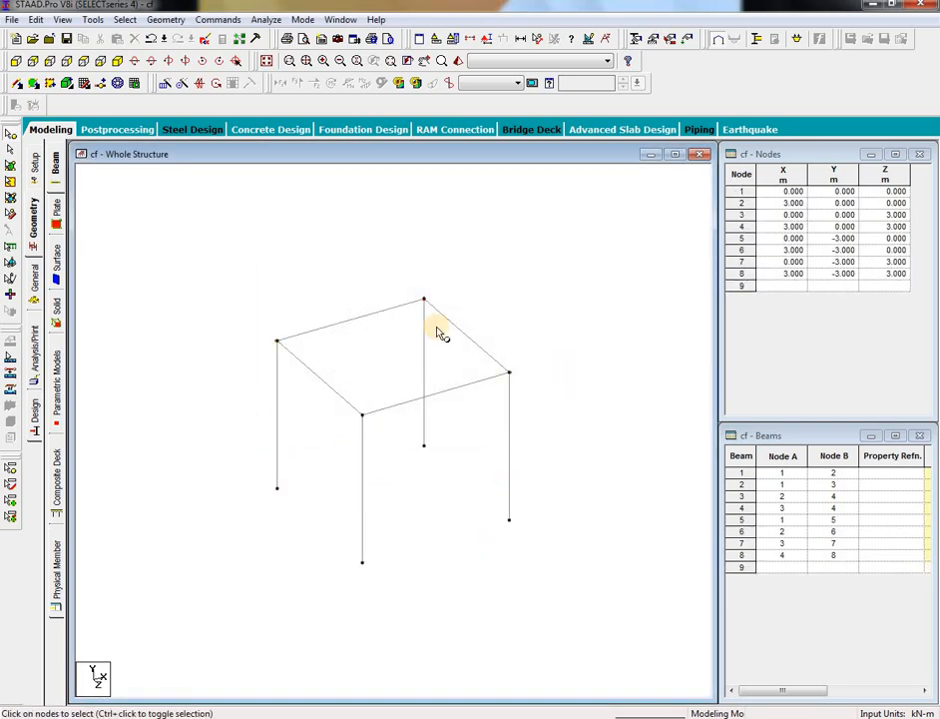
Step: Define a rectangular concrete section property with YD 0.4 m and ZD 0.4 m
scroll(438, 328, "up", 5)
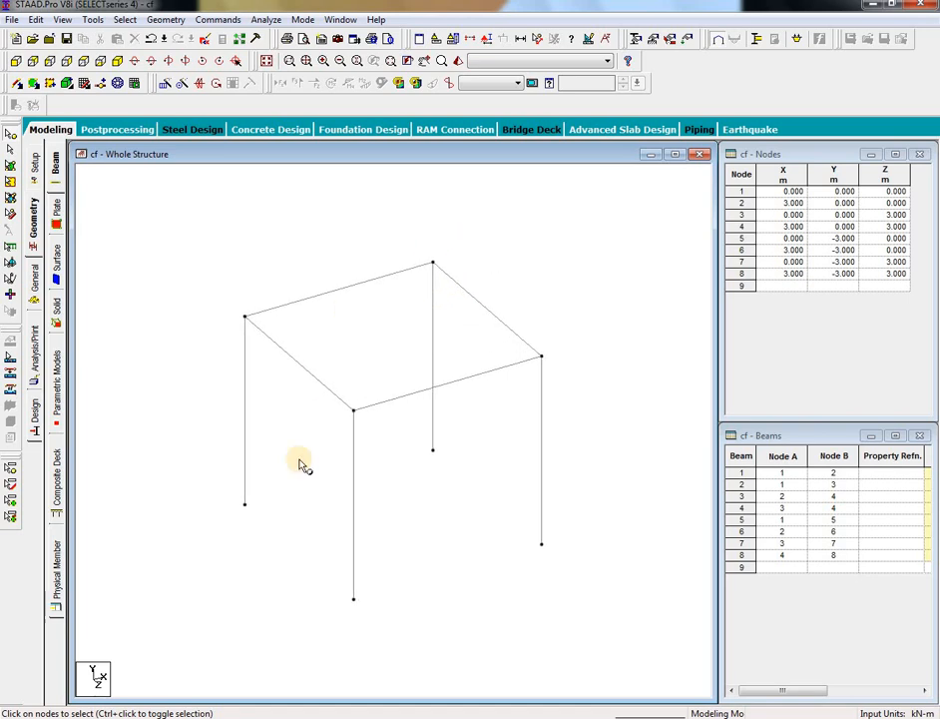
left_click(36, 282)
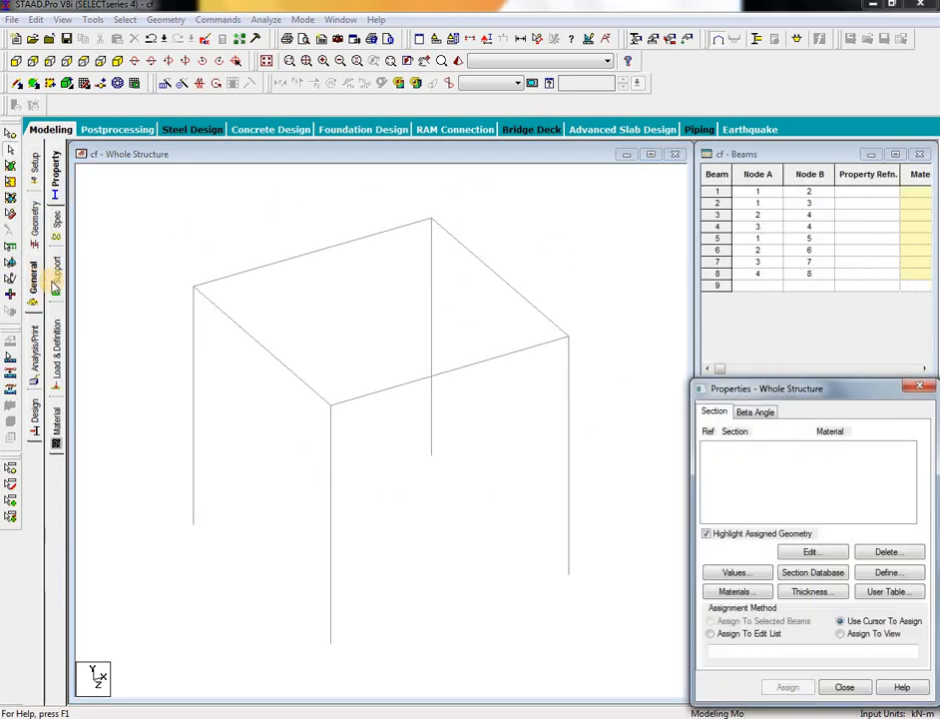
left_click(889, 573)
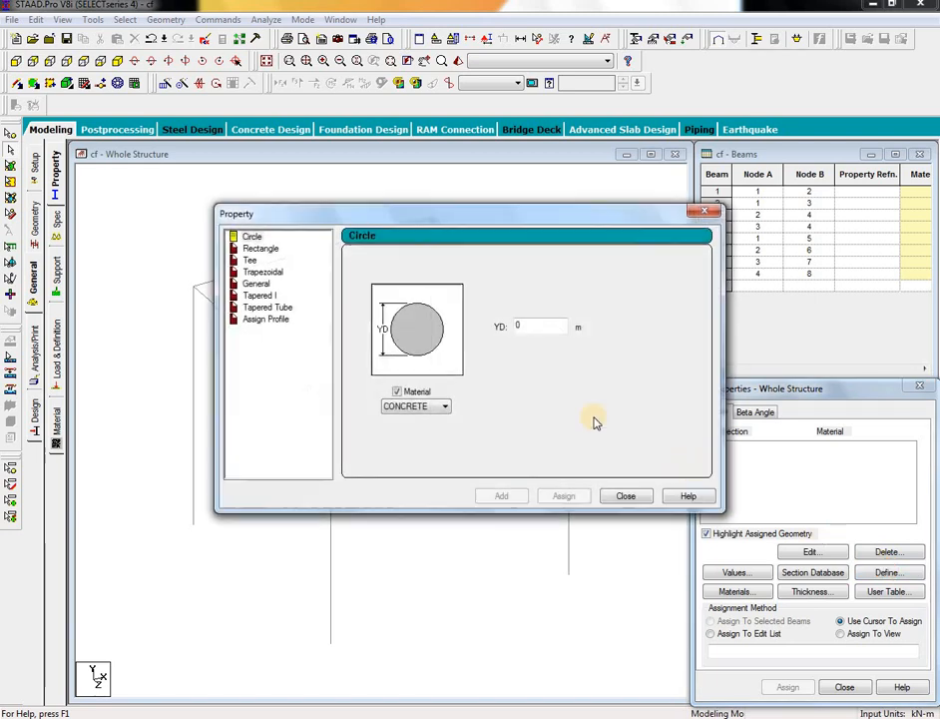
left_click(262, 249)
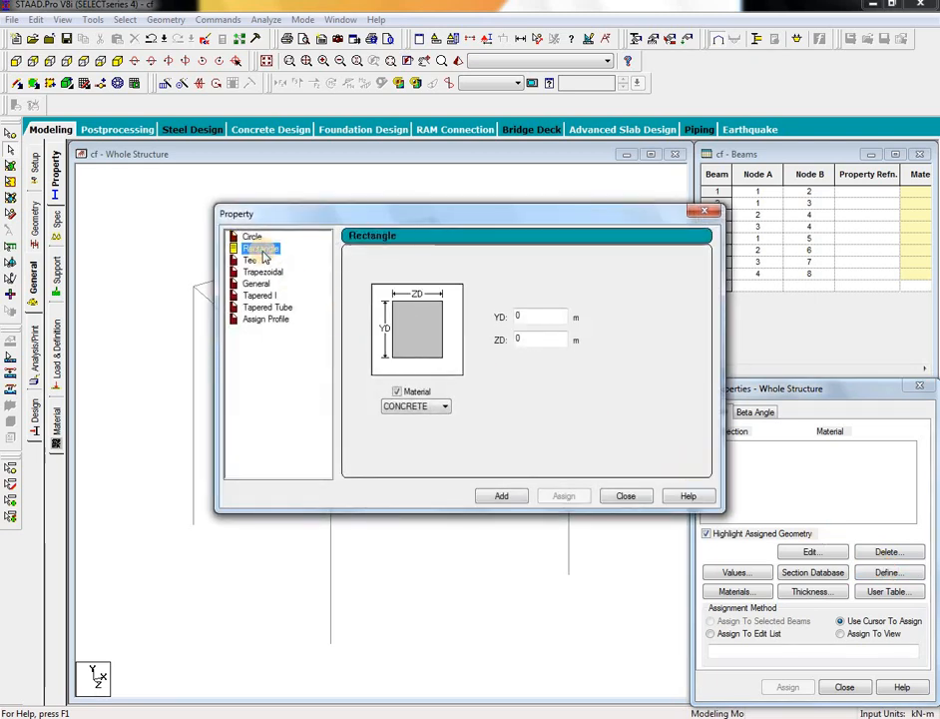
left_click(541, 316)
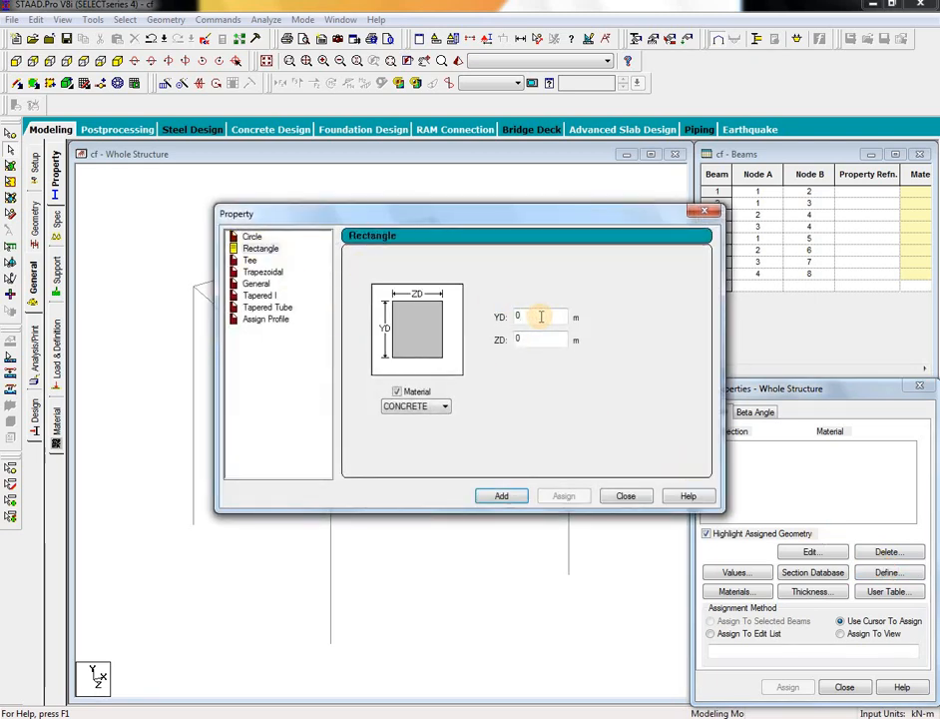
type(".4")
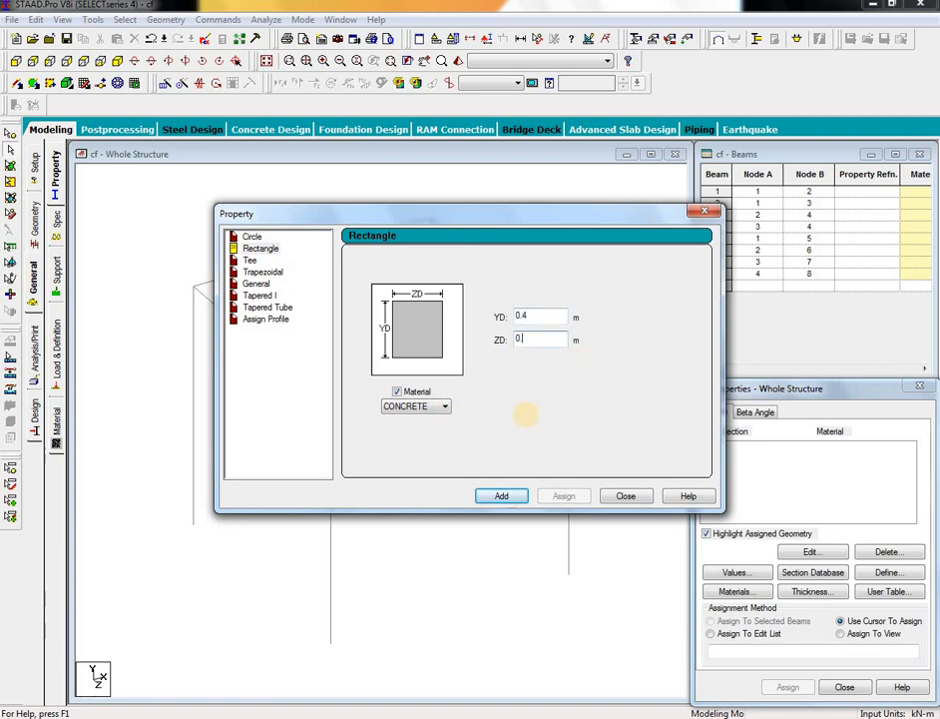
left_click(511, 498)
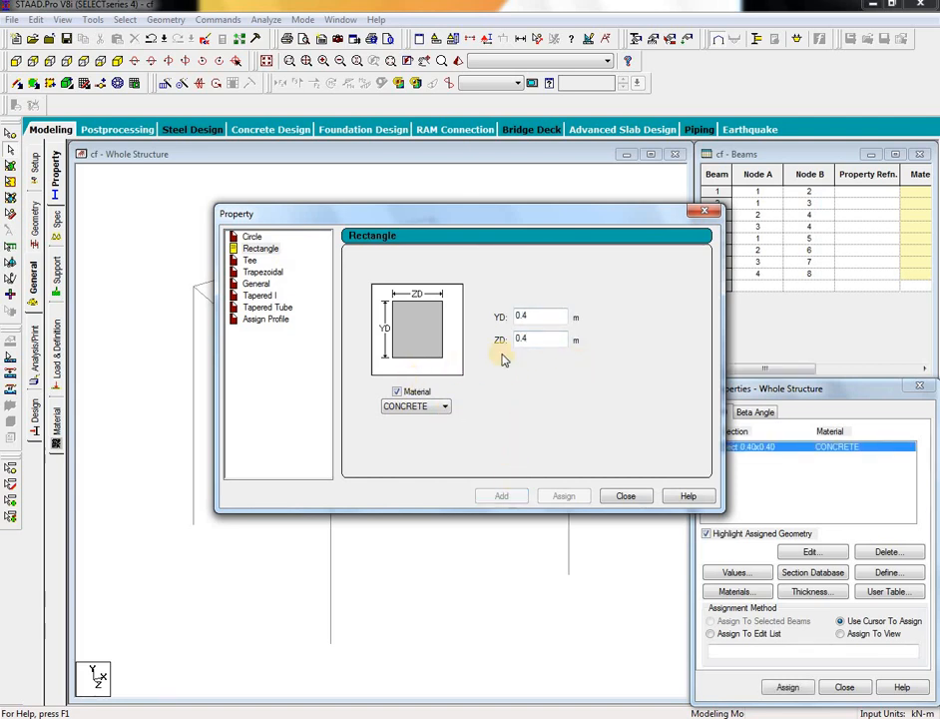
Step: Add a second rectangular concrete section with YD 0.3 m and ZD 0.3 m
type(".3")
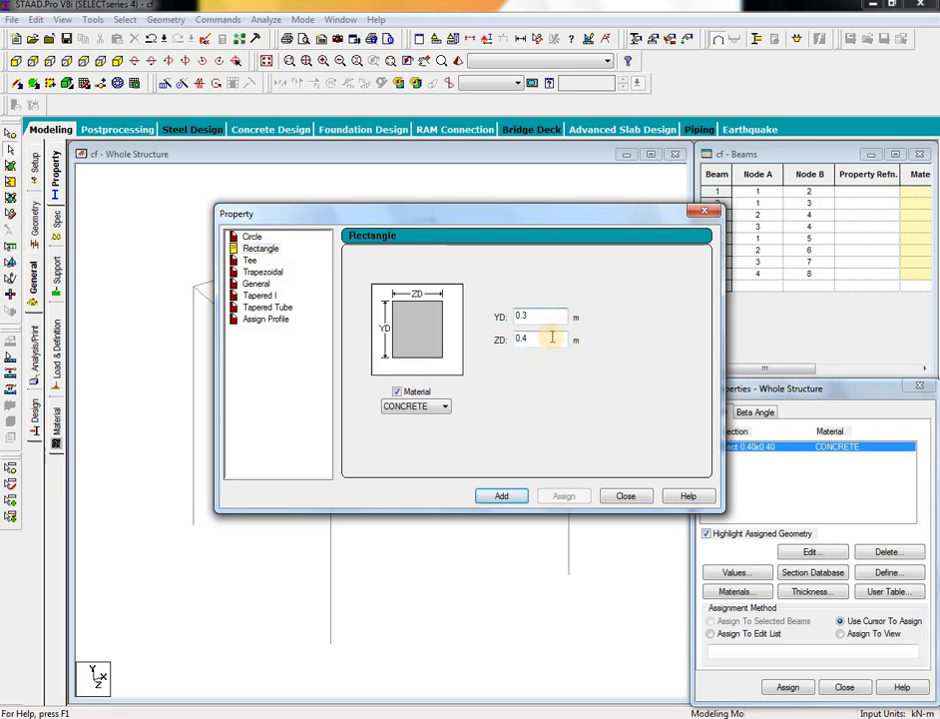
left_click(551, 335)
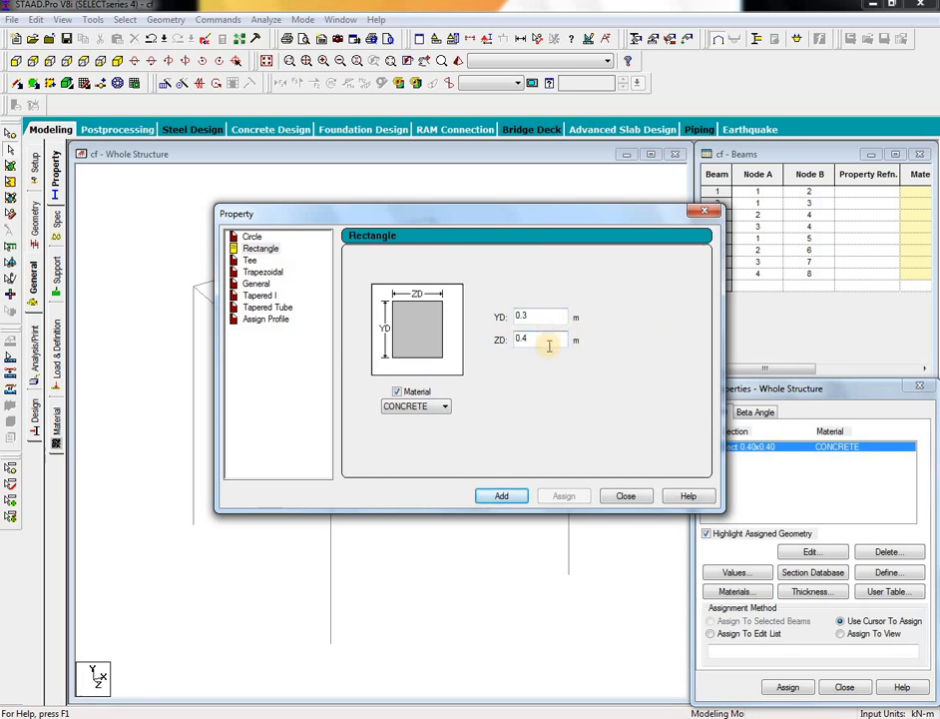
key("BackSpace")
type("3")
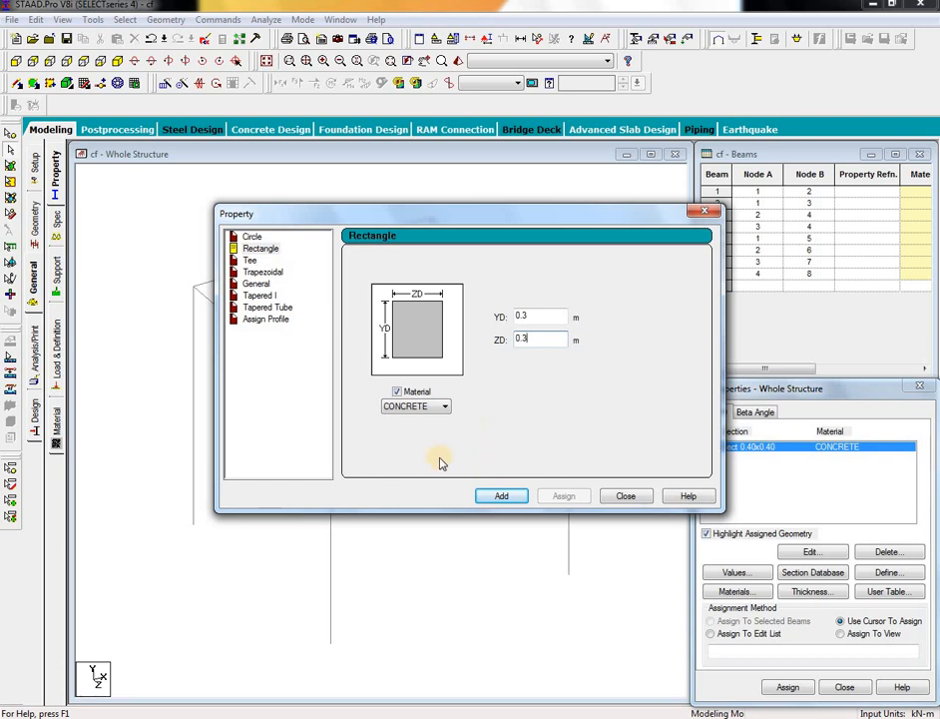
left_click(502, 496)
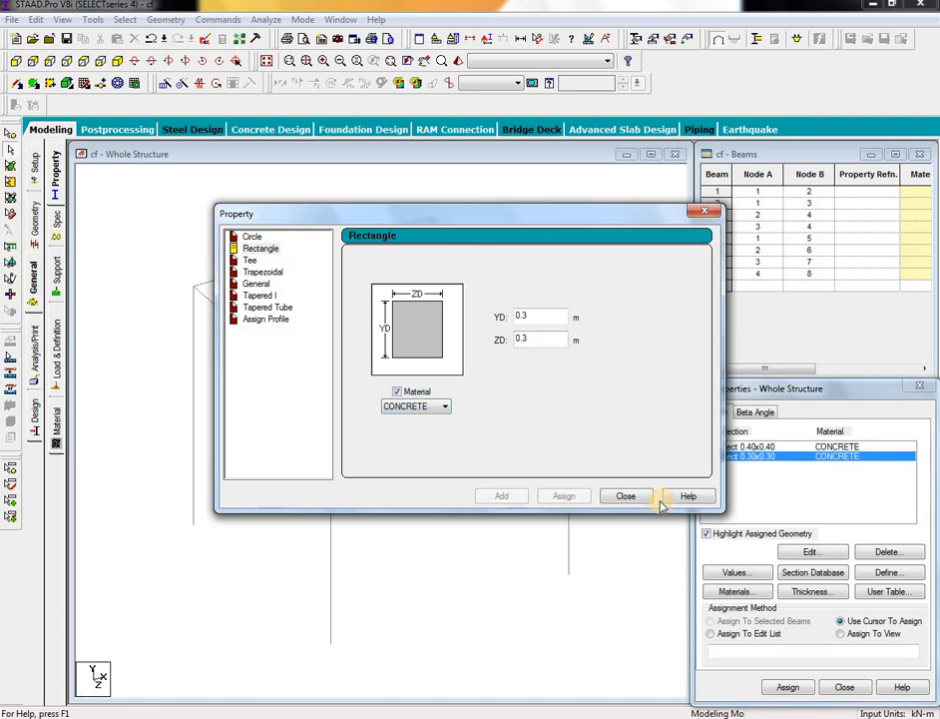
Step: Assign the Rect 0.40x0.40 concrete section to the four columns, selected as beams parallel to Y
left_click(626, 496)
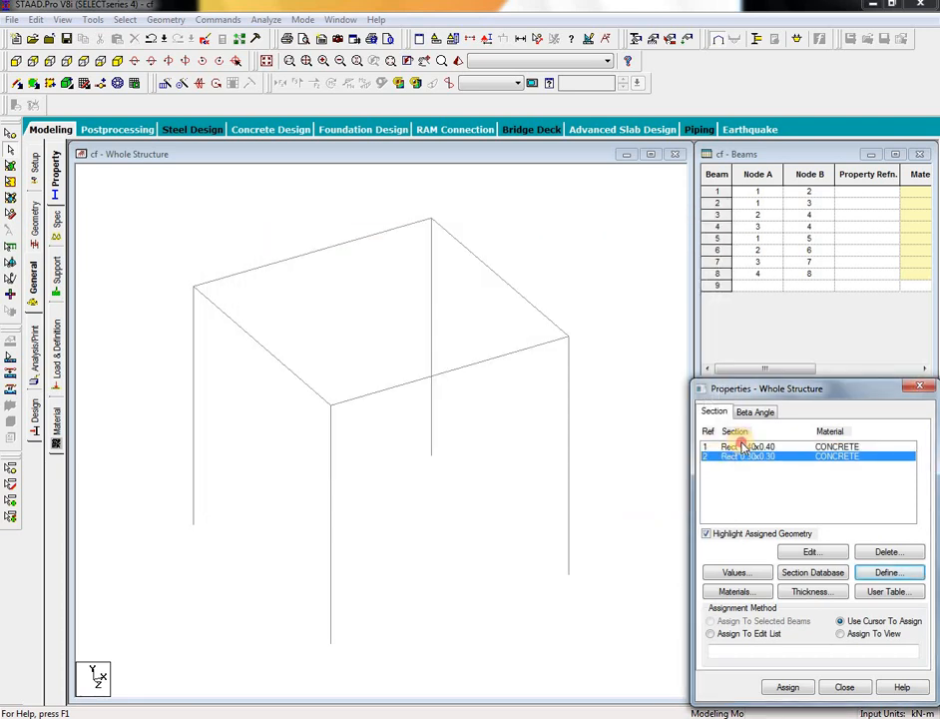
left_click(741, 447)
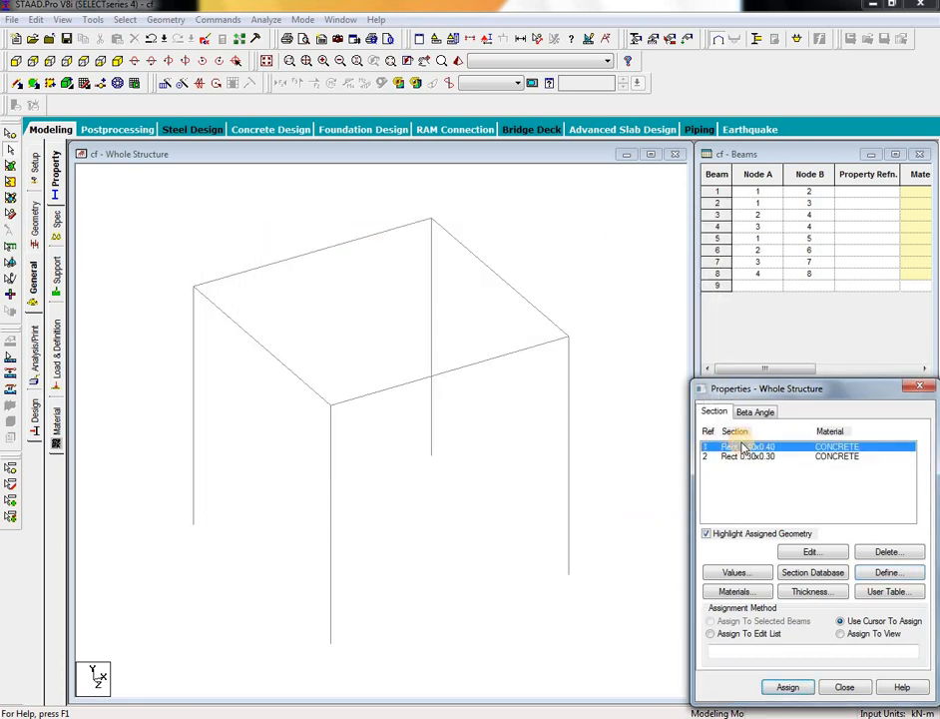
left_click(131, 21)
mouse_move(197, 285)
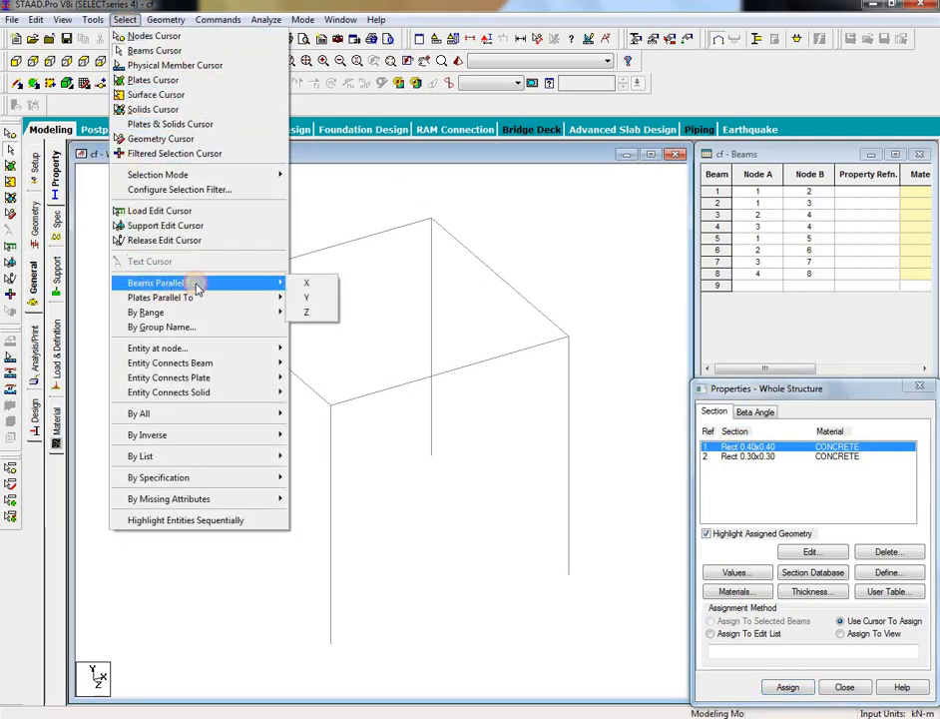
left_click(307, 297)
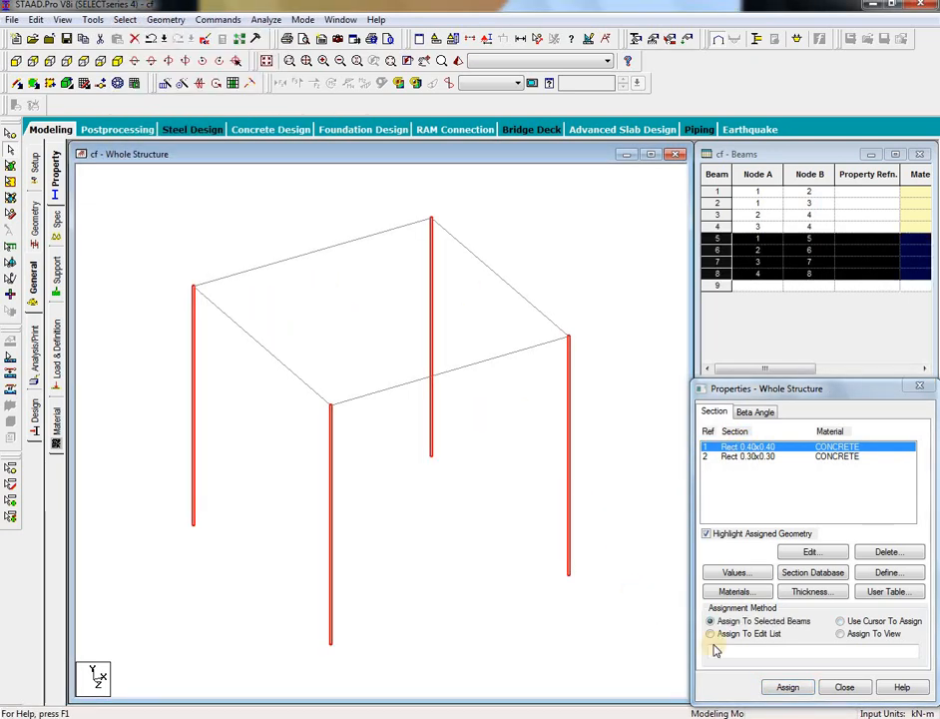
left_click(788, 687)
left_click(835, 579)
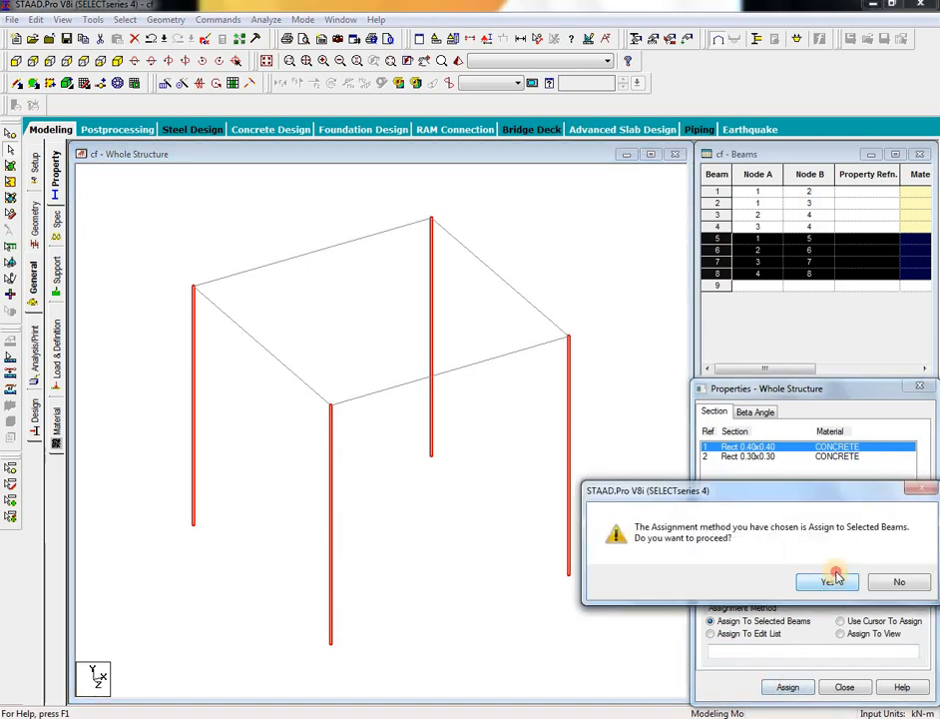
Step: Assign the Rect 0.30x0.30 concrete section to the four horizontal beams, selected as beams parallel to X and Z
left_click(816, 457)
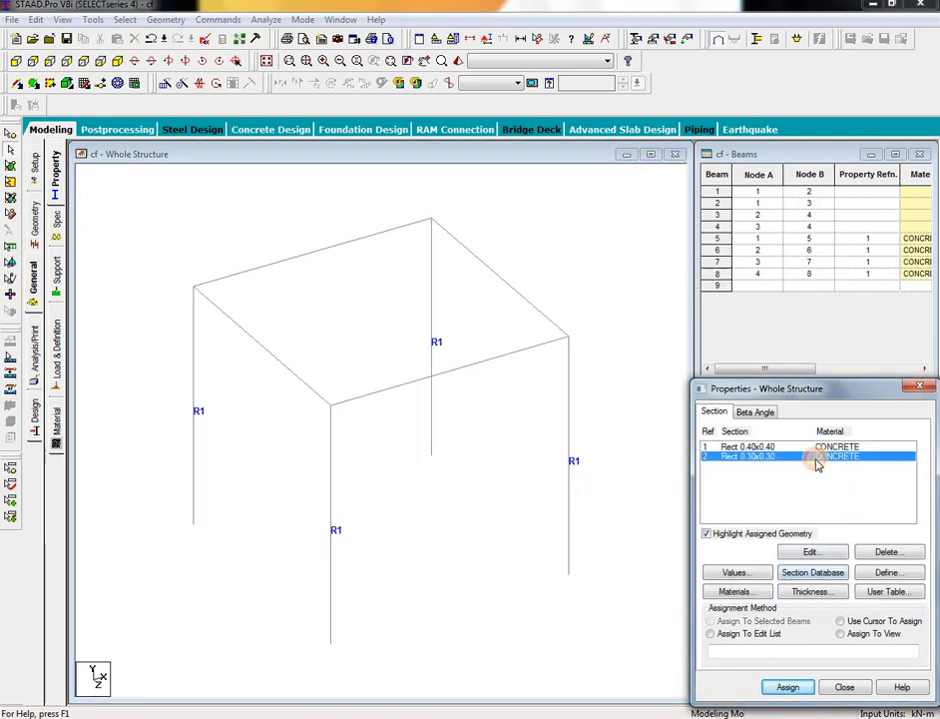
left_click(123, 19)
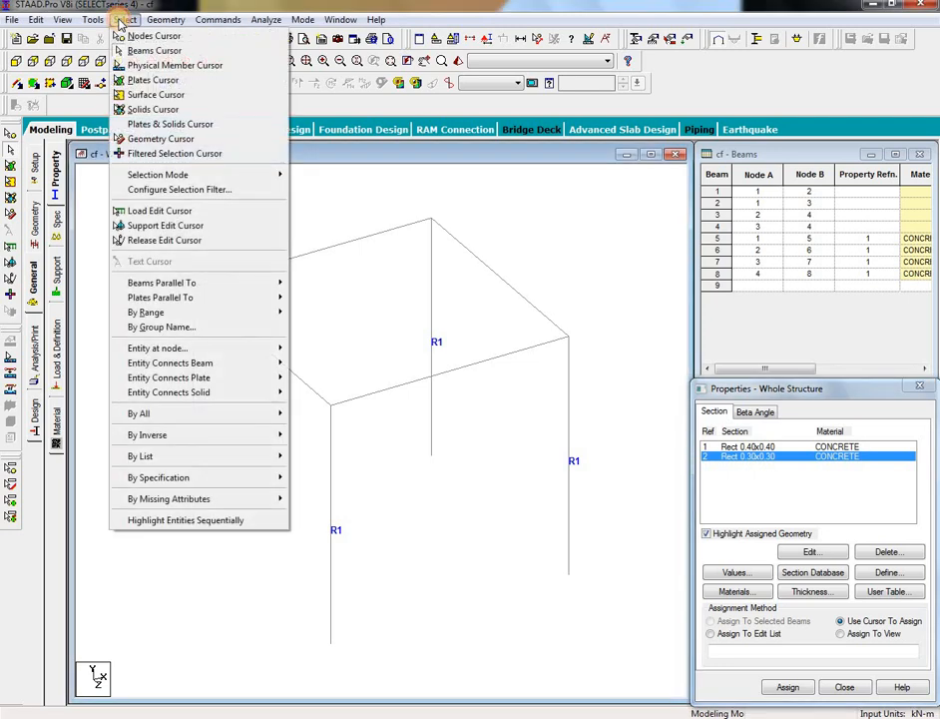
mouse_move(275, 282)
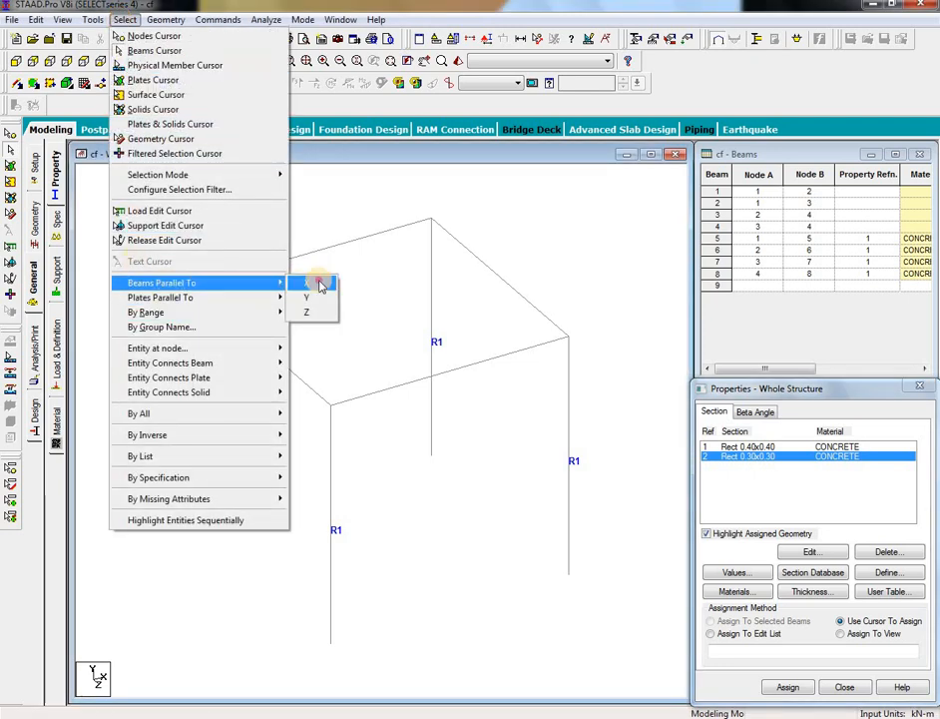
left_click(317, 282)
left_click(123, 19)
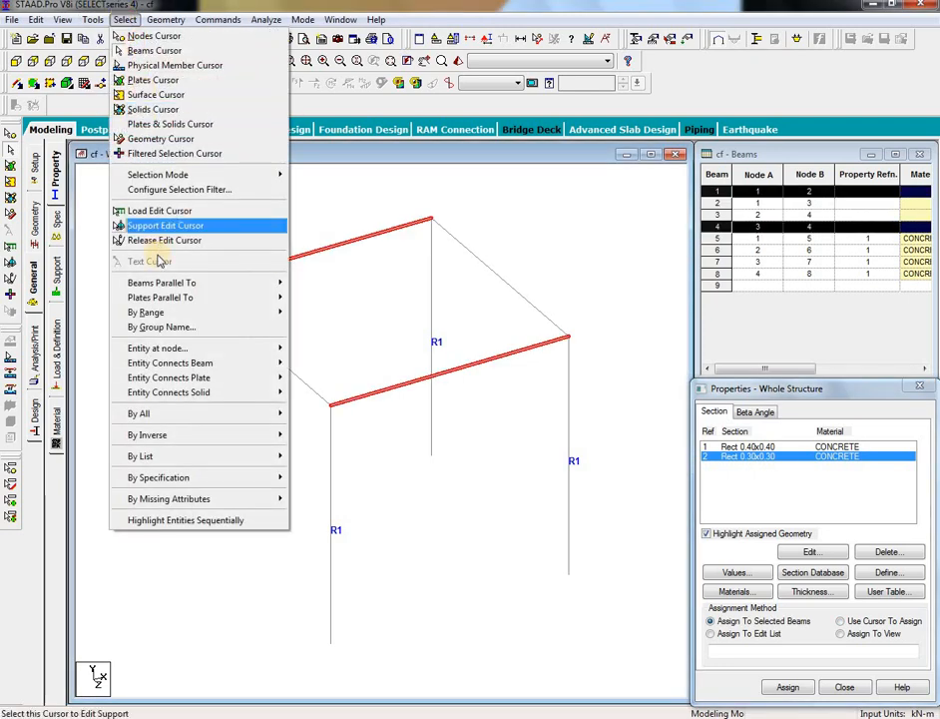
mouse_move(167, 284)
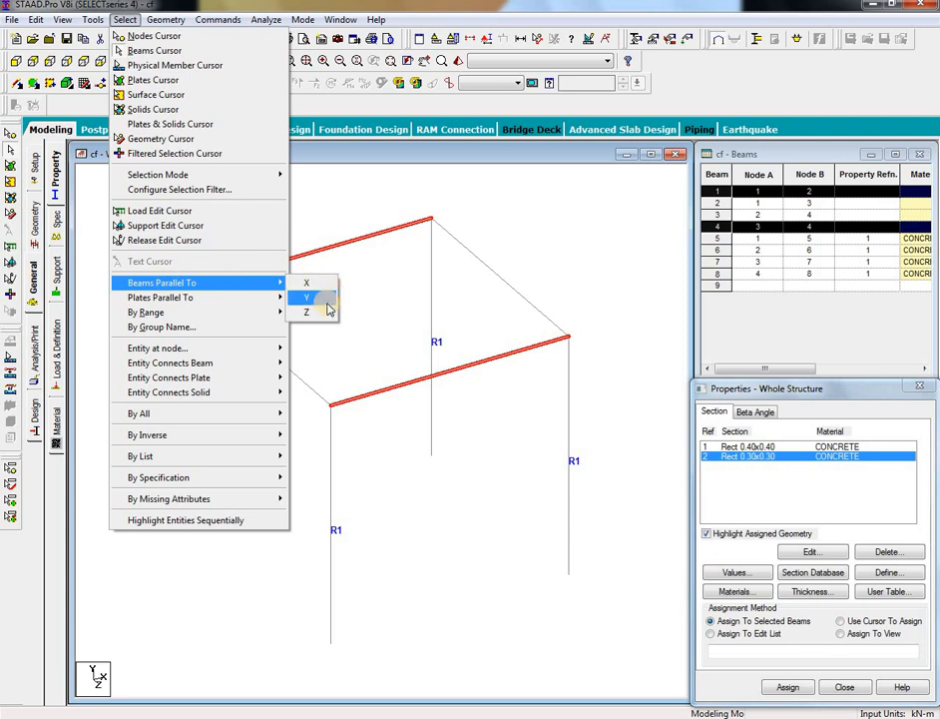
left_click(326, 302)
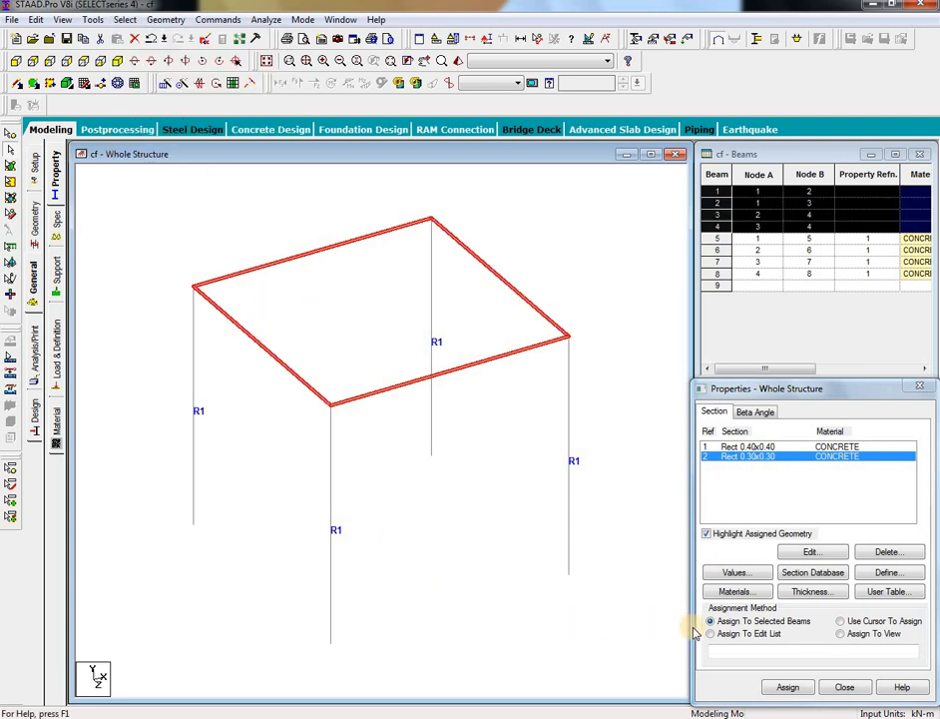
left_click(787, 687)
left_click(821, 584)
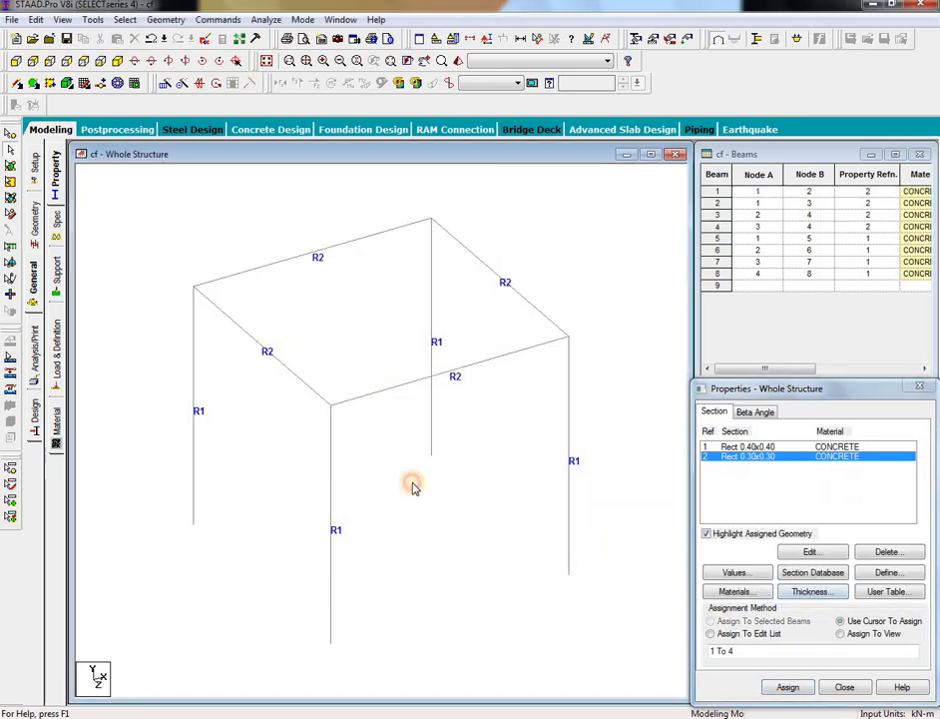
Step: Create a fixed support definition for the structure
left_click(56, 271)
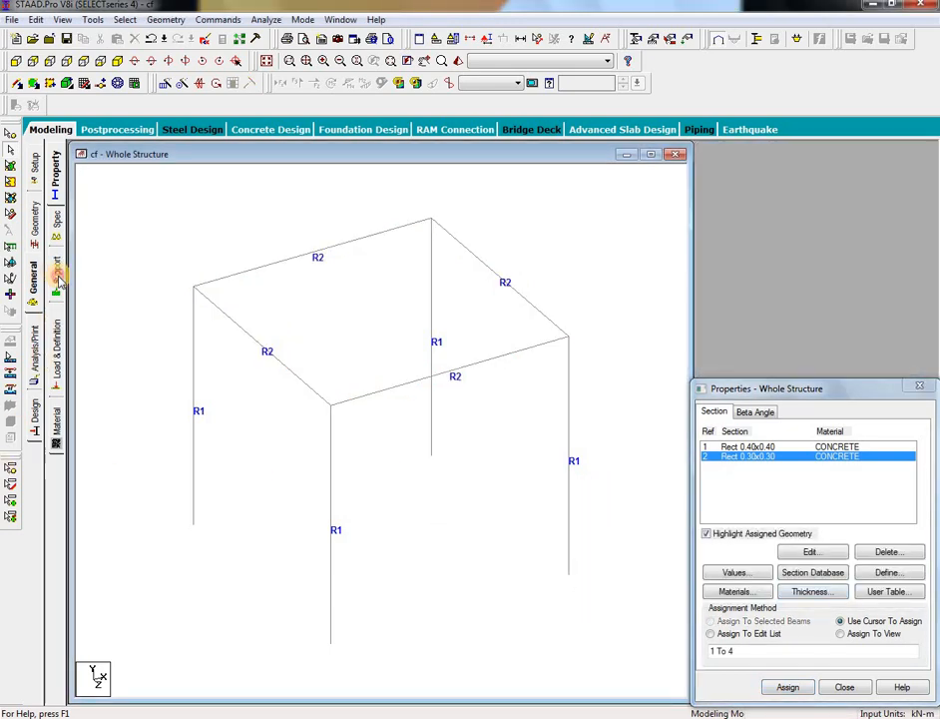
left_click(809, 584)
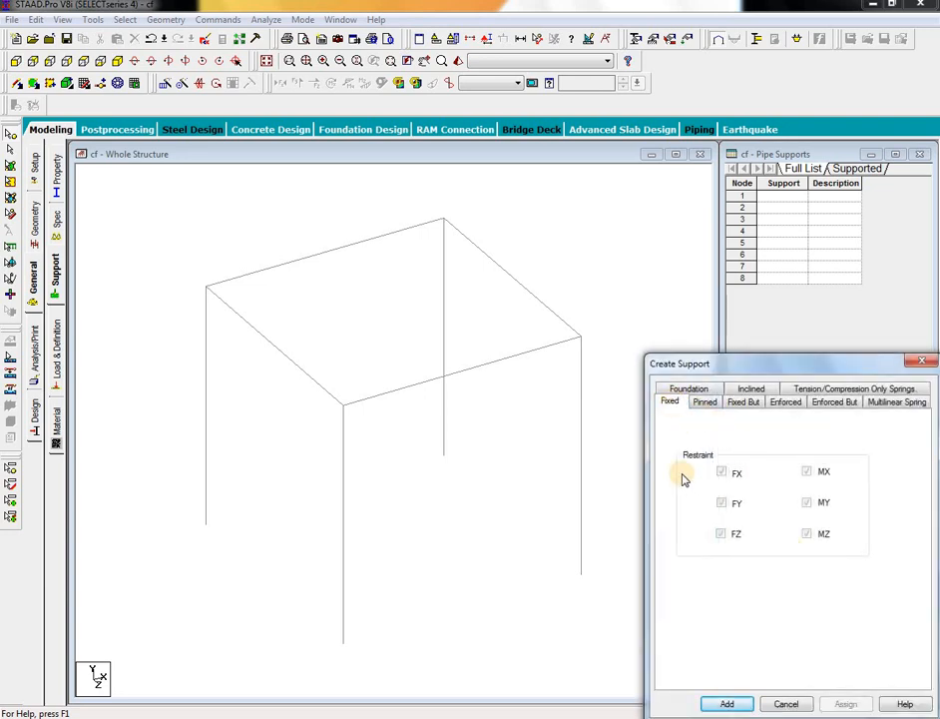
left_click(726, 704)
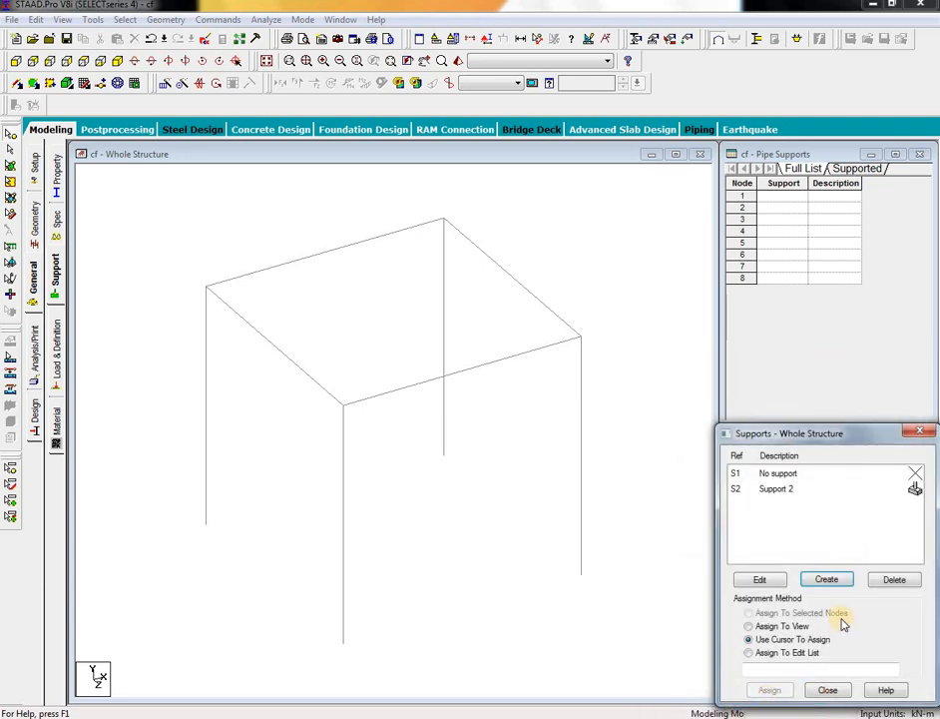
Step: Assign the fixed support to the four column base nodes, selecting them together in a front view
left_click(764, 489)
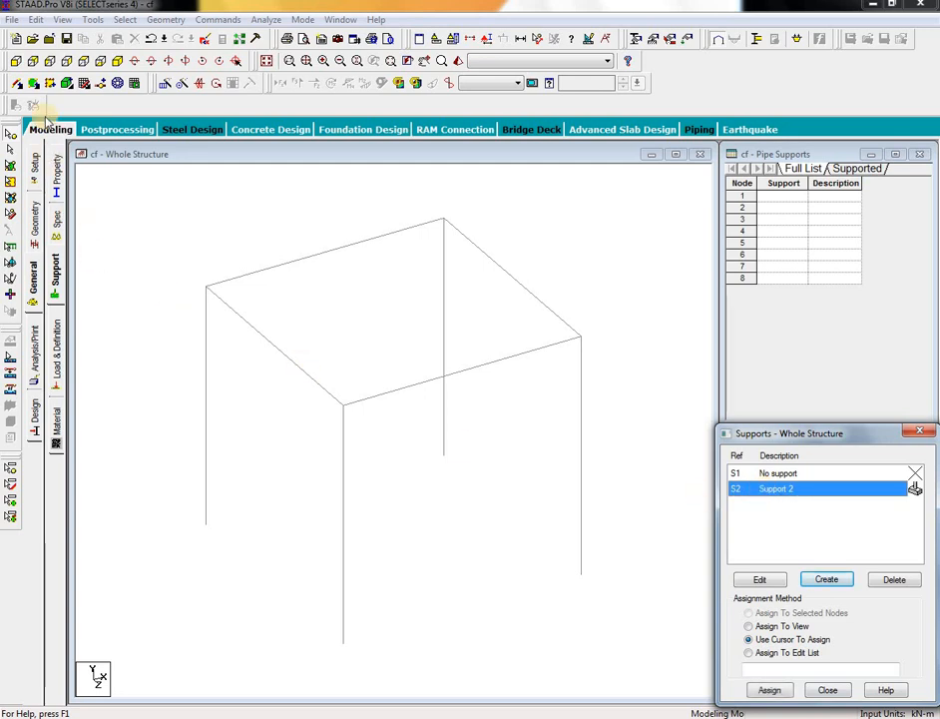
left_click(30, 83)
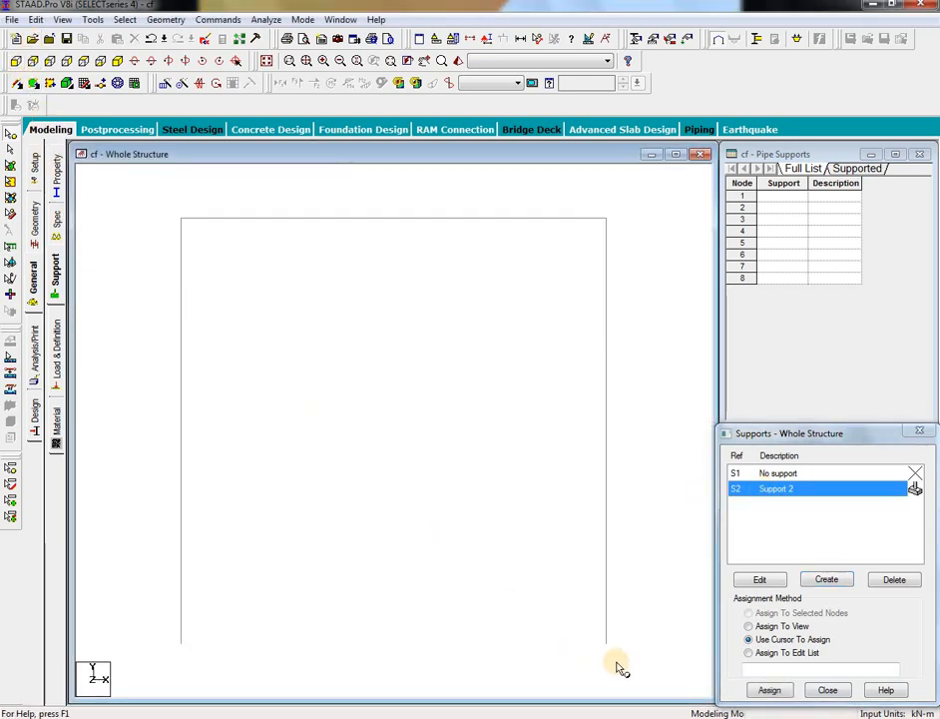
left_click_drag(629, 656, 69, 556)
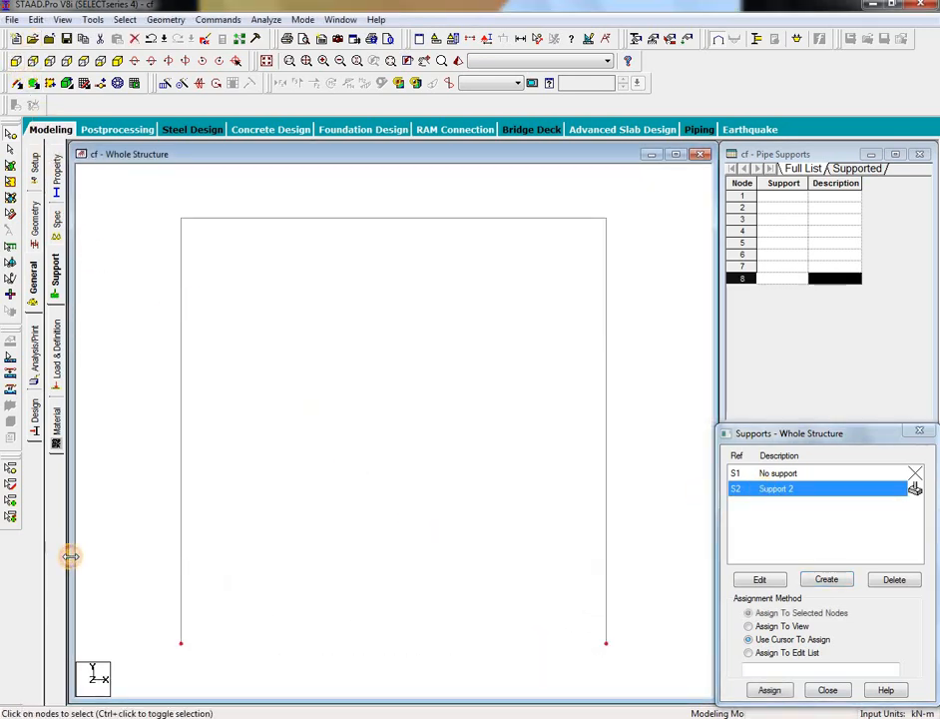
left_click(113, 61)
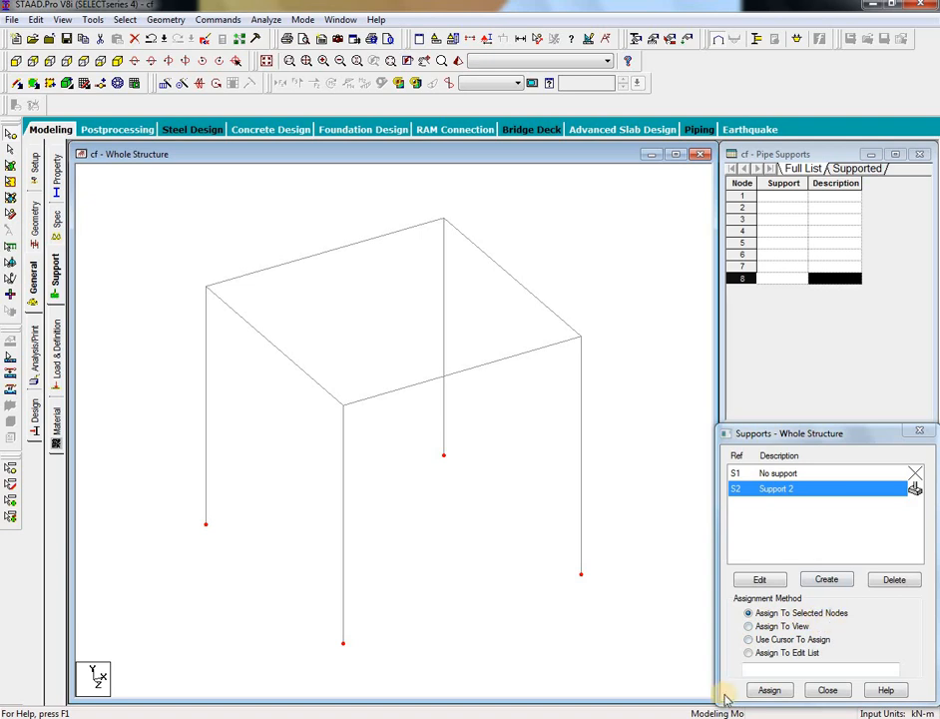
left_click(761, 691)
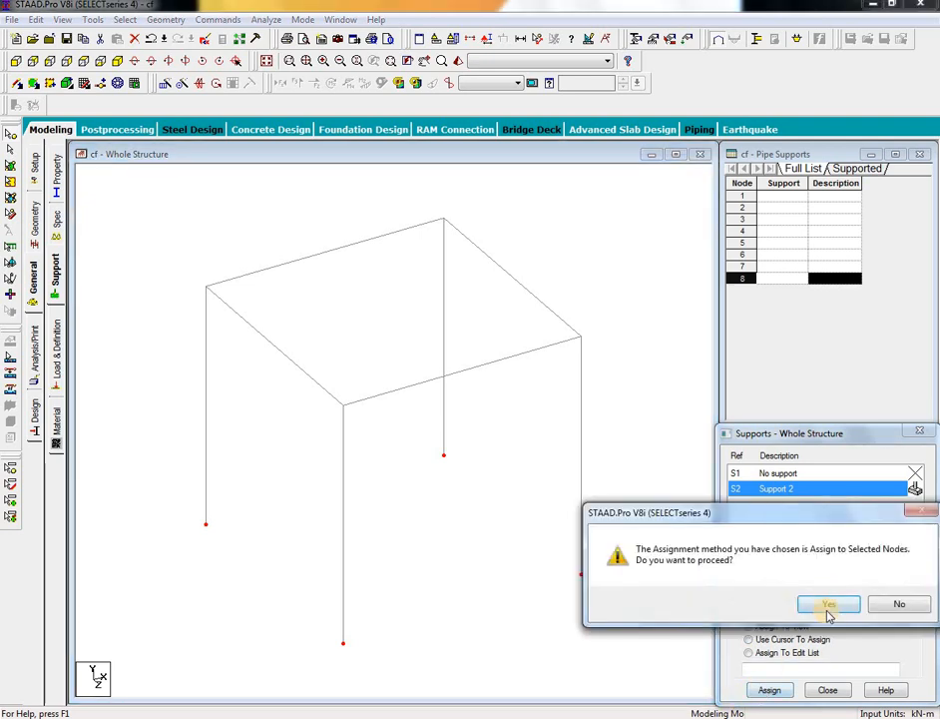
left_click(779, 602)
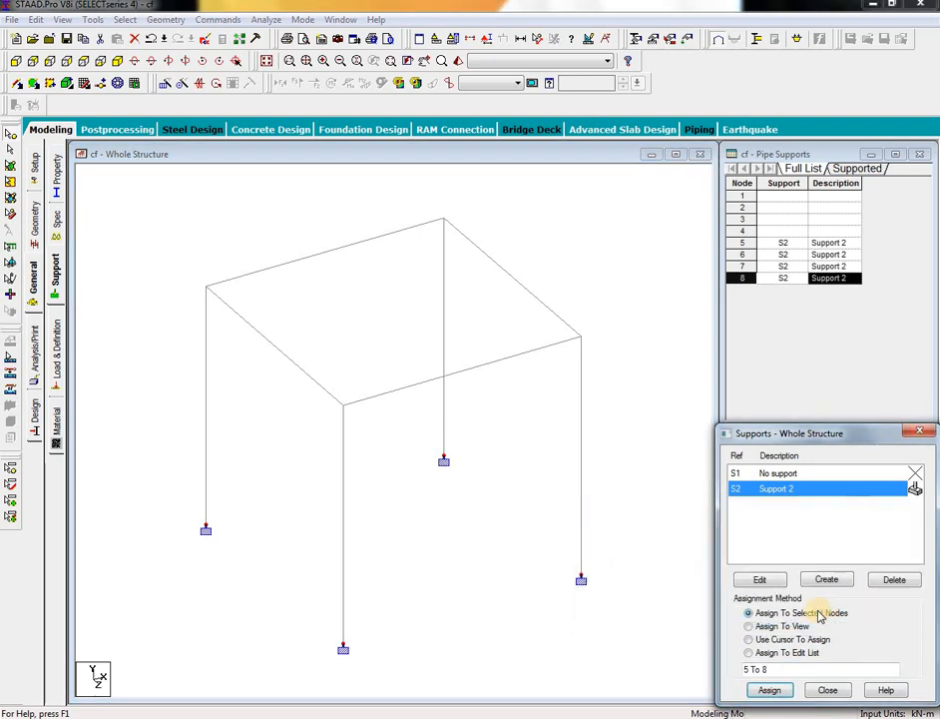
Step: Add primary load case 1 with loading type Dead and the title dl
left_click(60, 348)
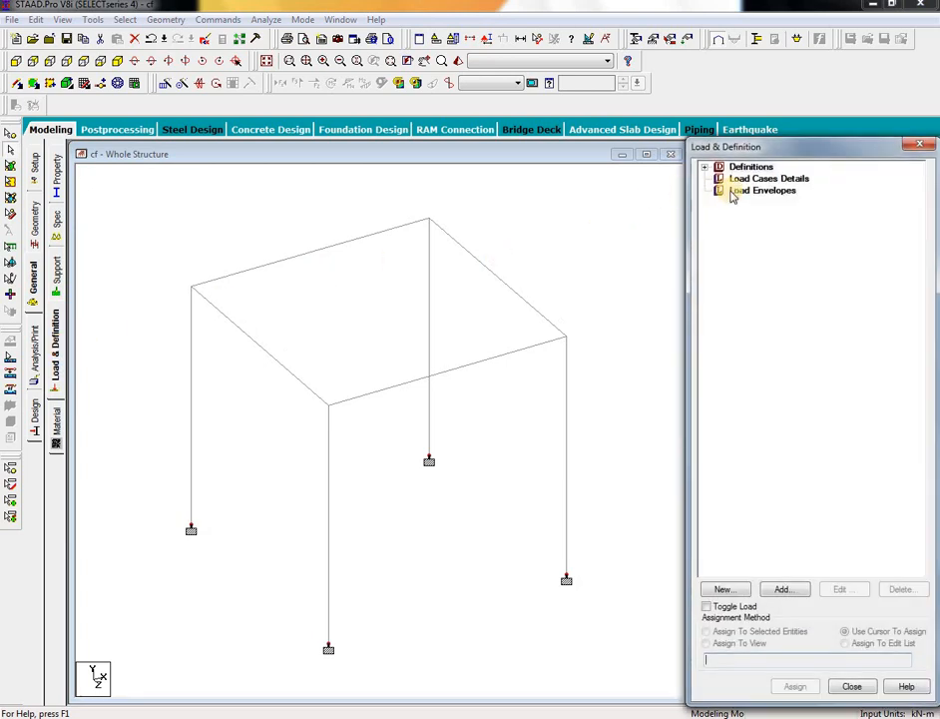
left_click(769, 180)
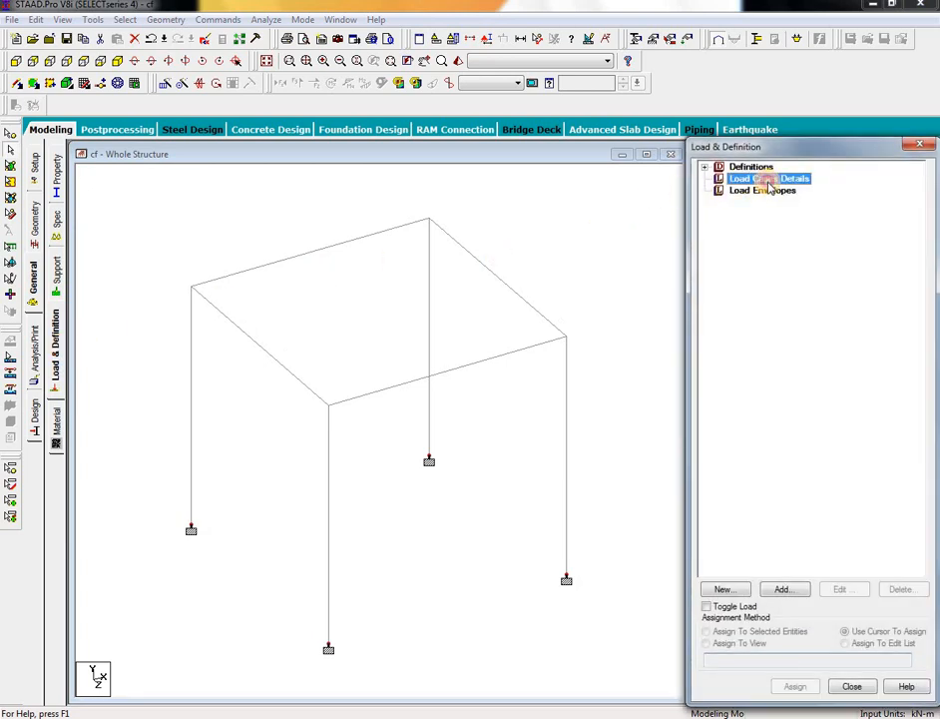
left_click(784, 589)
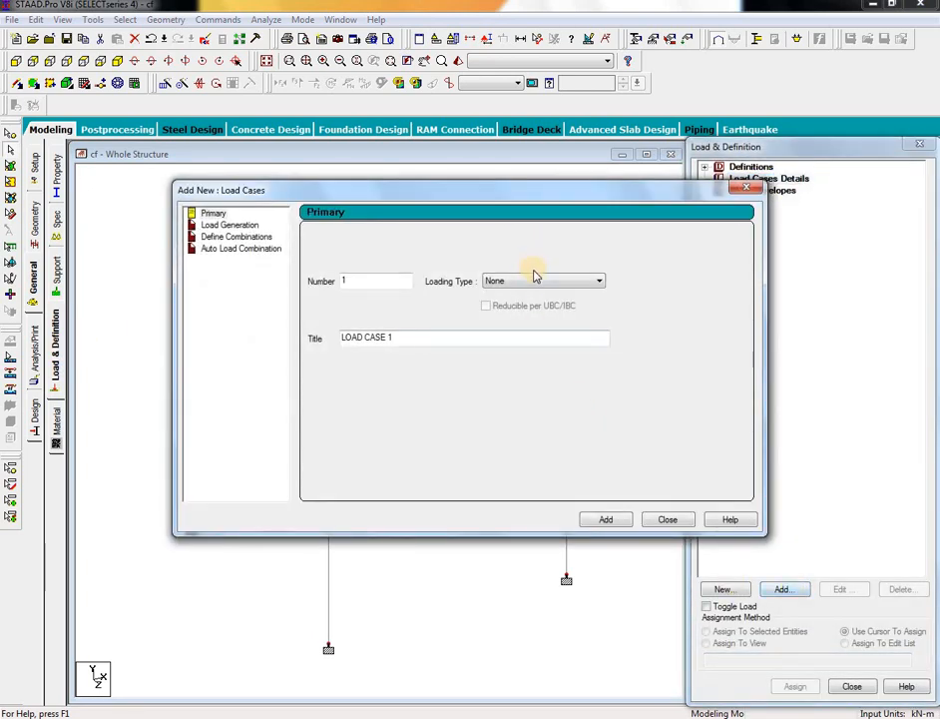
left_click(534, 283)
left_click(535, 293)
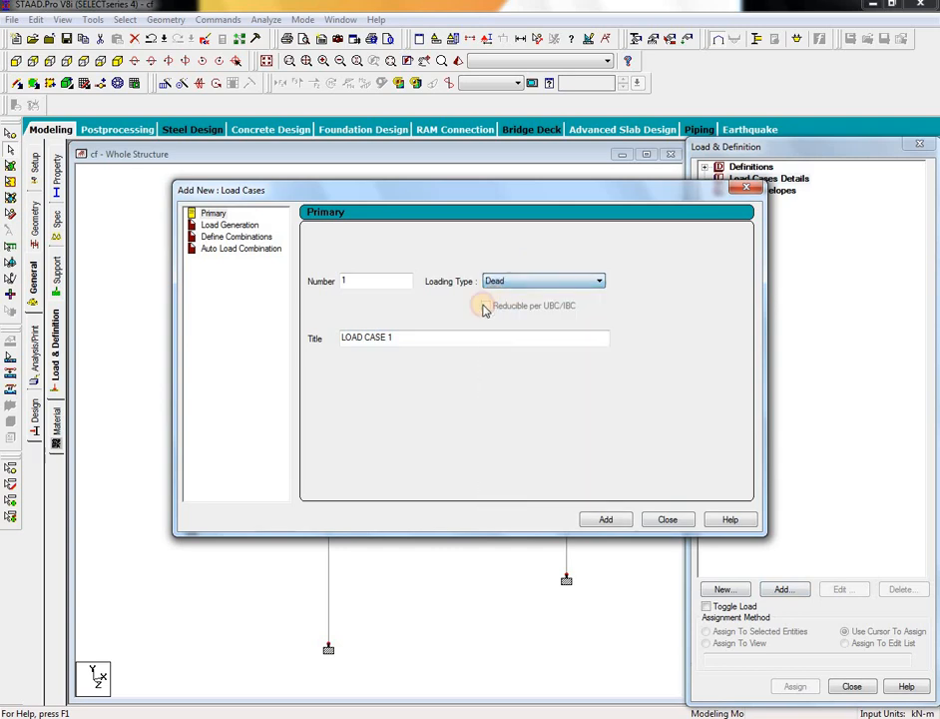
left_click_drag(456, 337, 3, 250)
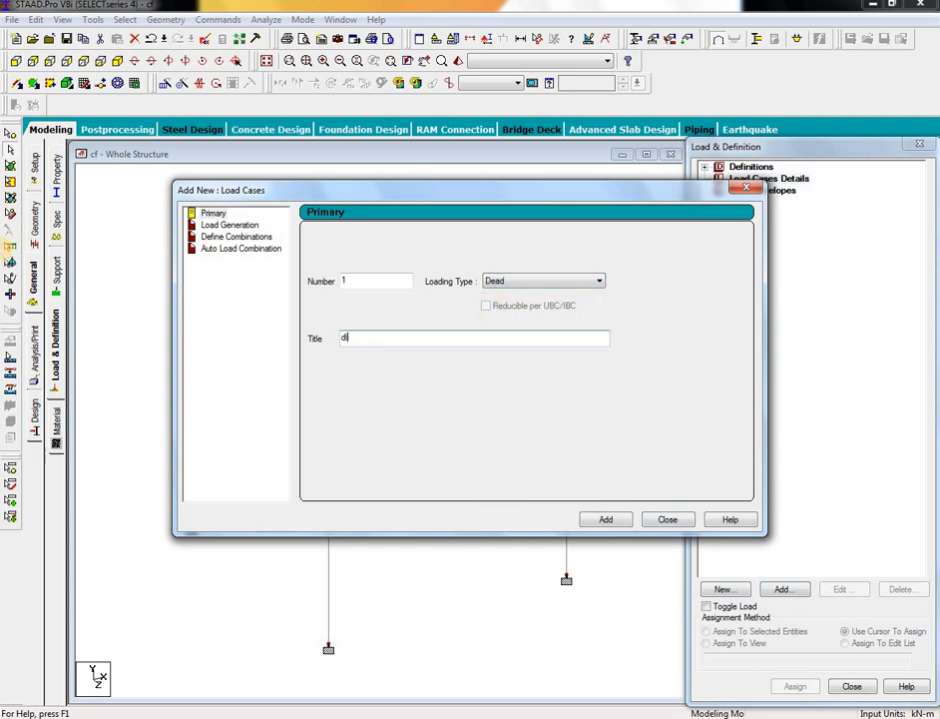
left_click(606, 519)
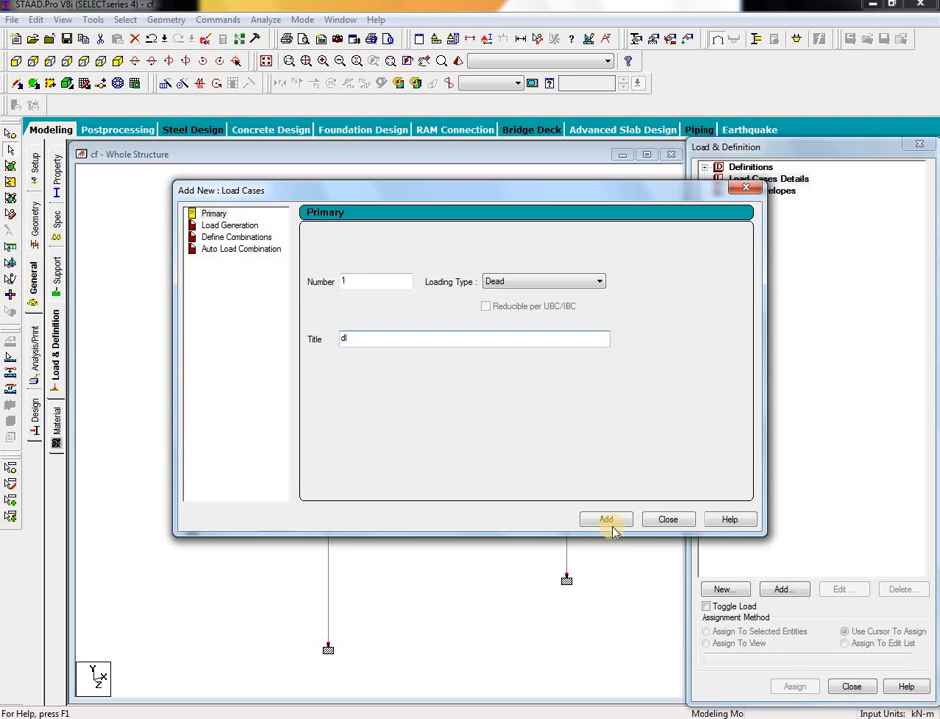
Step: Add primary load case 2 with loading type Live and the title ll, and finish creating load cases
left_click(526, 279)
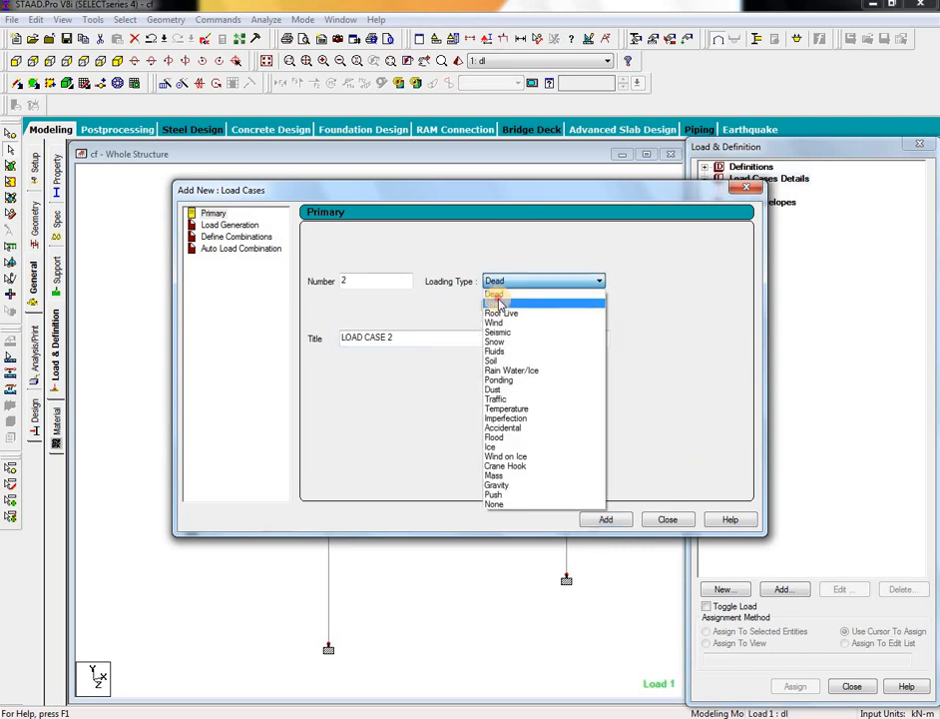
left_click(496, 297)
left_click_drag(419, 332, 4, 331)
type("ll")
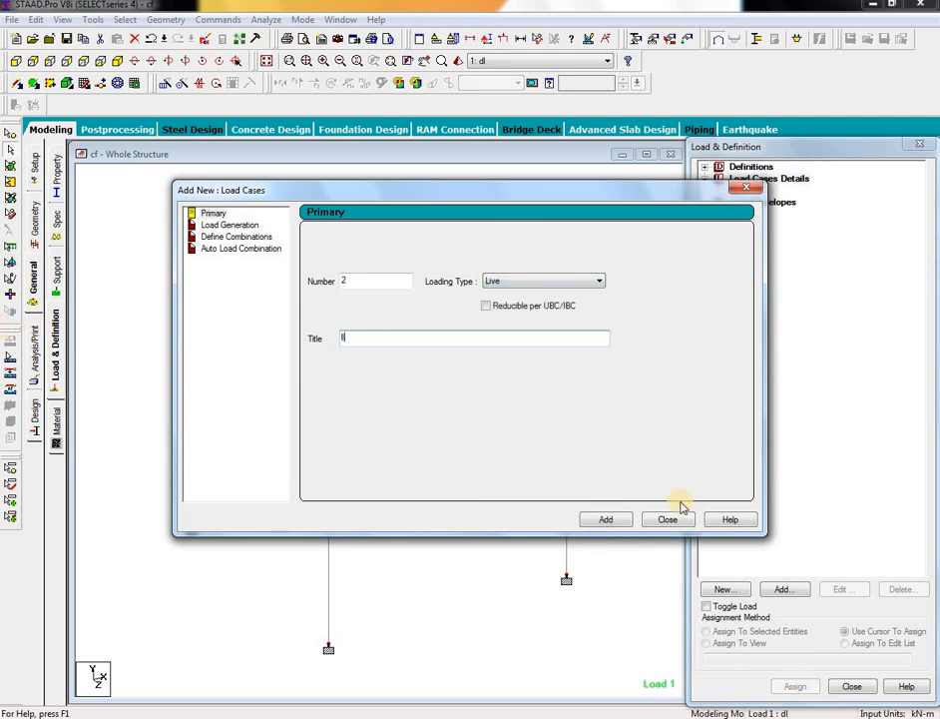
left_click(606, 518)
left_click(726, 389)
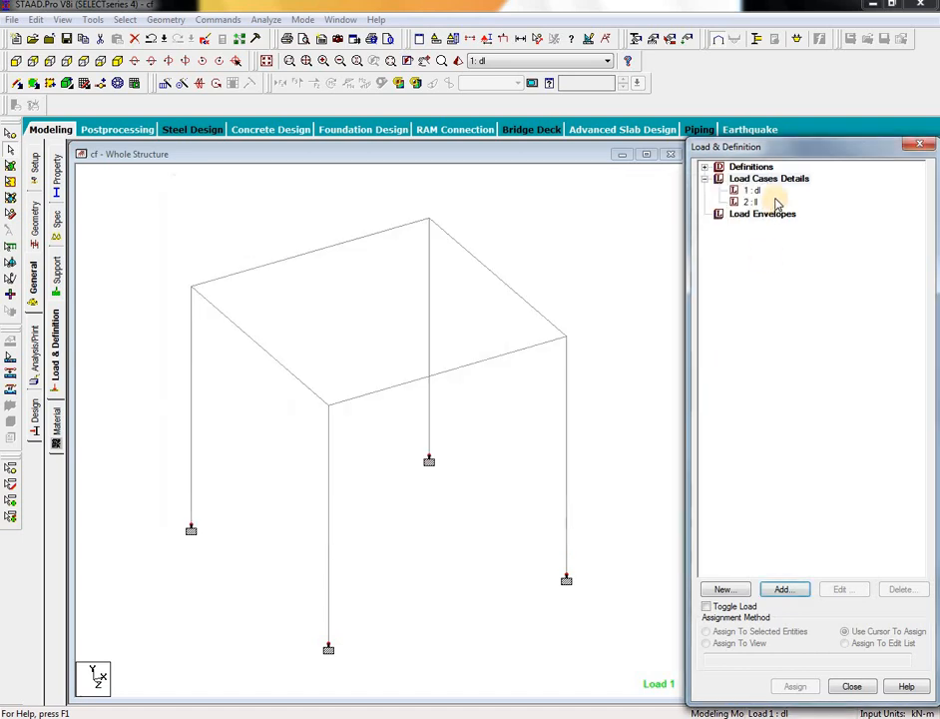
Step: Add a selfweight load in the Y direction with factor -1 to the dl load case
left_click(750, 190)
left_click(782, 590)
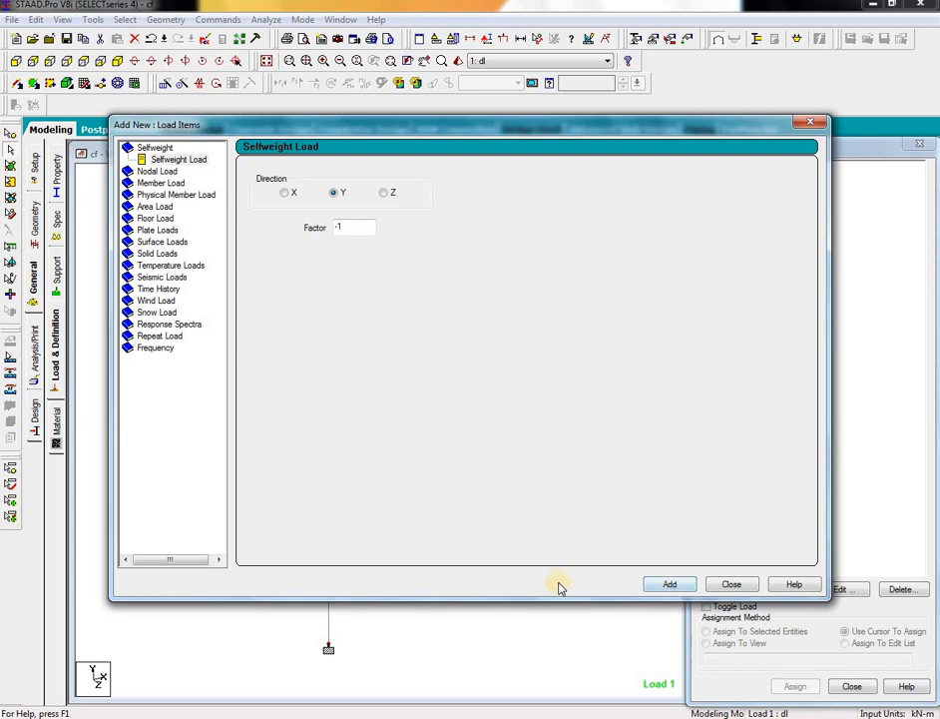
left_click(689, 589)
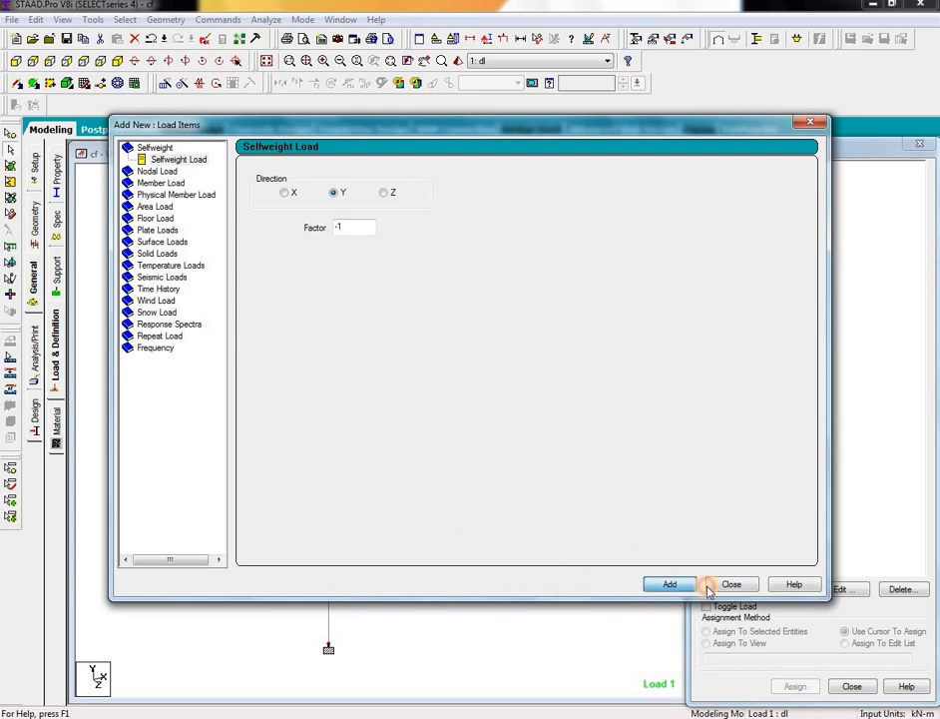
left_click(731, 584)
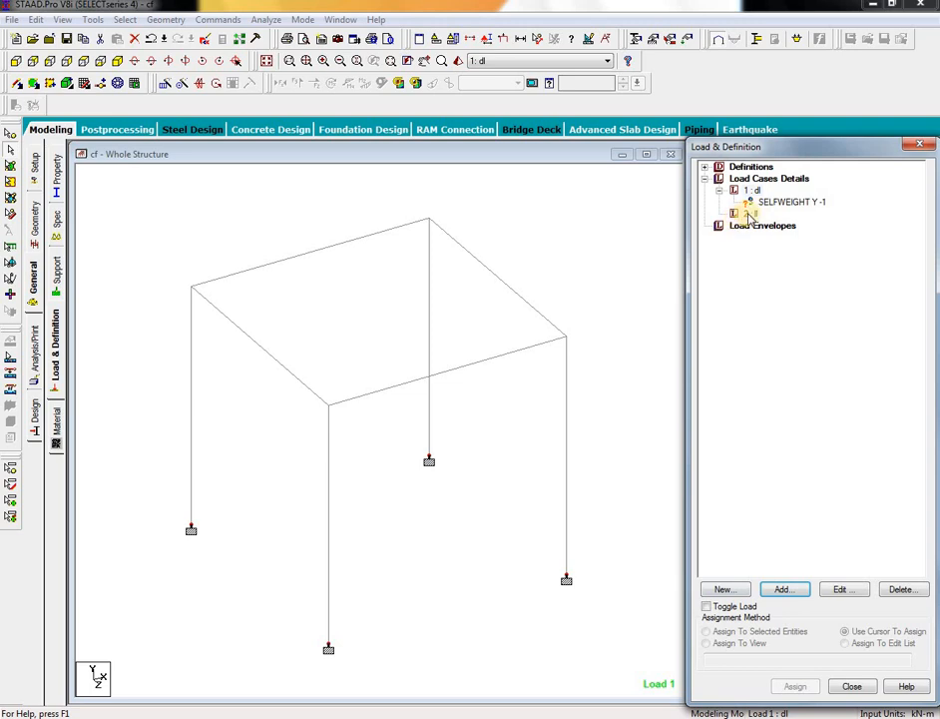
Step: Add a uniform member force of -2 kN/m in the GY direction to the ll load case
left_click(749, 213)
left_click(785, 591)
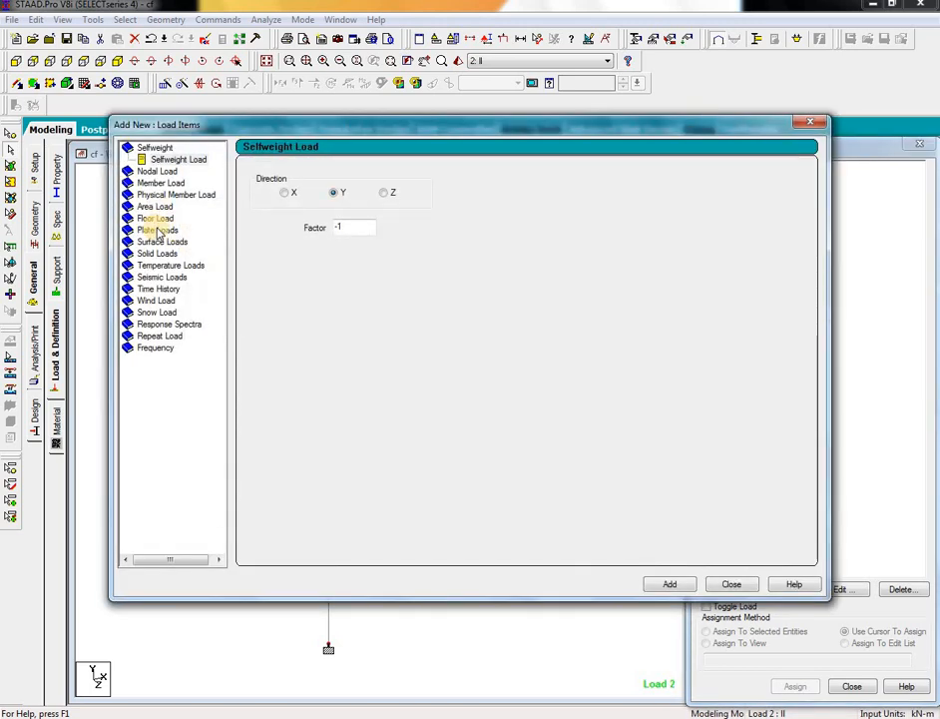
left_click(161, 171)
double_click(385, 209)
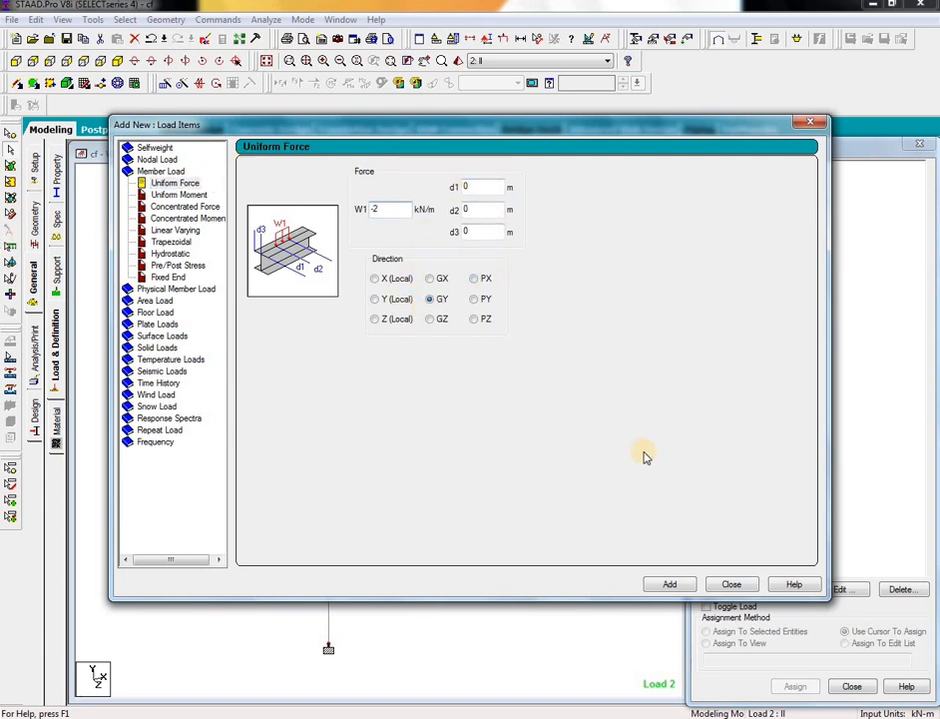
left_click(670, 585)
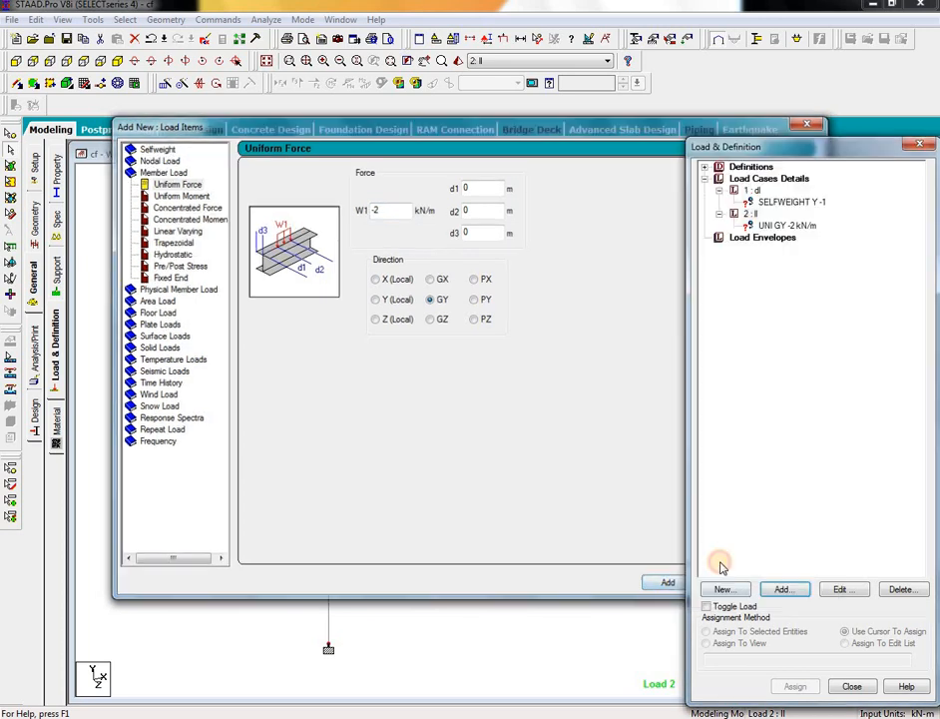
left_click(731, 584)
Step: Assign the Y -1 selfweight load to every member in the view
left_click(803, 201)
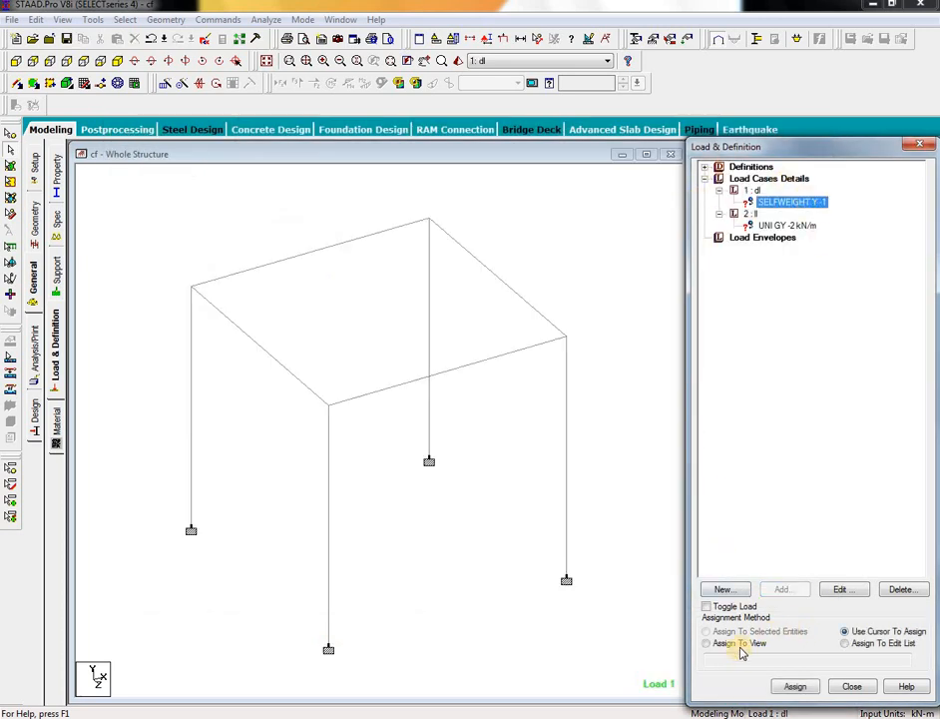
left_click(758, 644)
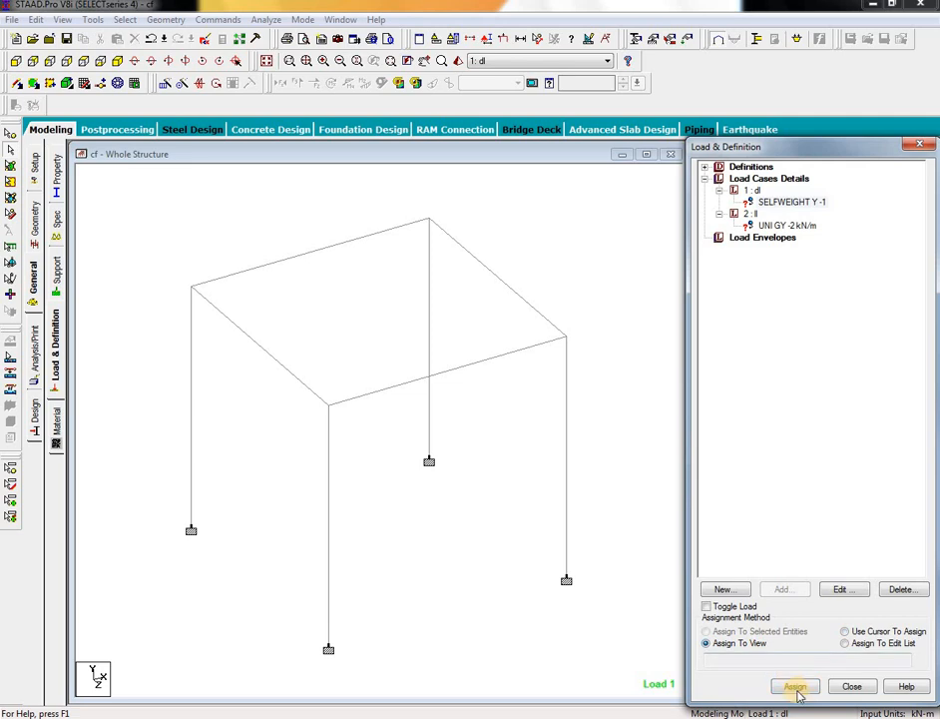
left_click(796, 687)
left_click(834, 467)
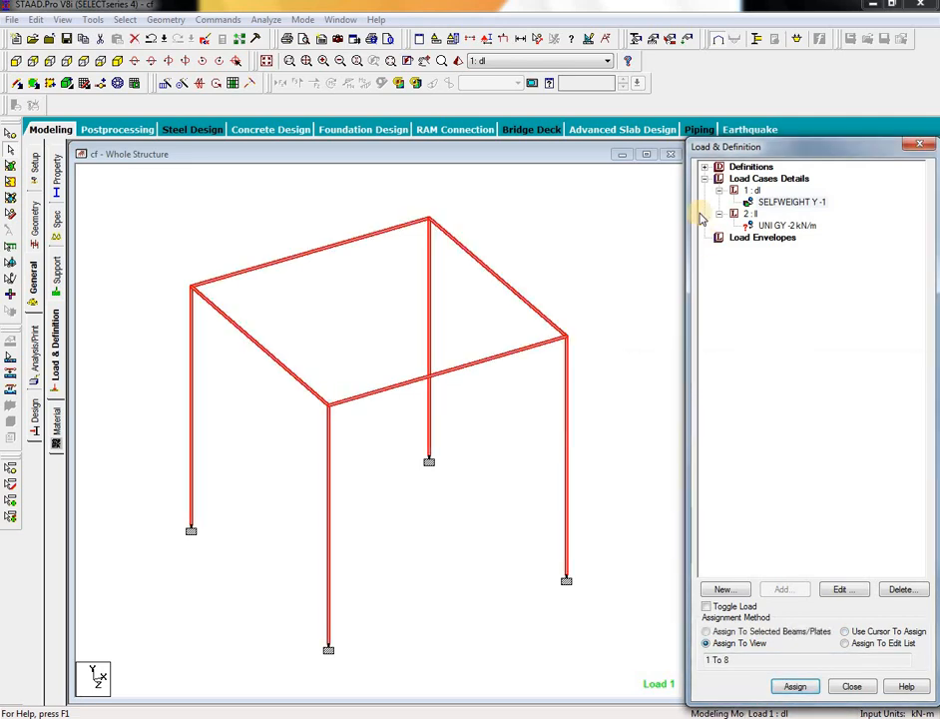
Step: Assign the -2 kN/m GY uniform load to the four top beams, selecting them together
left_click(777, 227)
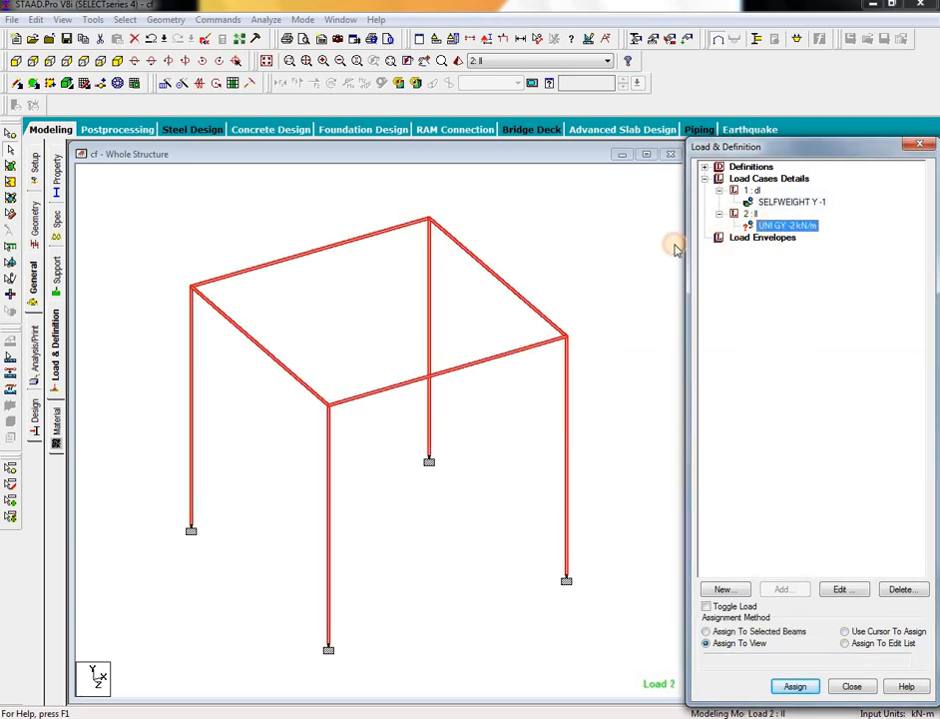
left_click(304, 257)
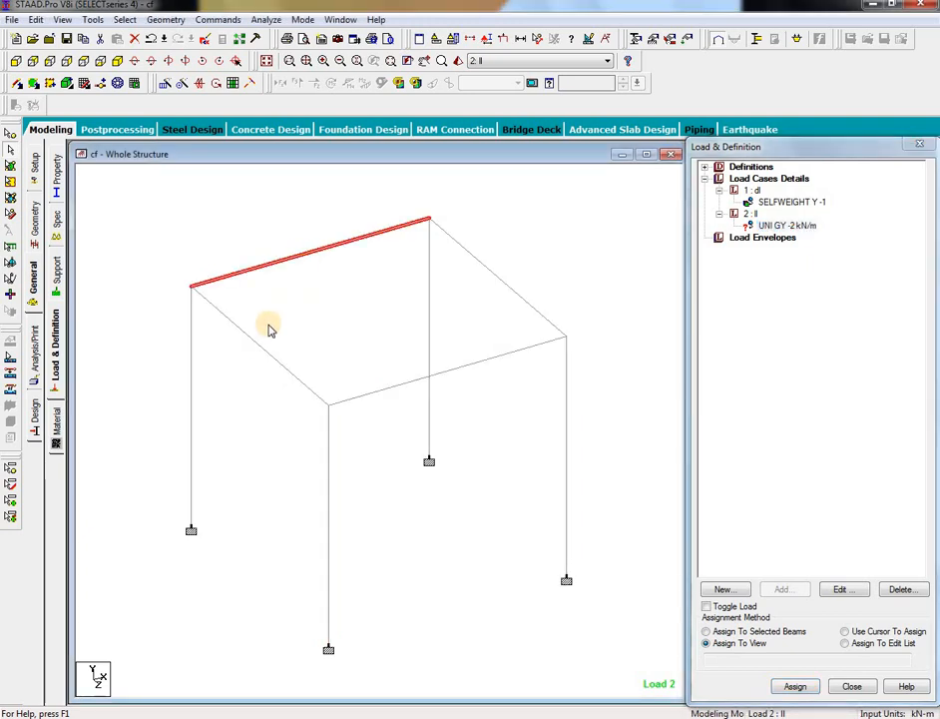
left_click(434, 371, "ctrl")
left_click(483, 301)
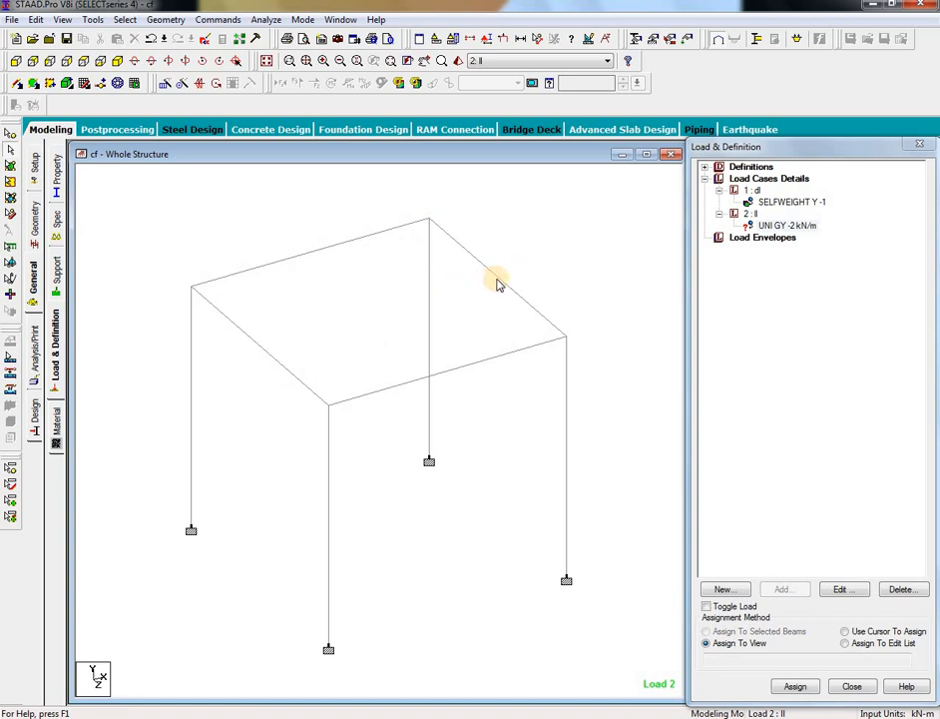
left_click(499, 282)
left_click(510, 354, "ctrl")
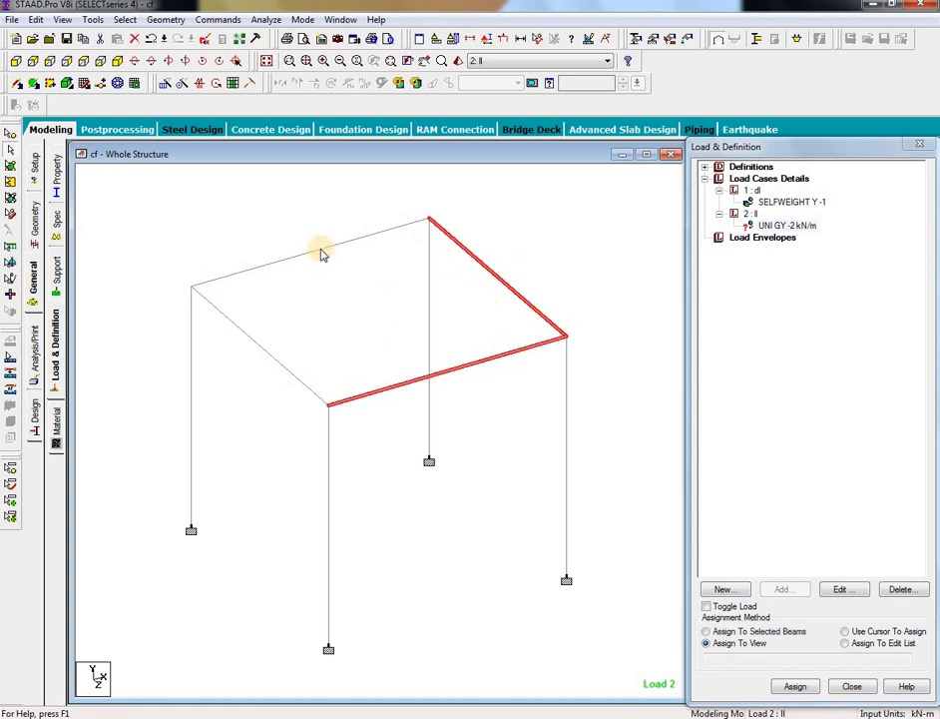
left_click(322, 251, "ctrl")
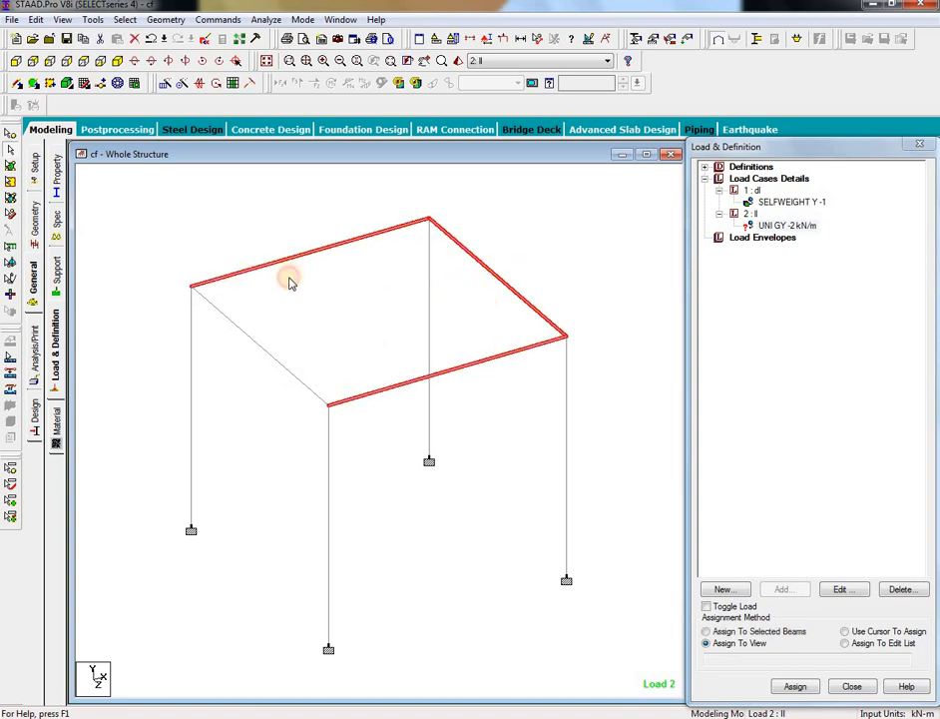
left_click(238, 330, "ctrl")
left_click(765, 632)
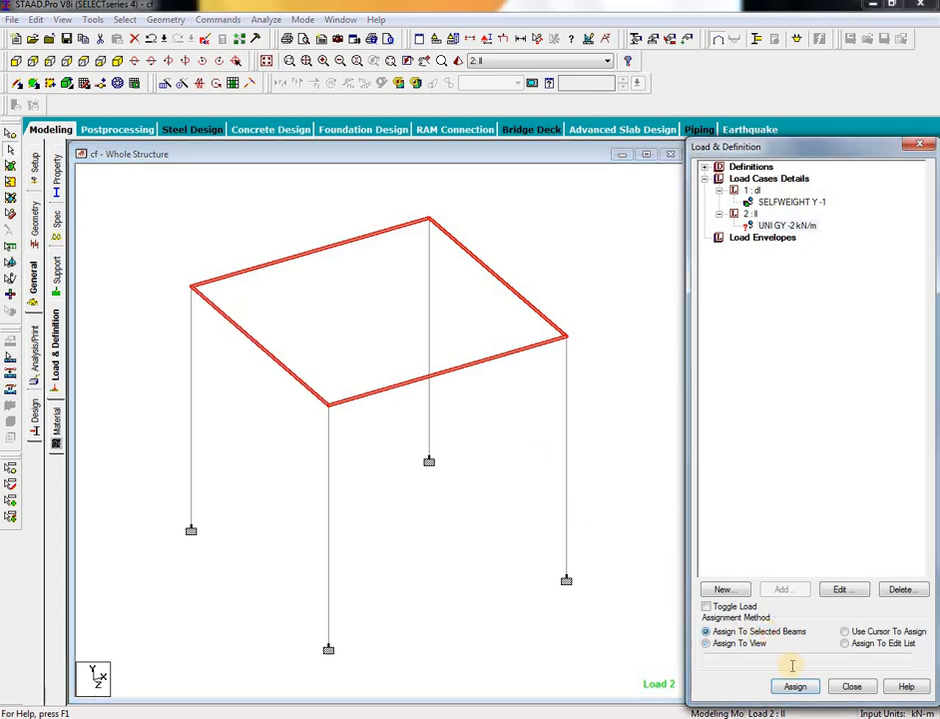
left_click(793, 688)
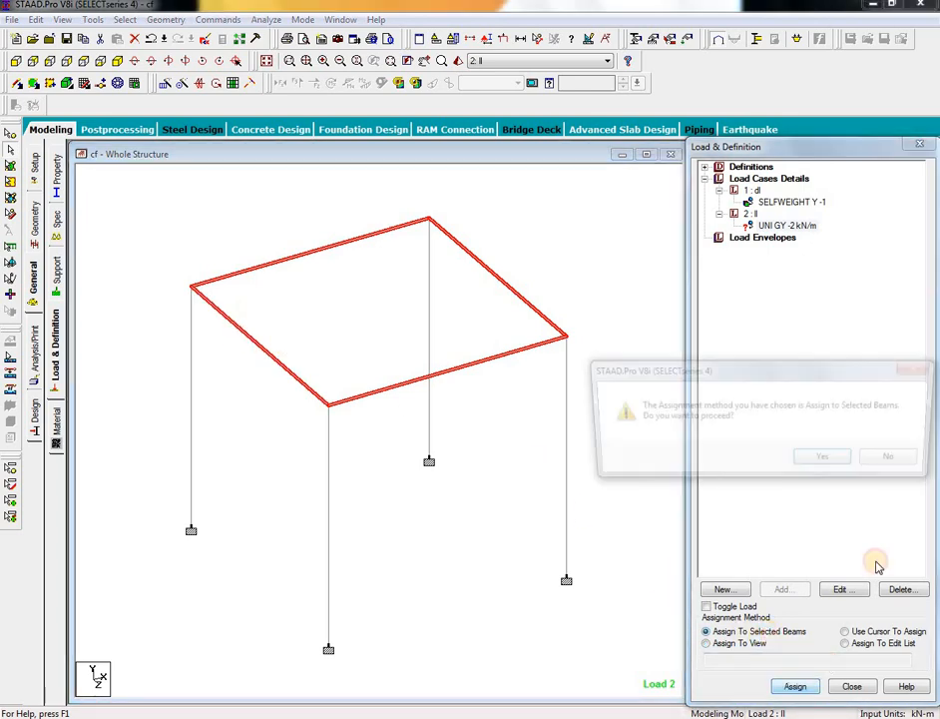
left_click(837, 461)
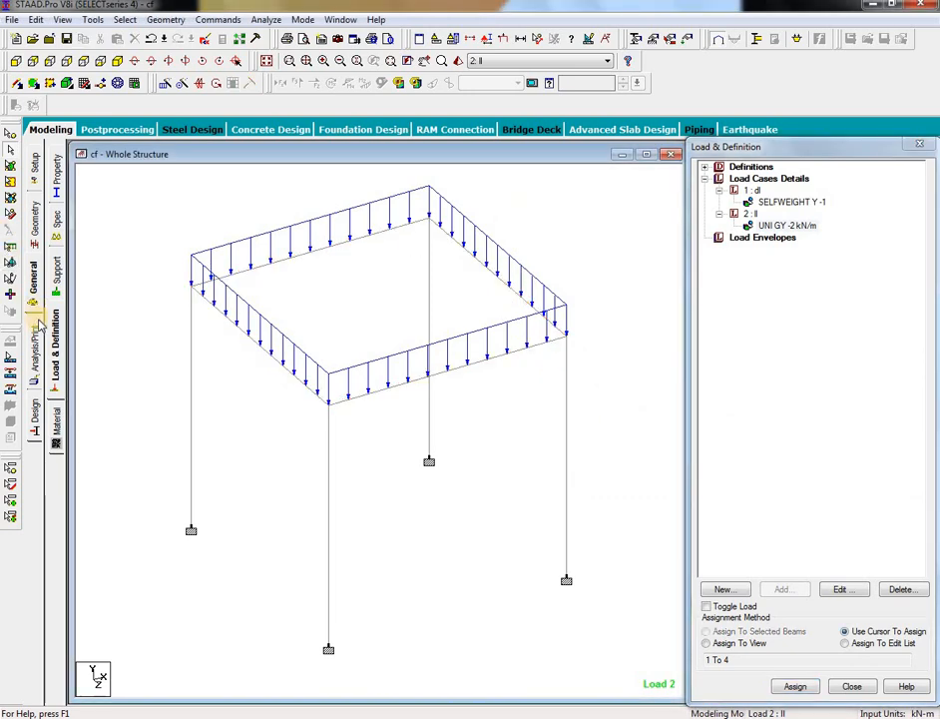
Step: Check the material assigned to the members and set the concrete design code to IS456
left_click(56, 420)
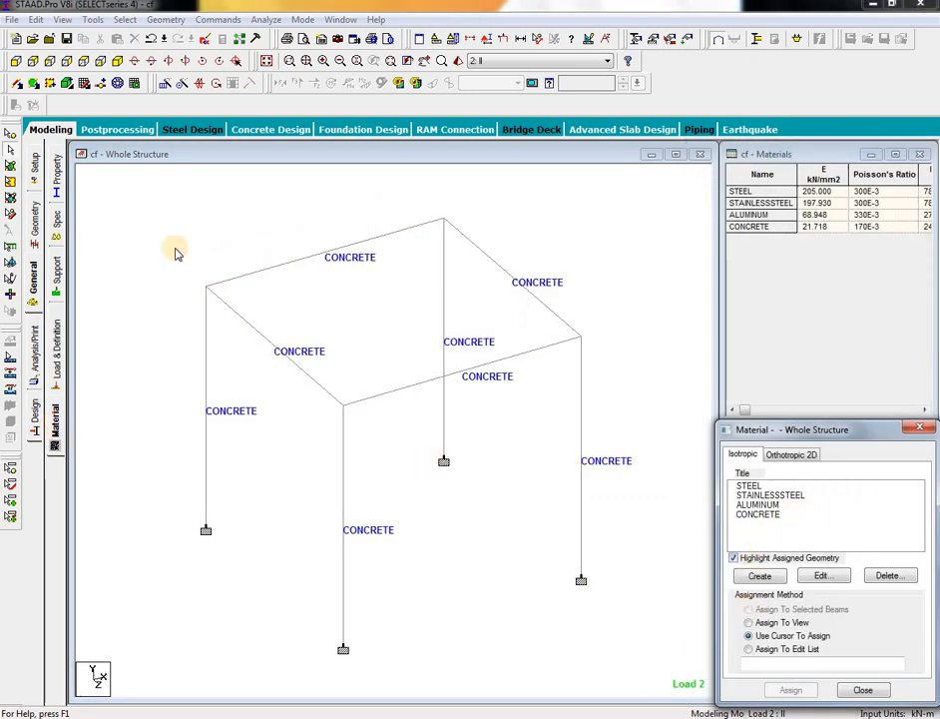
left_click(878, 691)
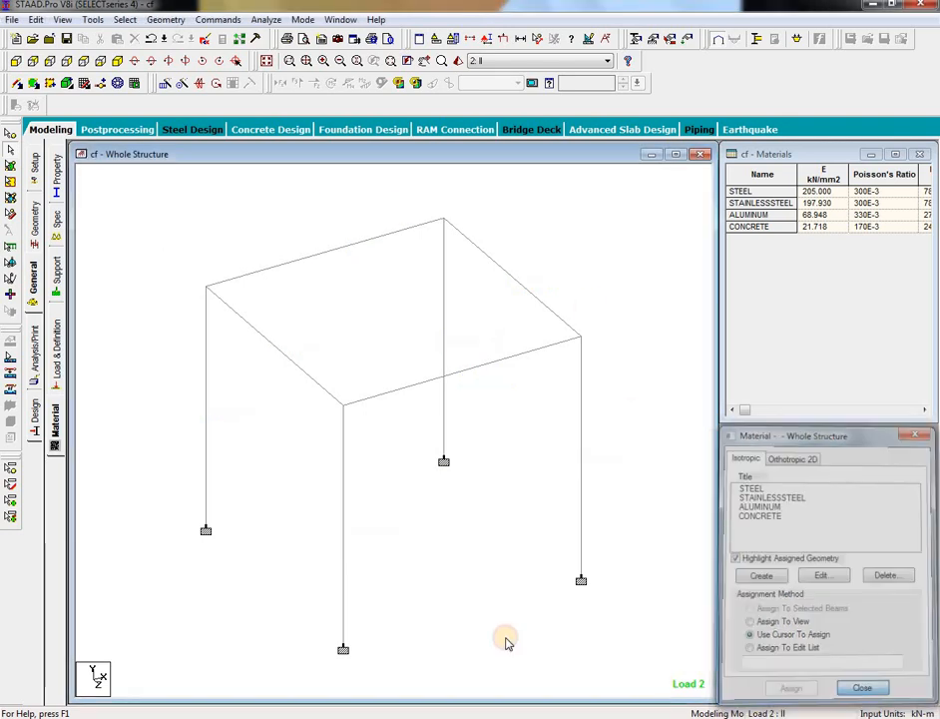
left_click(36, 349)
left_click(34, 423)
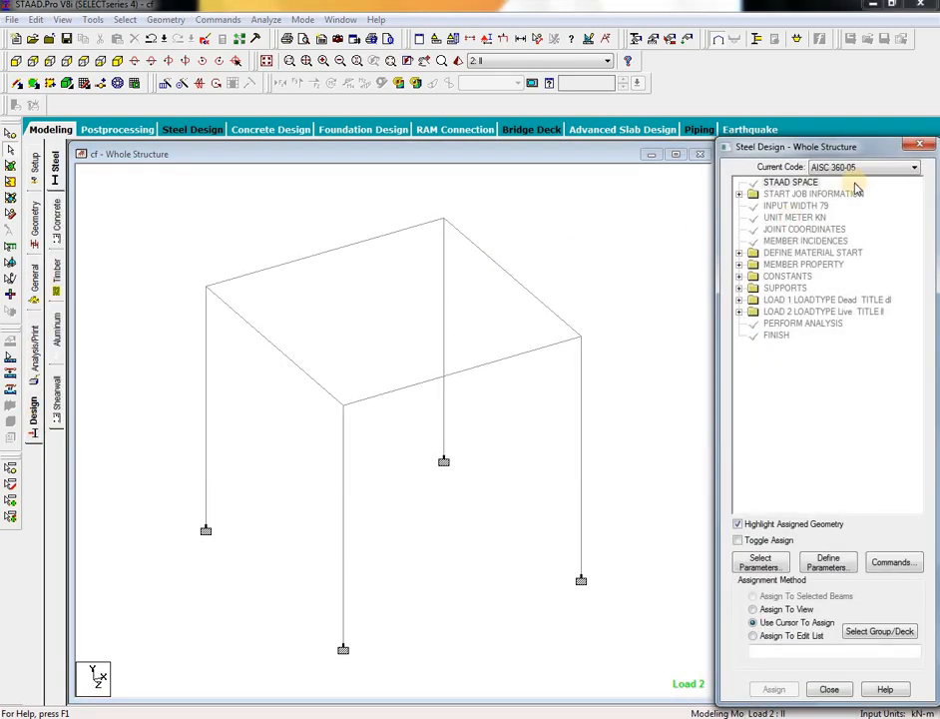
left_click(57, 228)
left_click(846, 170)
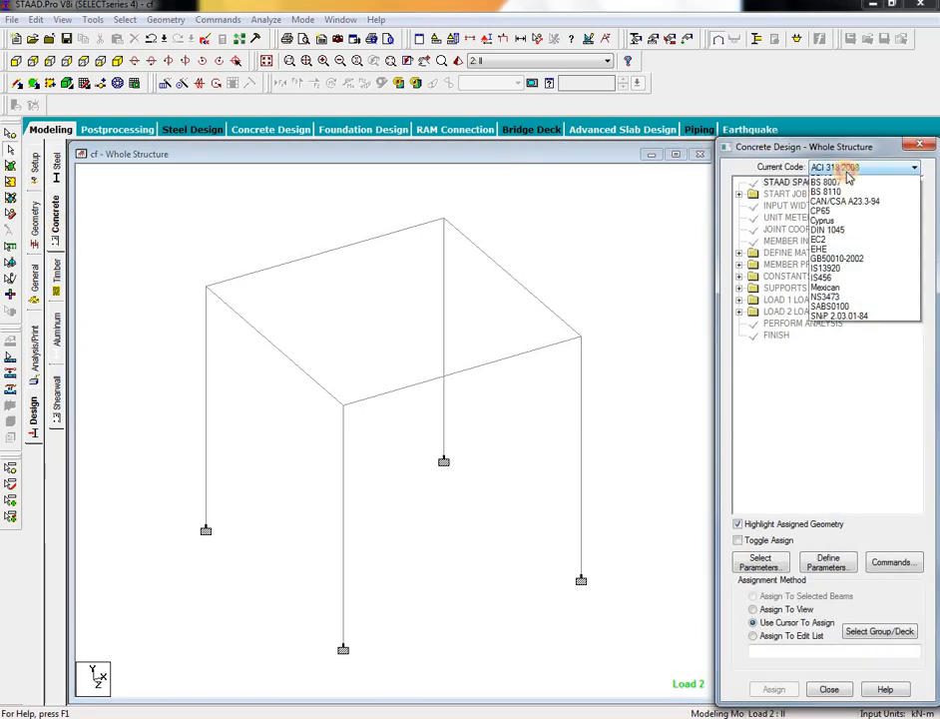
left_click(802, 353)
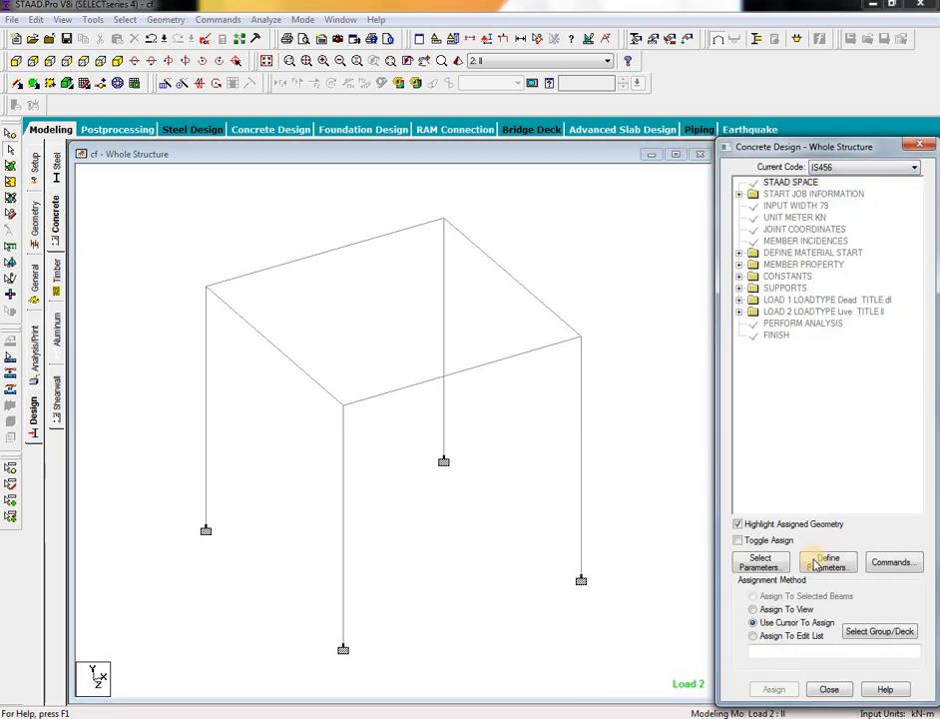
Step: Limit the selected concrete design parameters to Fc (concrete compressive strength) and Fymain (main reinforcement yield strength)
left_click(762, 567)
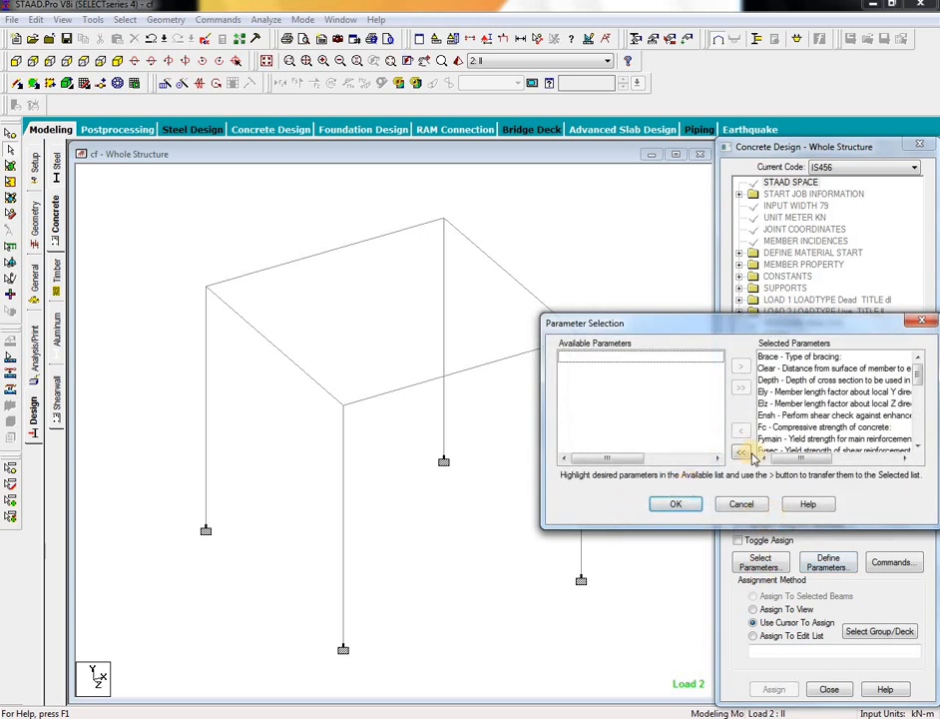
left_click(740, 454)
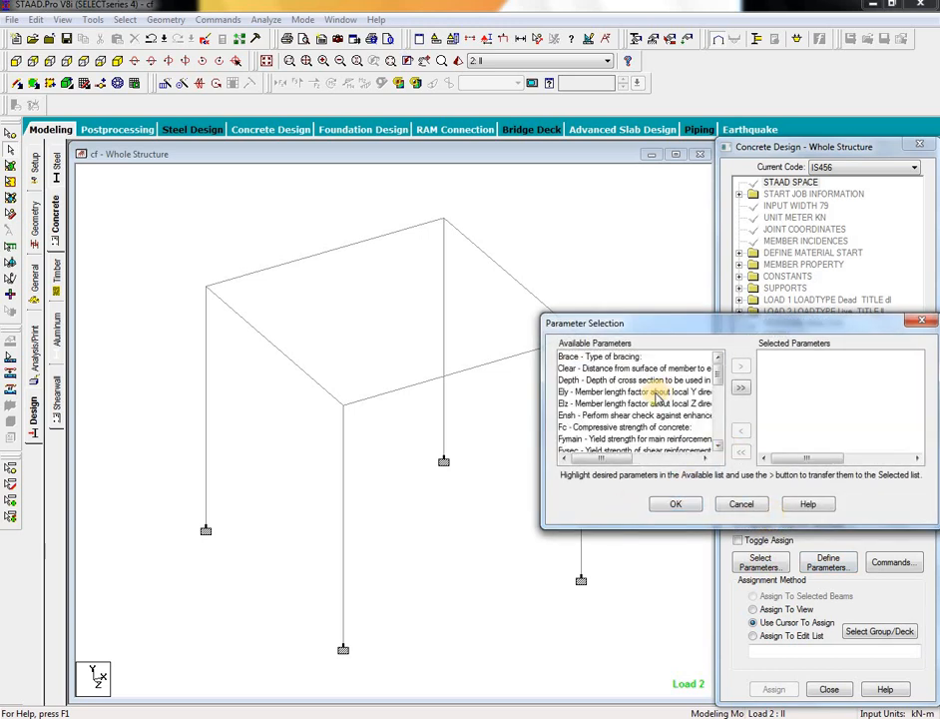
left_click(599, 427)
left_click(740, 365)
left_click(599, 427)
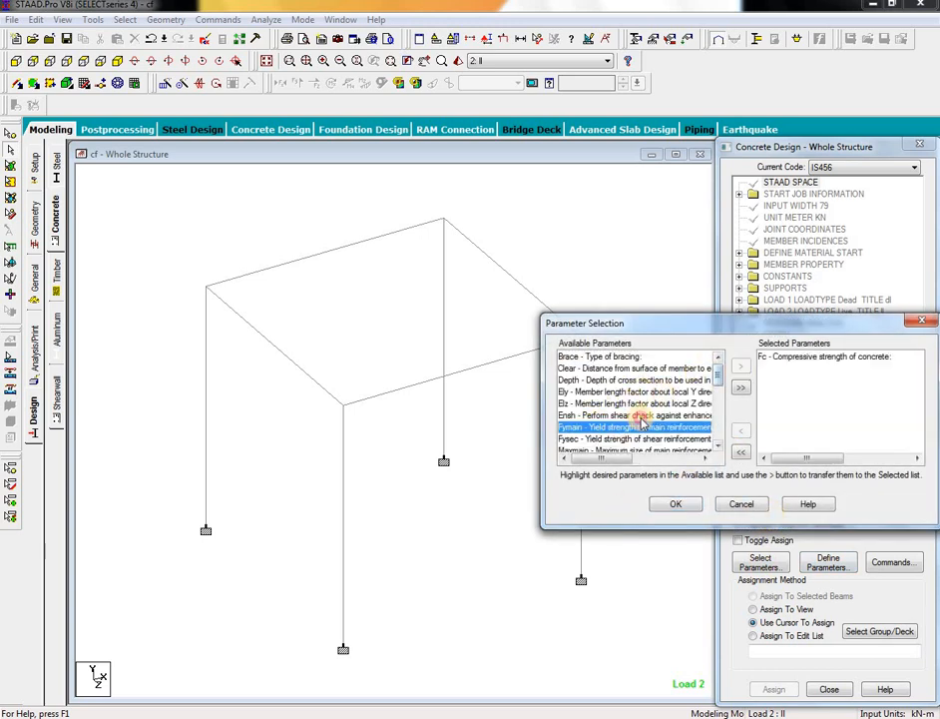
left_click(740, 365)
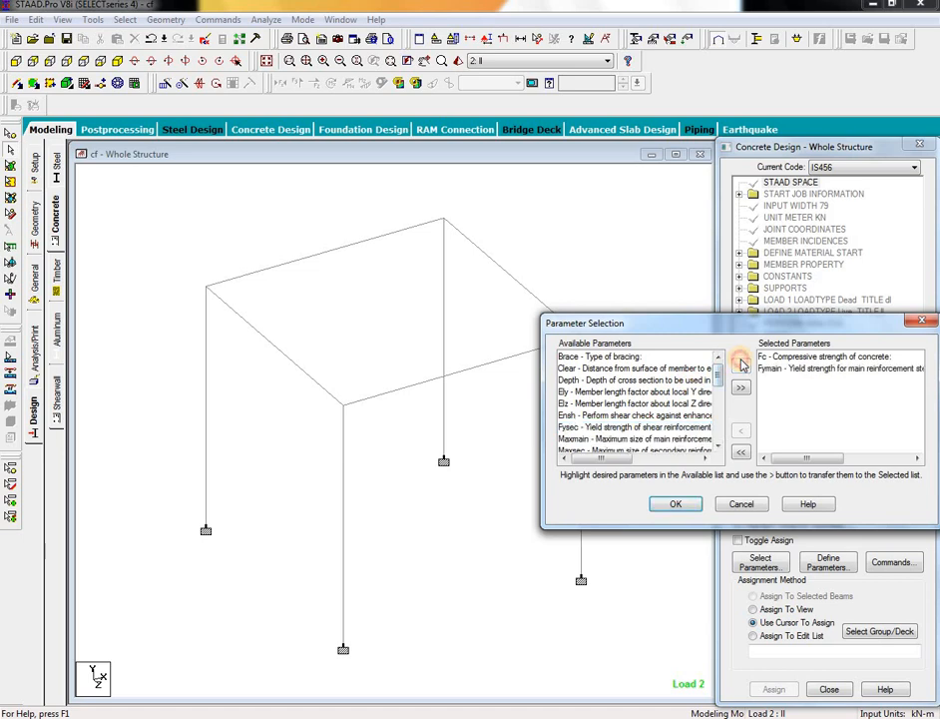
left_click(685, 503)
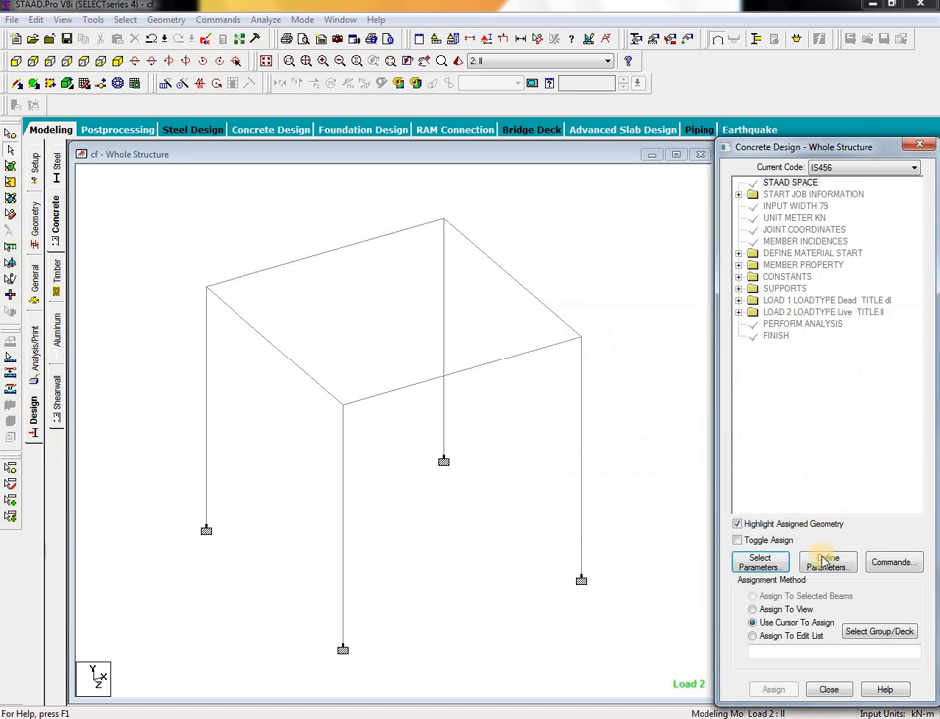
Step: Define and add the design parameters FC as 30000 kN/m2 and FYMAIN as 250000 kN/m2
left_click(827, 562)
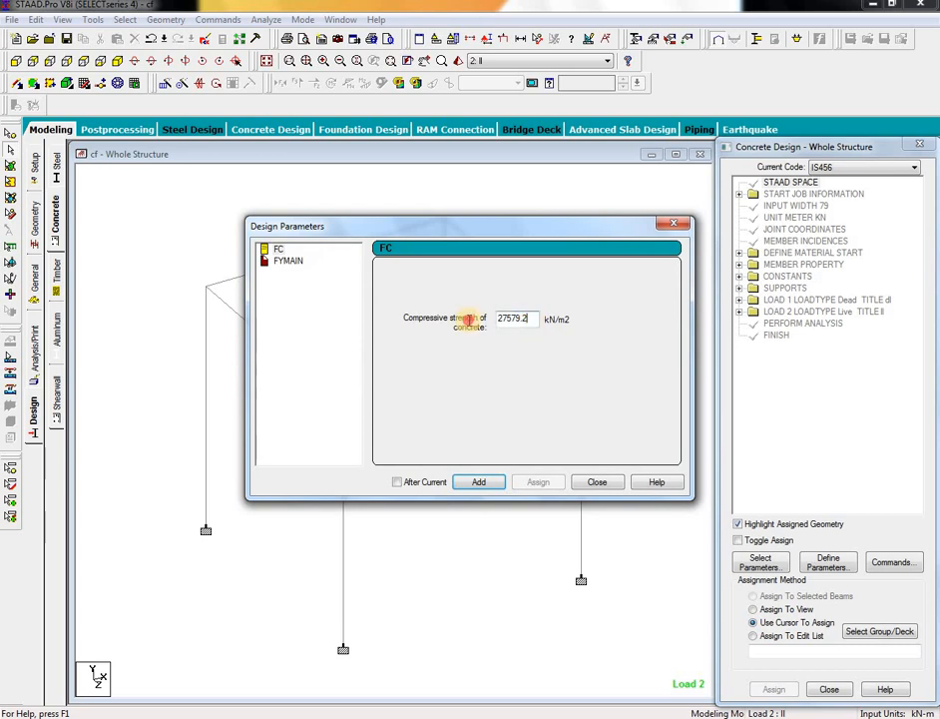
left_click_drag(469, 319, 83, 320)
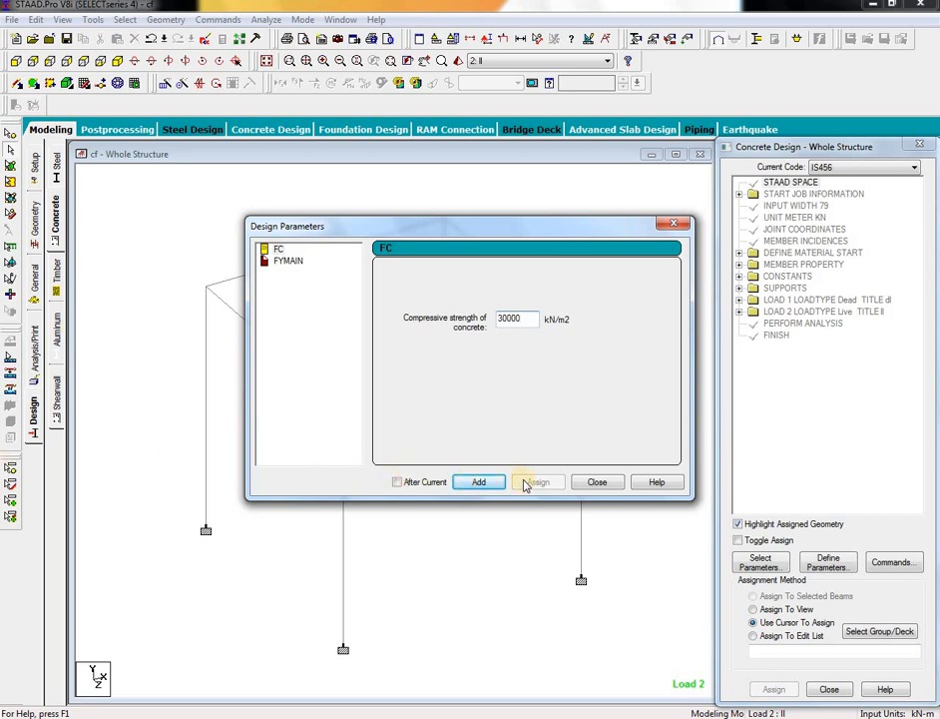
left_click(463, 482)
left_click(282, 260)
left_click_drag(550, 320, 397, 317)
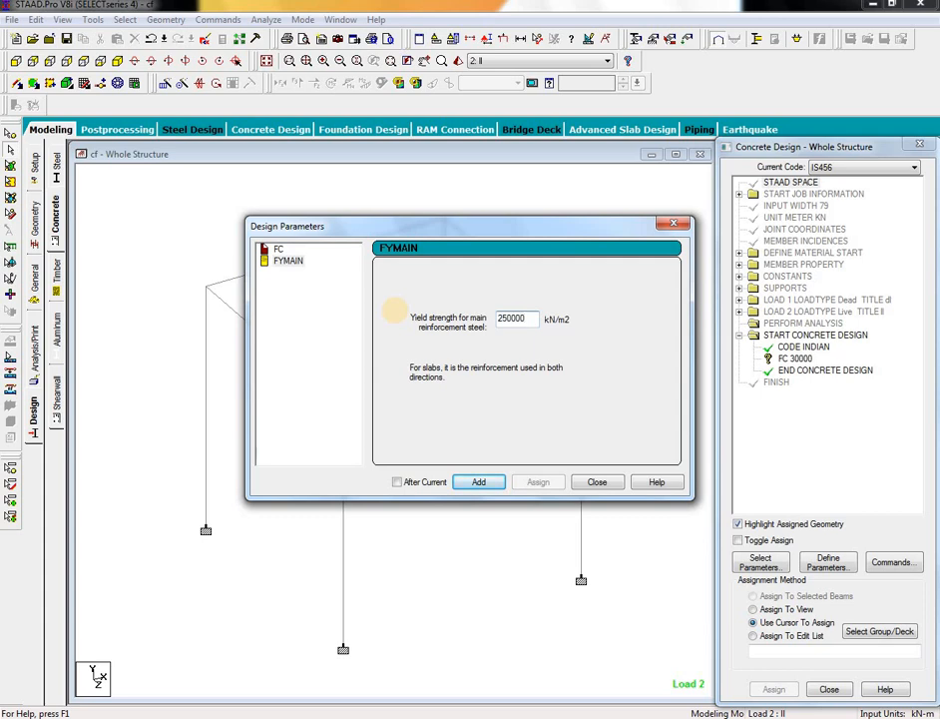
left_click(479, 483)
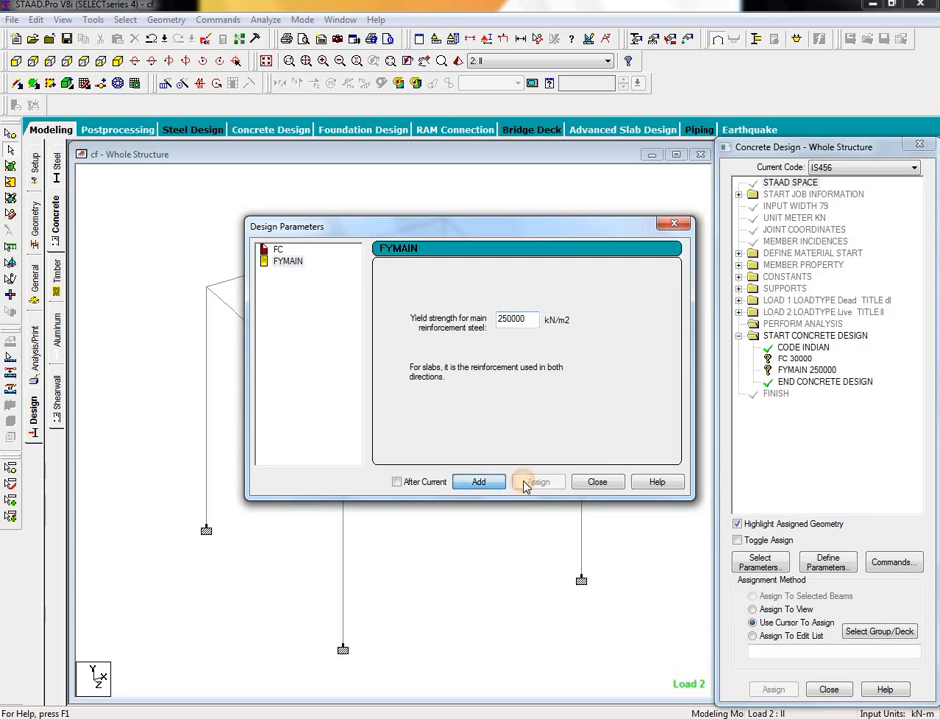
left_click(597, 482)
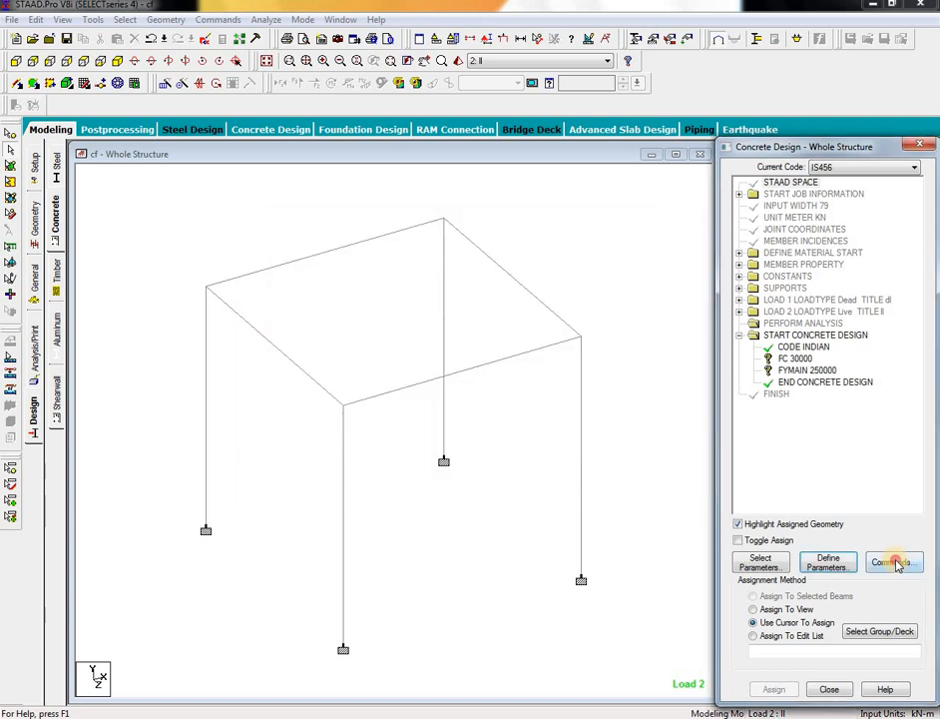
Step: Add the DESIGN BEAM and DESIGN COLUMN commands to the concrete design
left_click(897, 566)
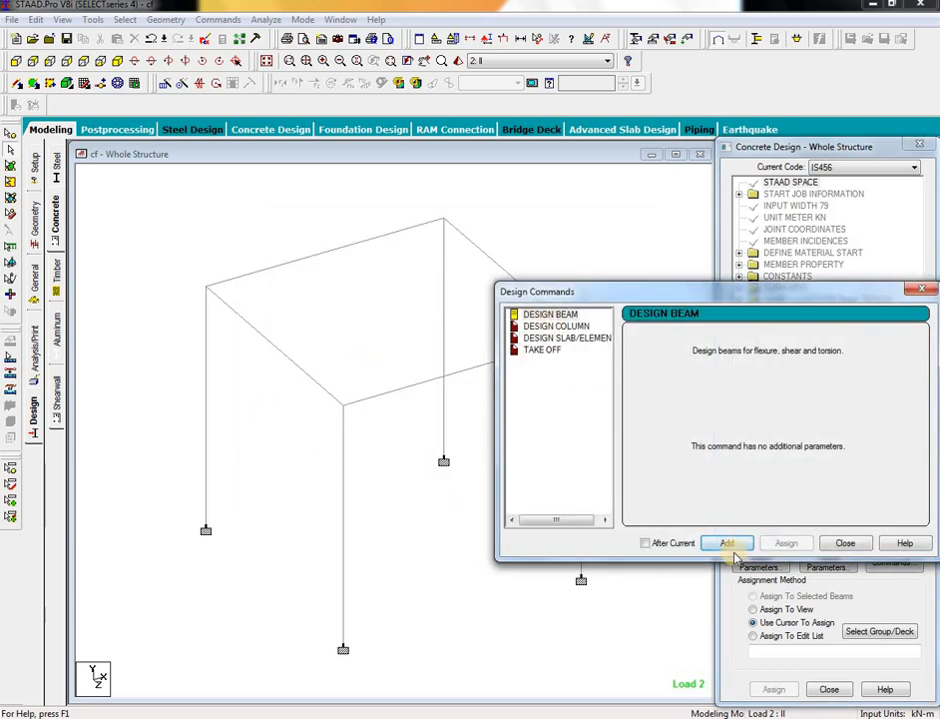
left_click(547, 327)
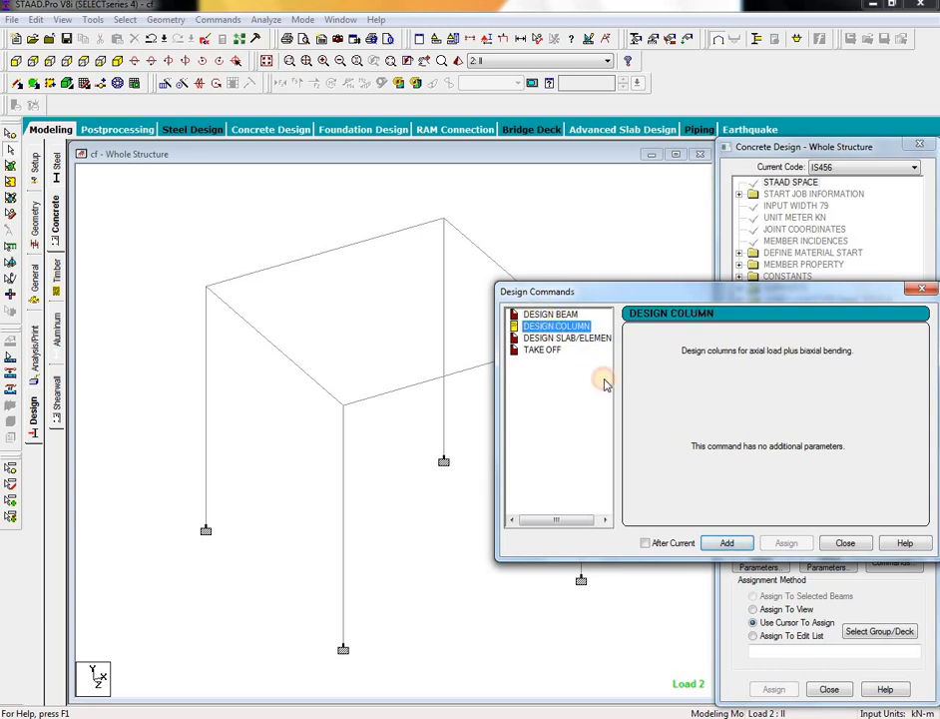
left_click(726, 543)
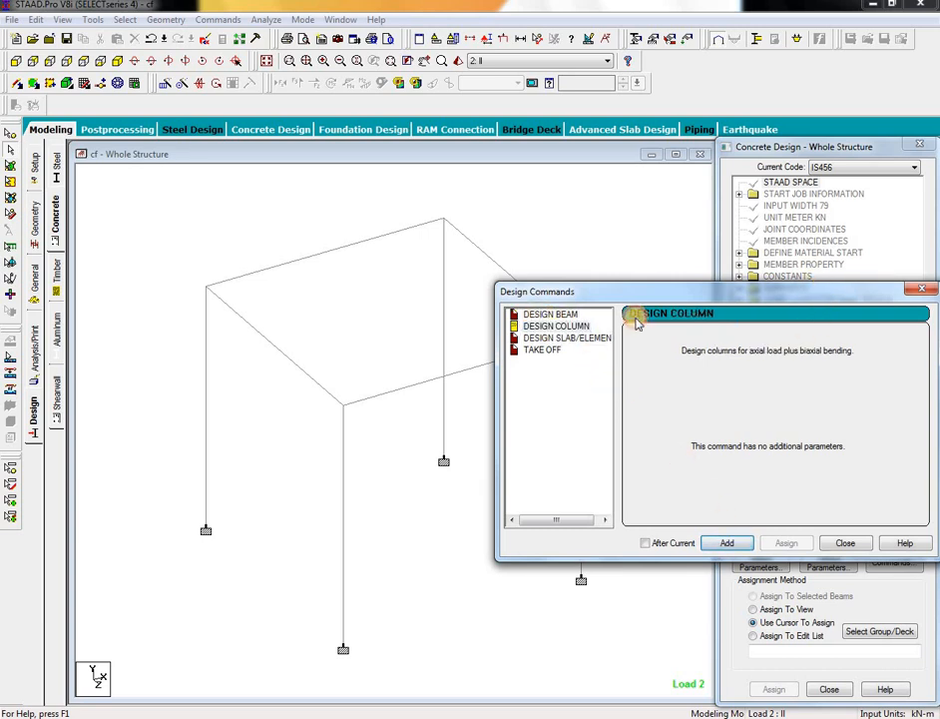
left_click_drag(717, 300, 328, 300)
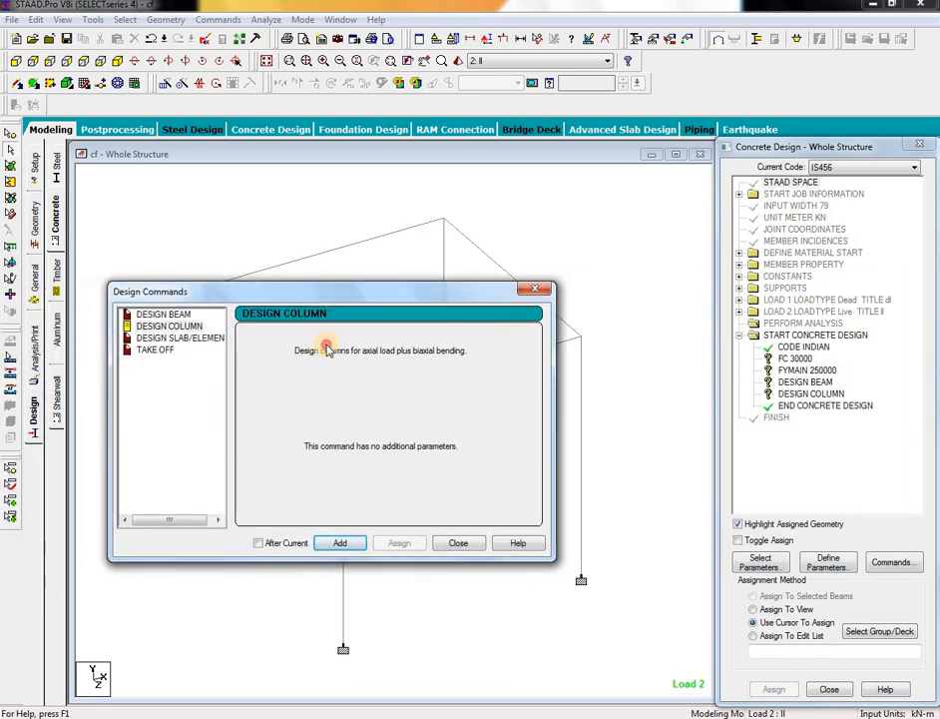
left_click(461, 545)
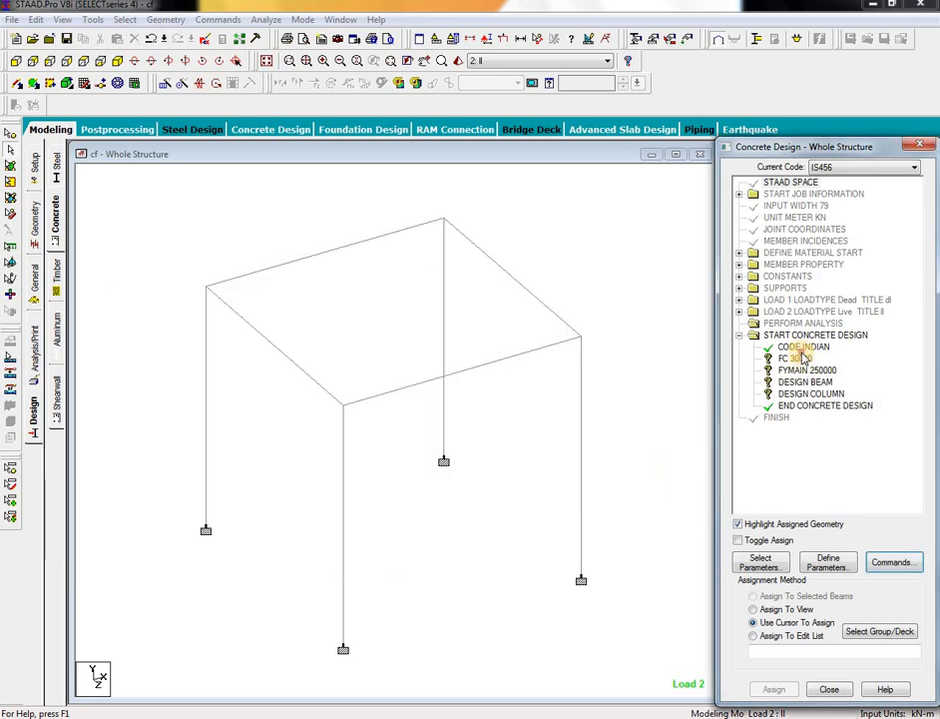
Step: Assign the FC 30000 and FYMAIN 250000 design parameters to all members in the view
left_click(794, 358)
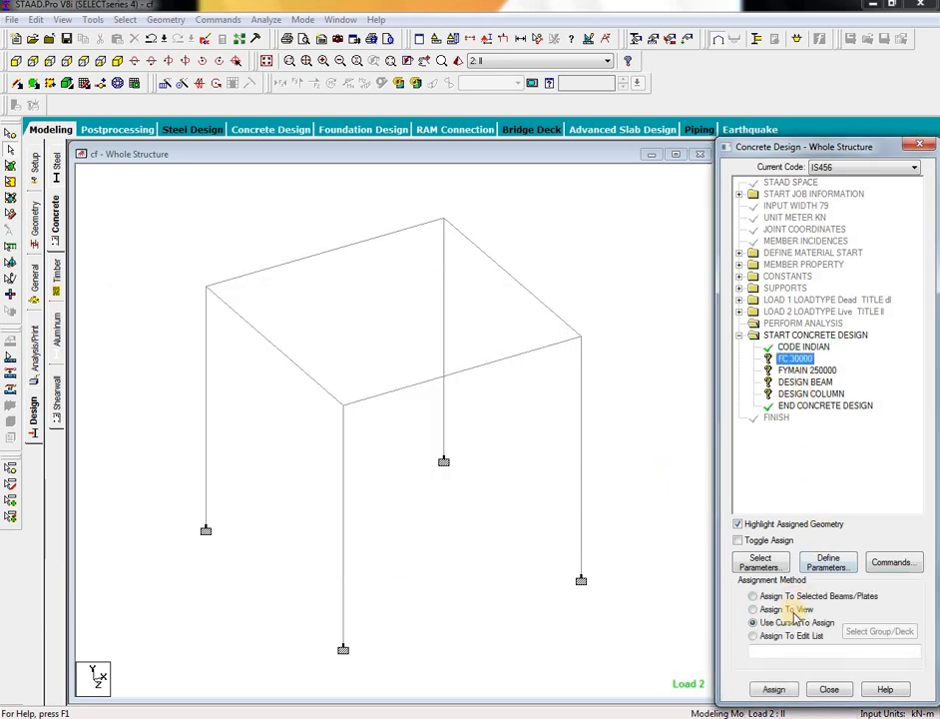
left_click(789, 610)
left_click(776, 687)
left_click(829, 462)
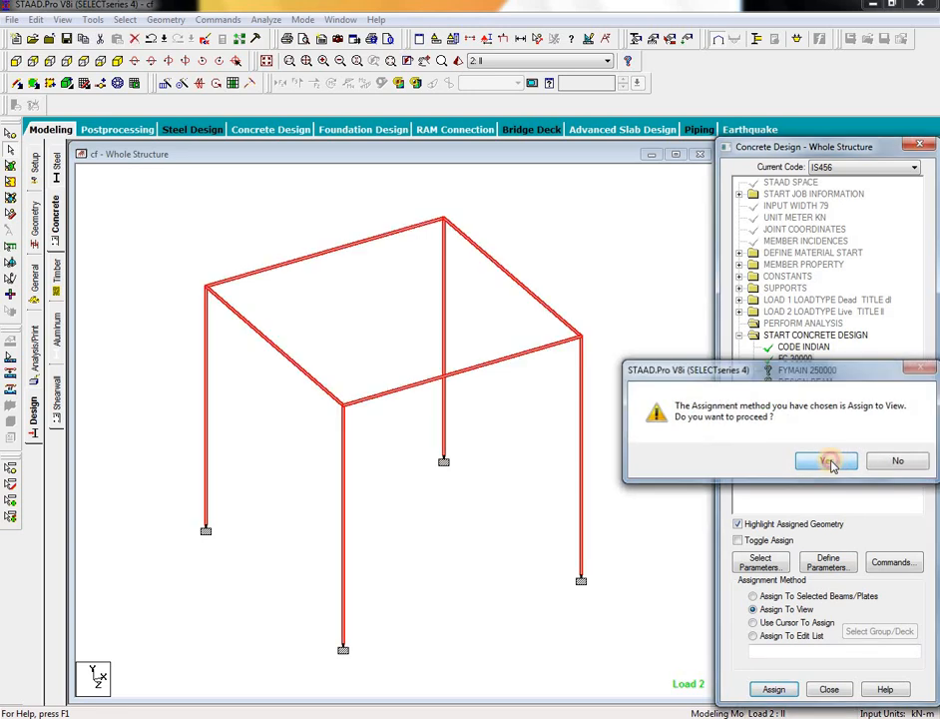
left_click(816, 372)
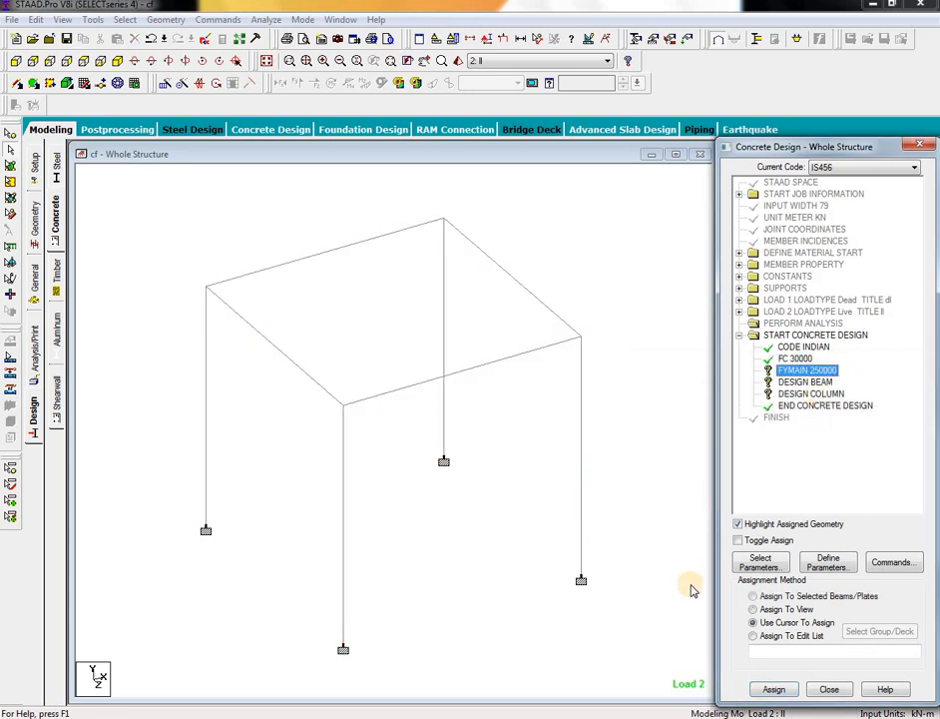
left_click(783, 609)
left_click(783, 689)
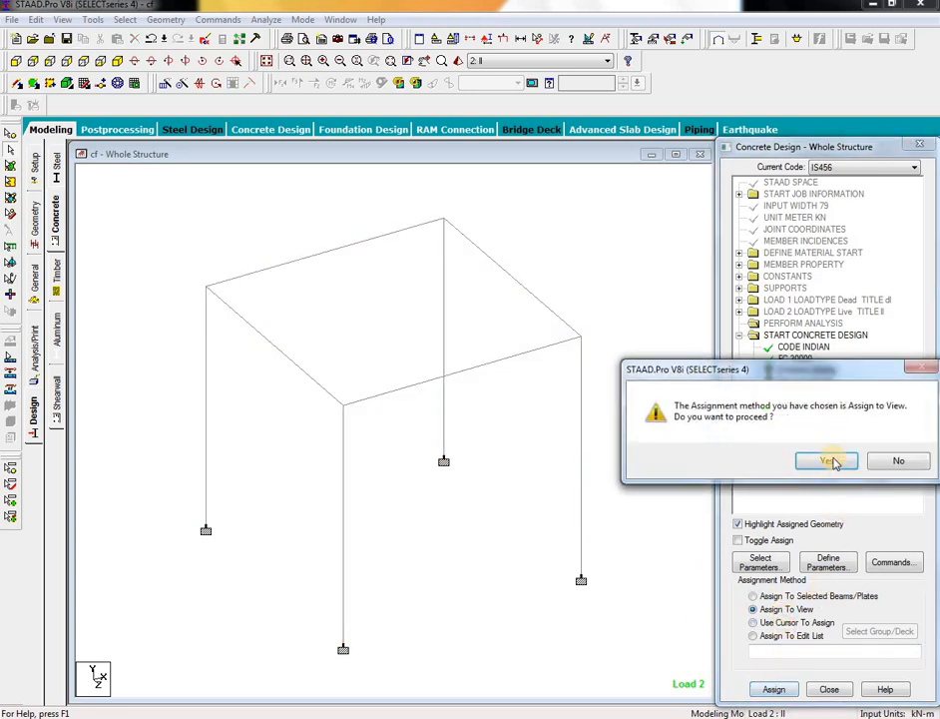
left_click(777, 401)
Step: Assign the DESIGN BEAM command to the four horizontal beams at the top of the frame
left_click(821, 382)
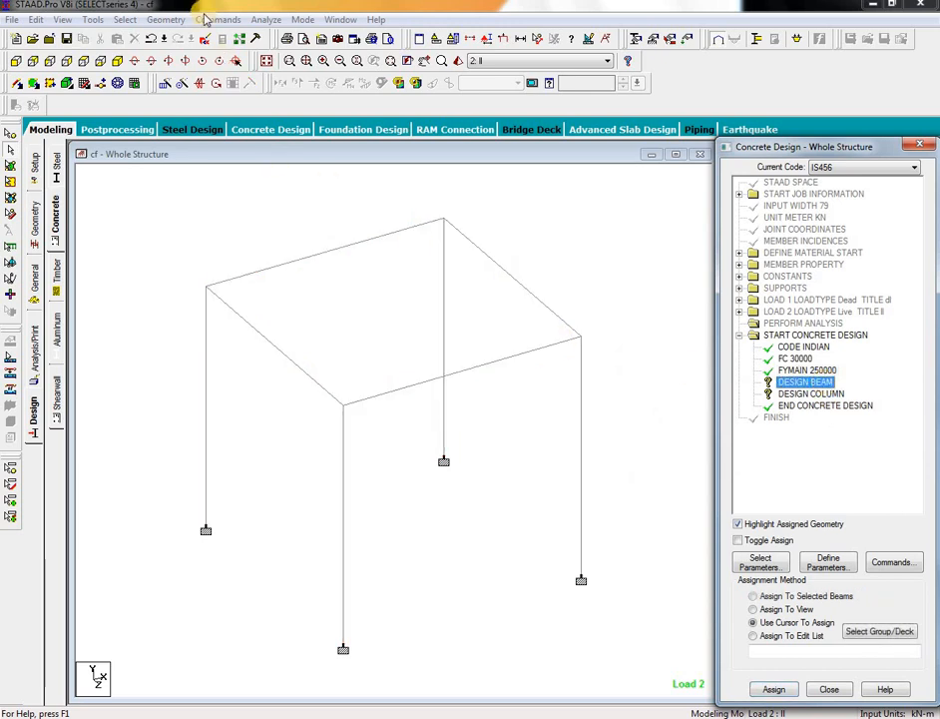
left_click(308, 258)
left_click(511, 279)
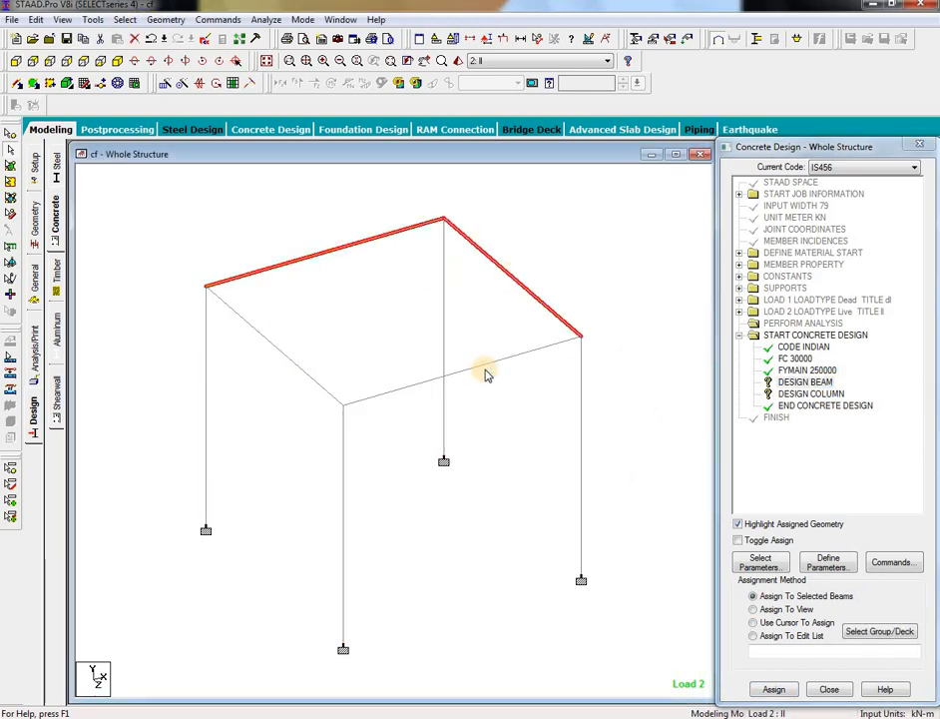
left_click(490, 370)
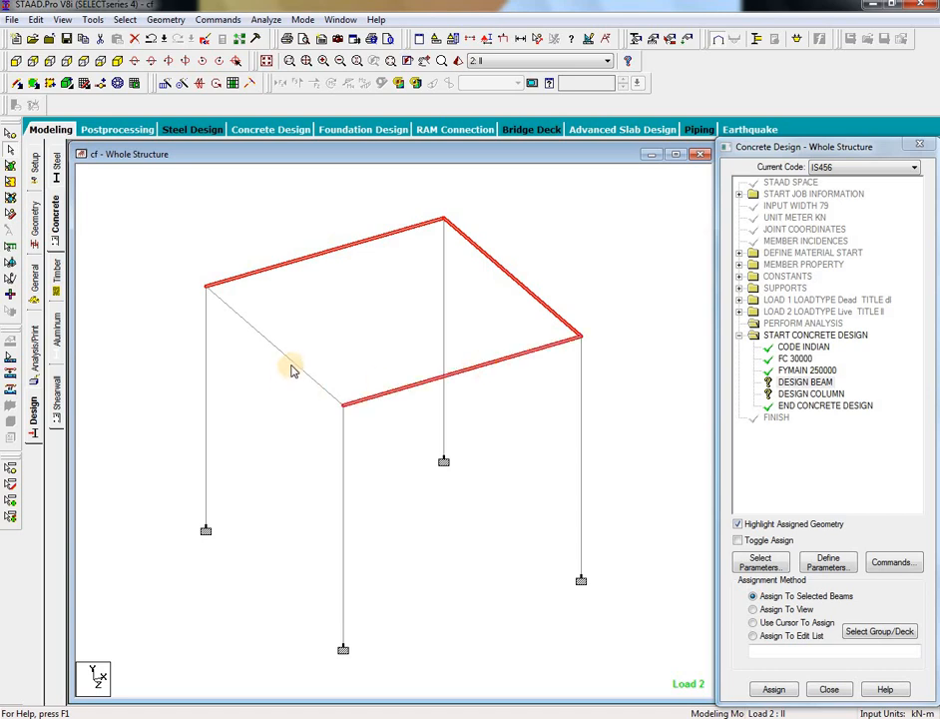
left_click(300, 369)
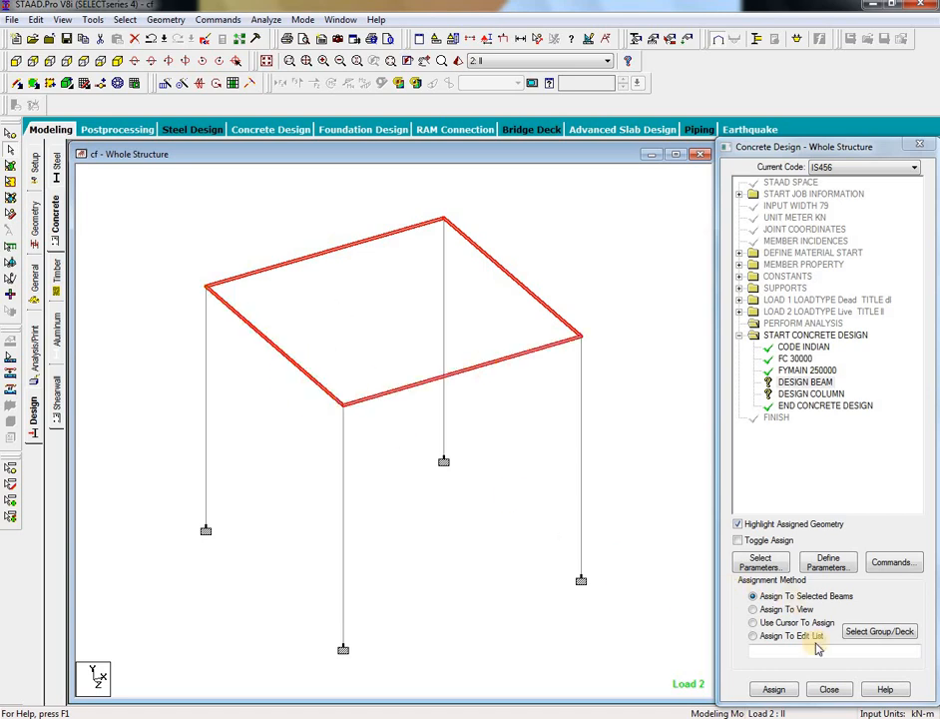
left_click(777, 689)
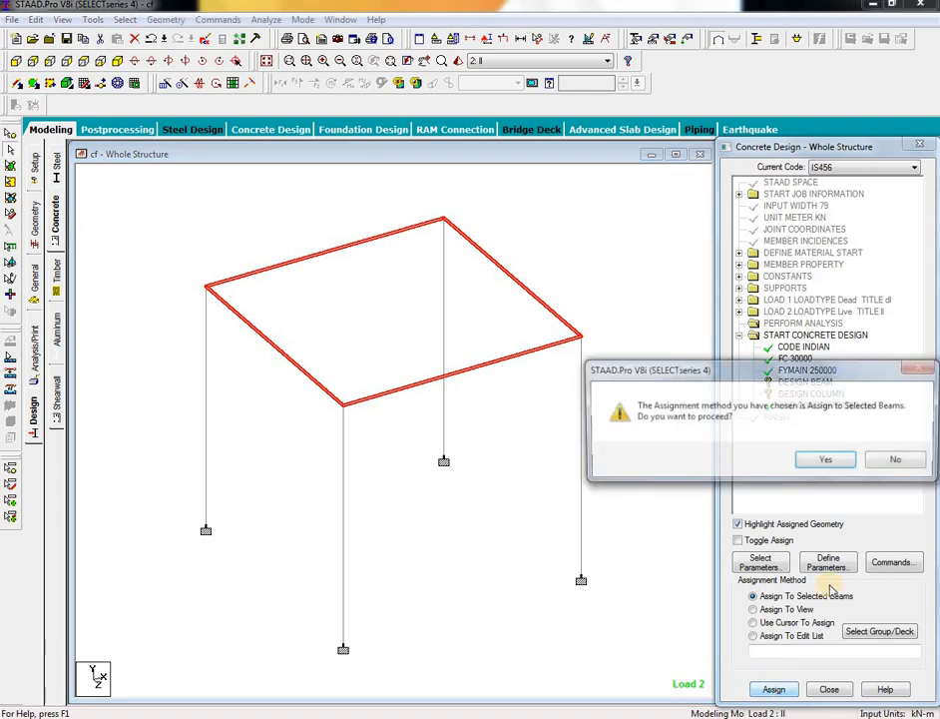
left_click(776, 576)
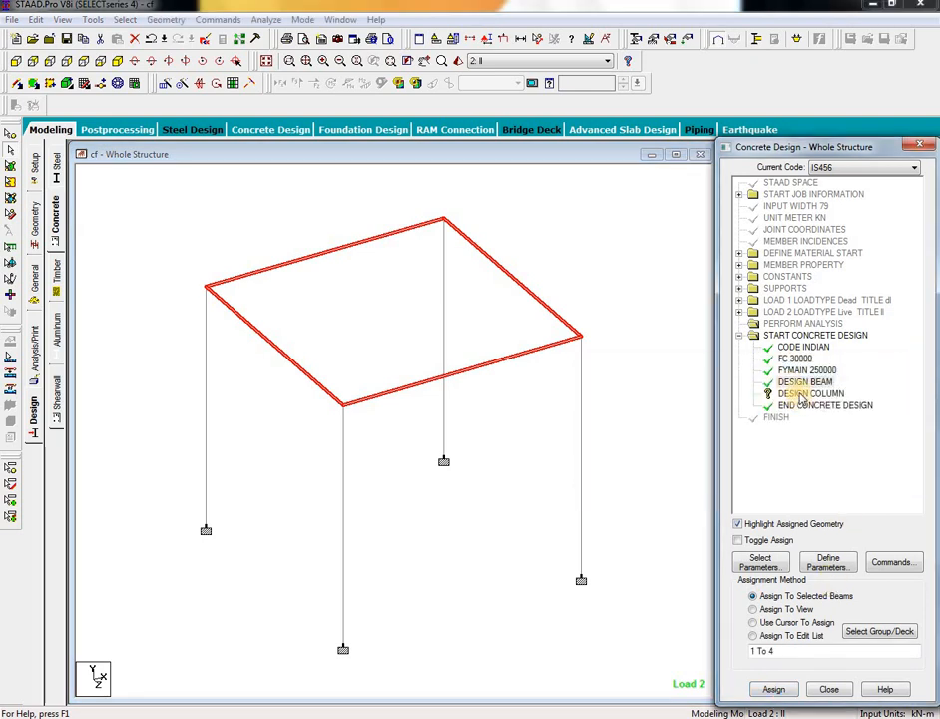
left_click(890, 458)
Step: Assign the DESIGN COLUMN command to the four vertical columns of the frame
left_click(801, 395)
left_click(445, 297)
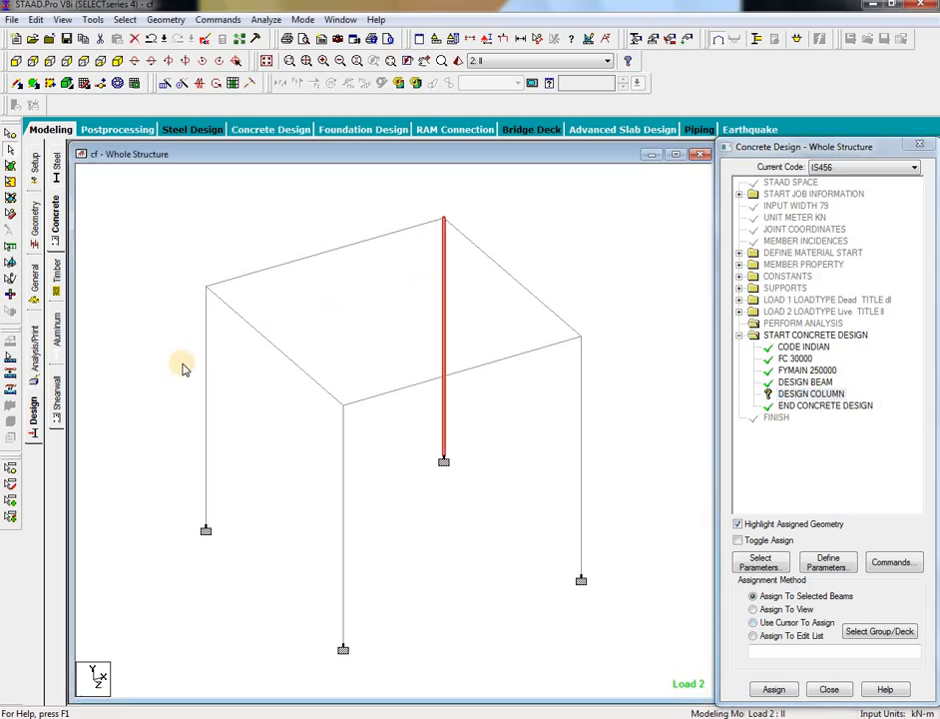
left_click(207, 381)
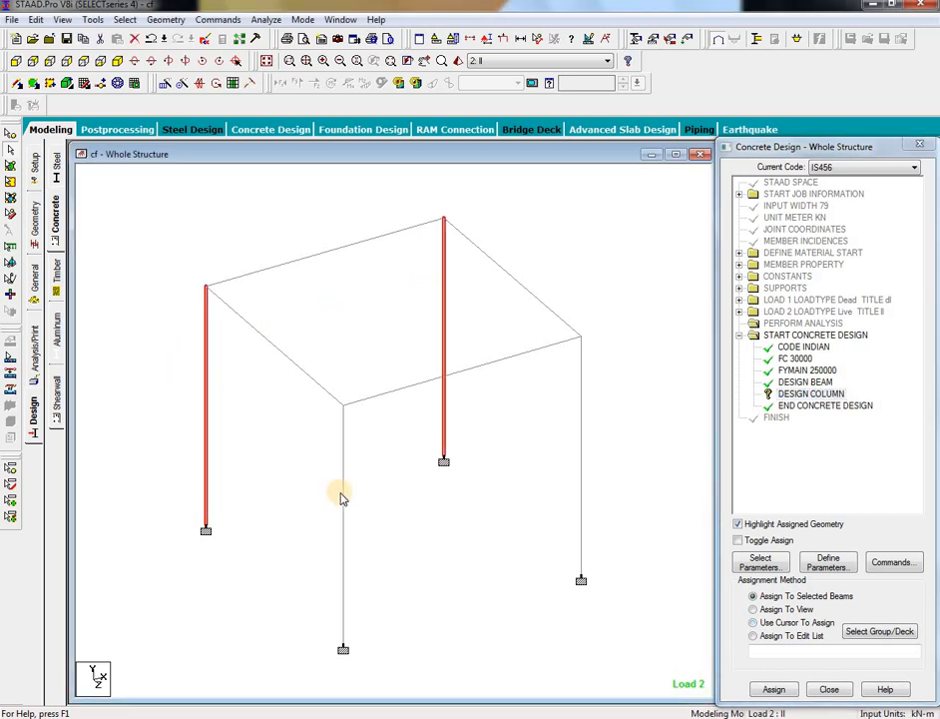
left_click(343, 499)
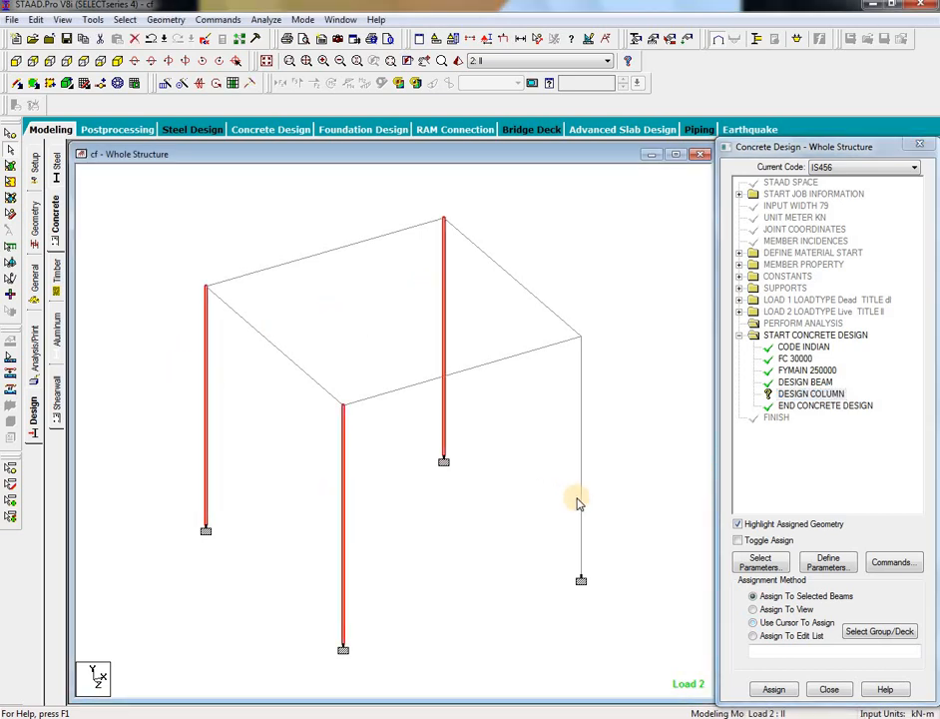
left_click(582, 510)
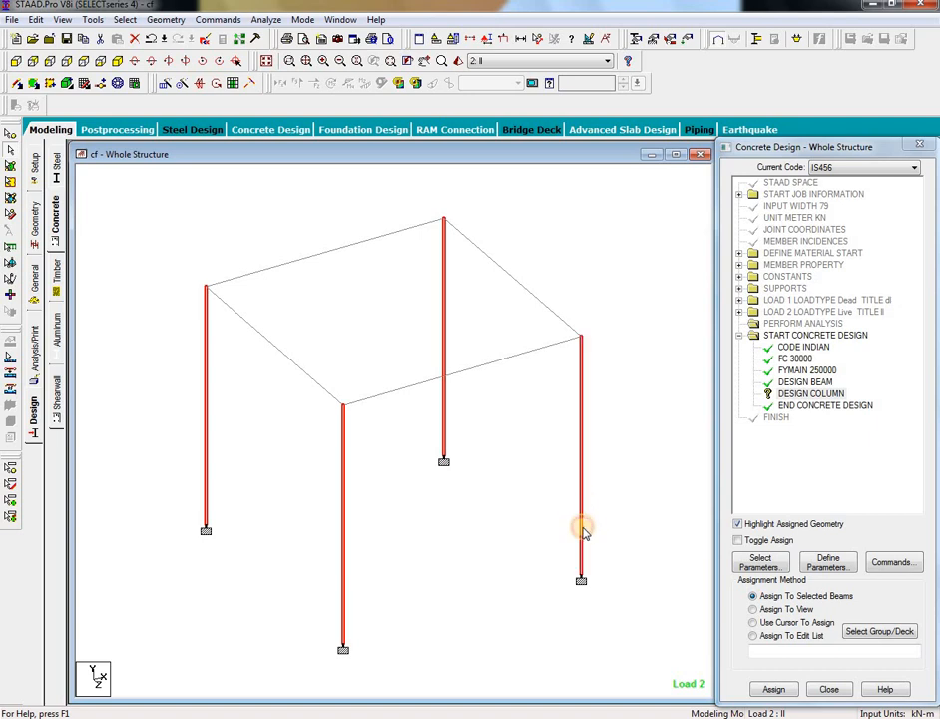
left_click(772, 689)
left_click(844, 517)
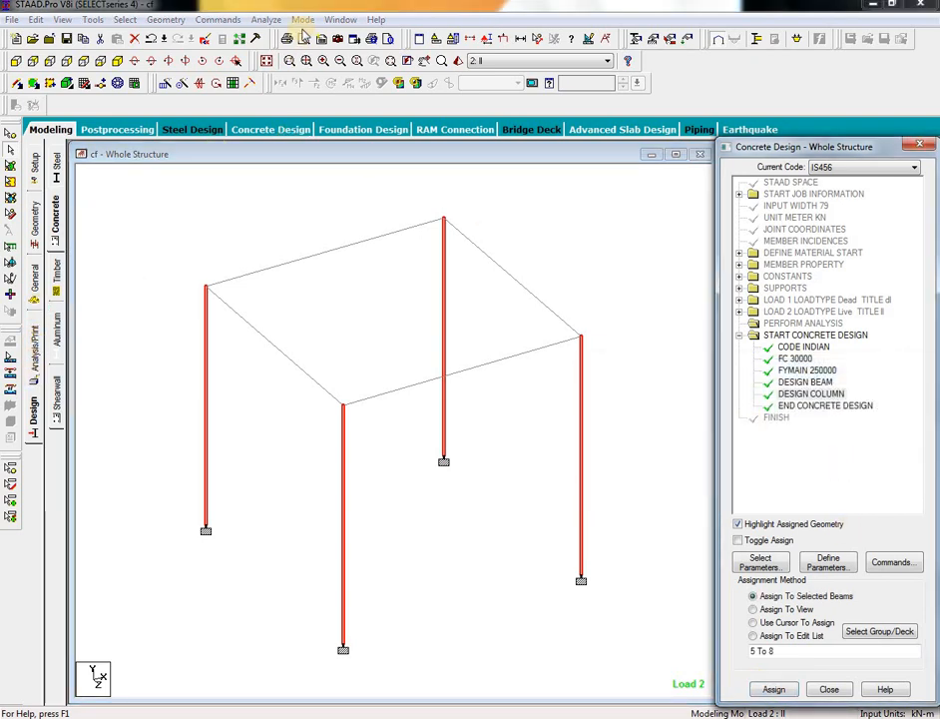
Step: Add another Perform Analysis command with the No Print option after the concrete design block
left_click(33, 357)
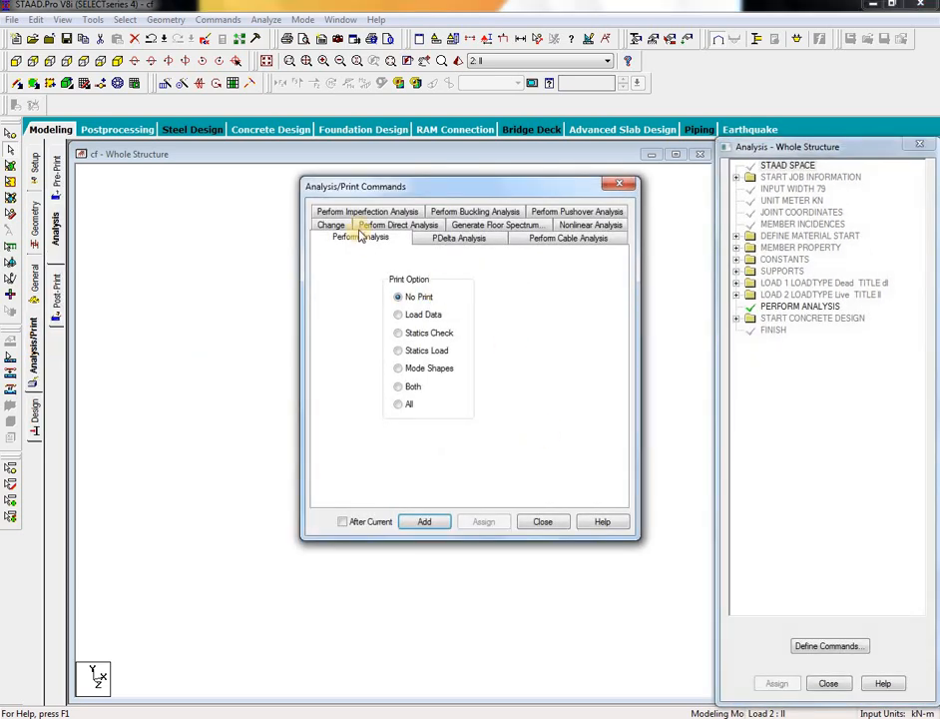
left_click(425, 521)
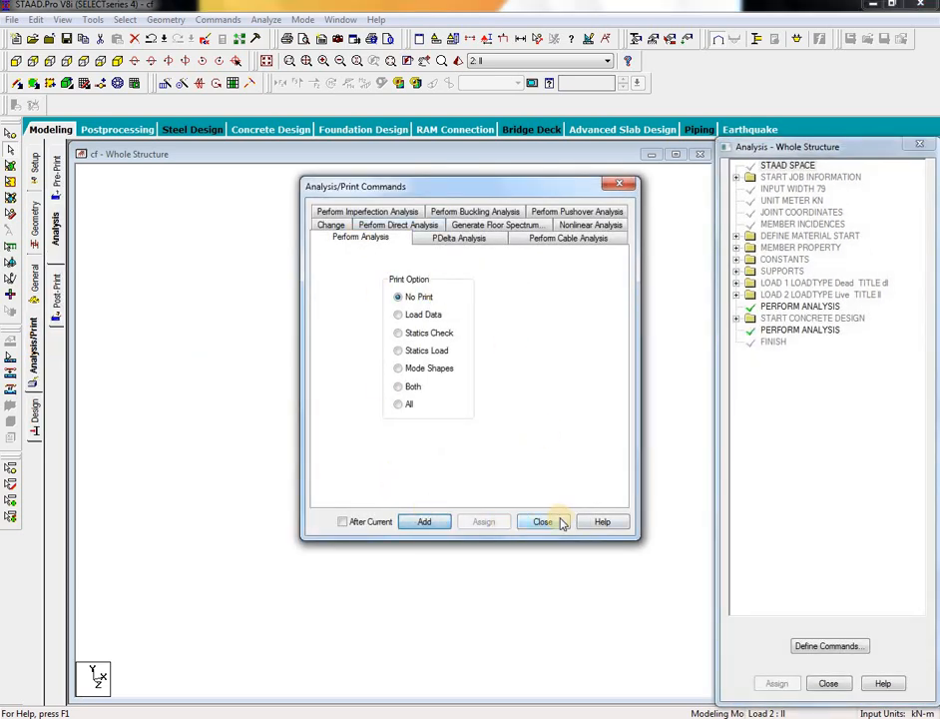
left_click(542, 522)
Step: Save the modified structure and run the analysis and design, staying in modeling mode when it is done
left_click(266, 20)
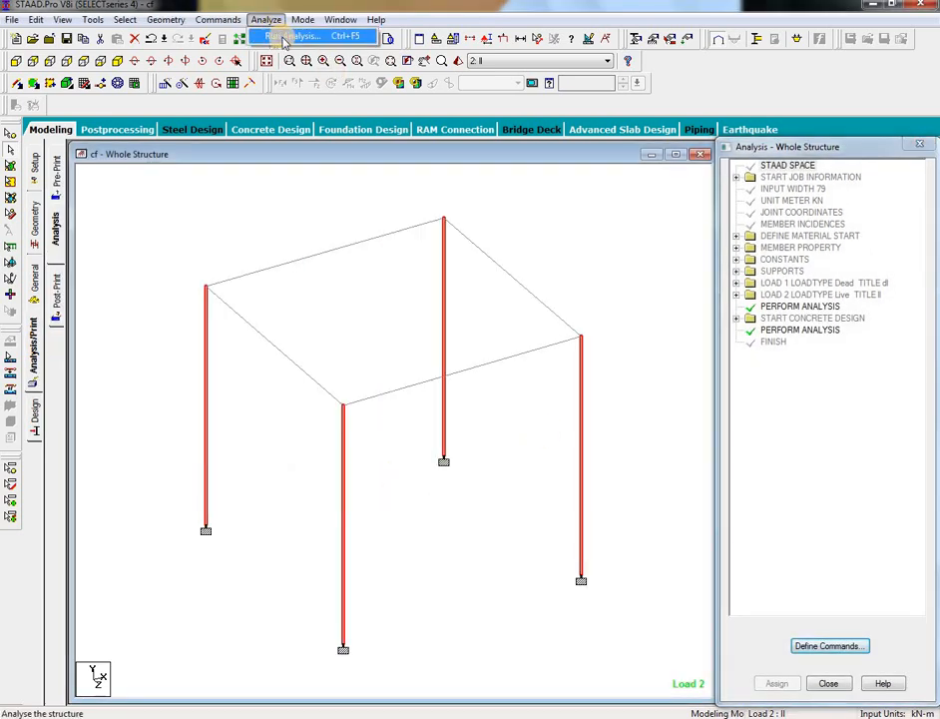
left_click(289, 37)
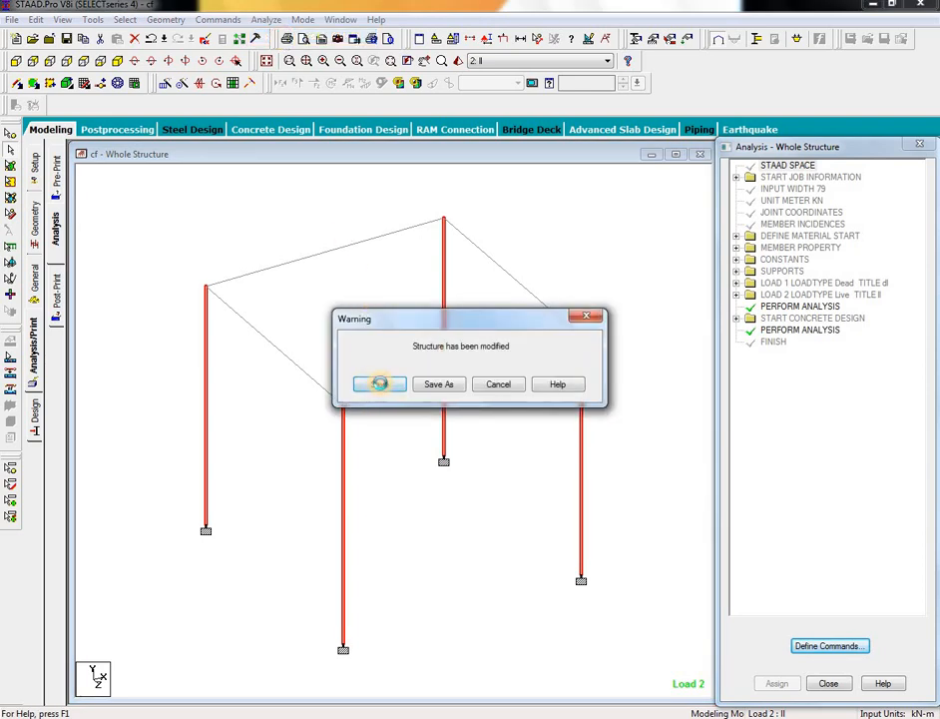
left_click(379, 384)
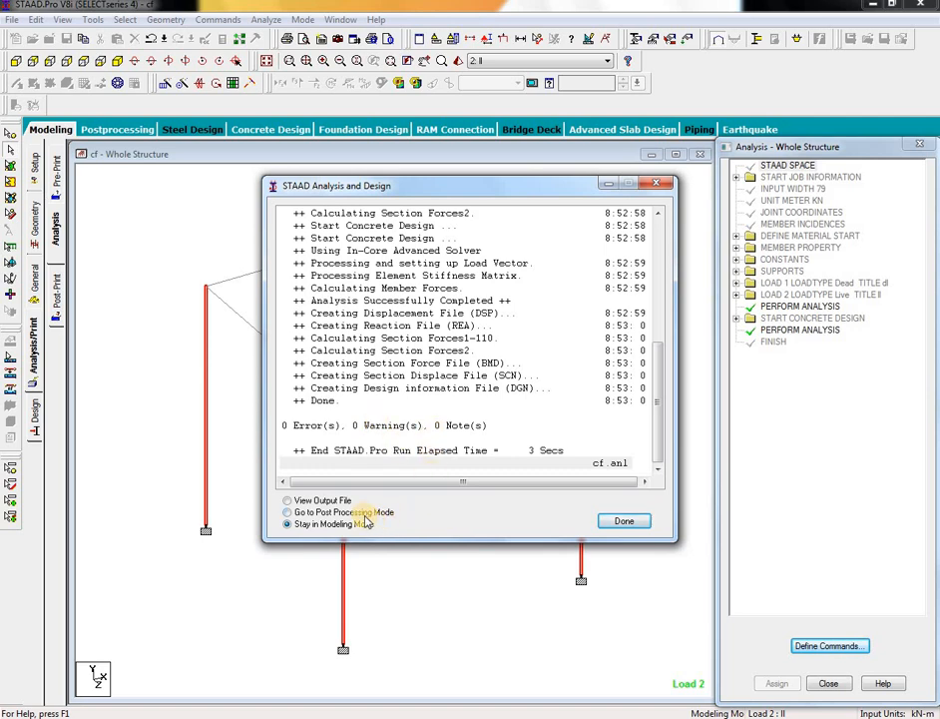
left_click(639, 526)
Step: Set up the foundation design with all supports and both load cases (dl and ll), and launch STAAD.foundation
left_click(380, 130)
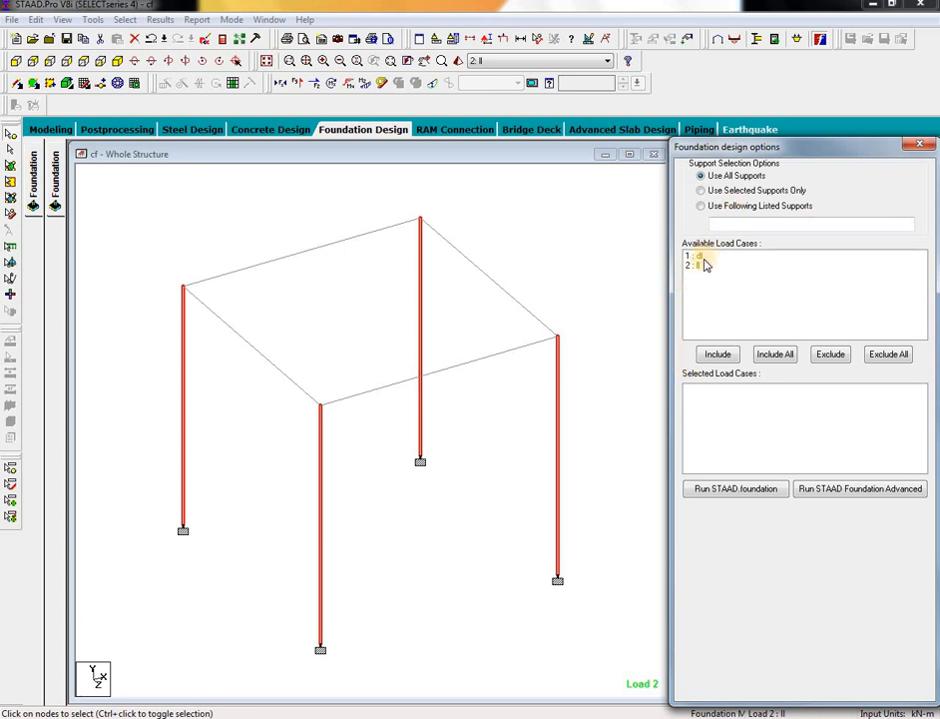
left_click(776, 358)
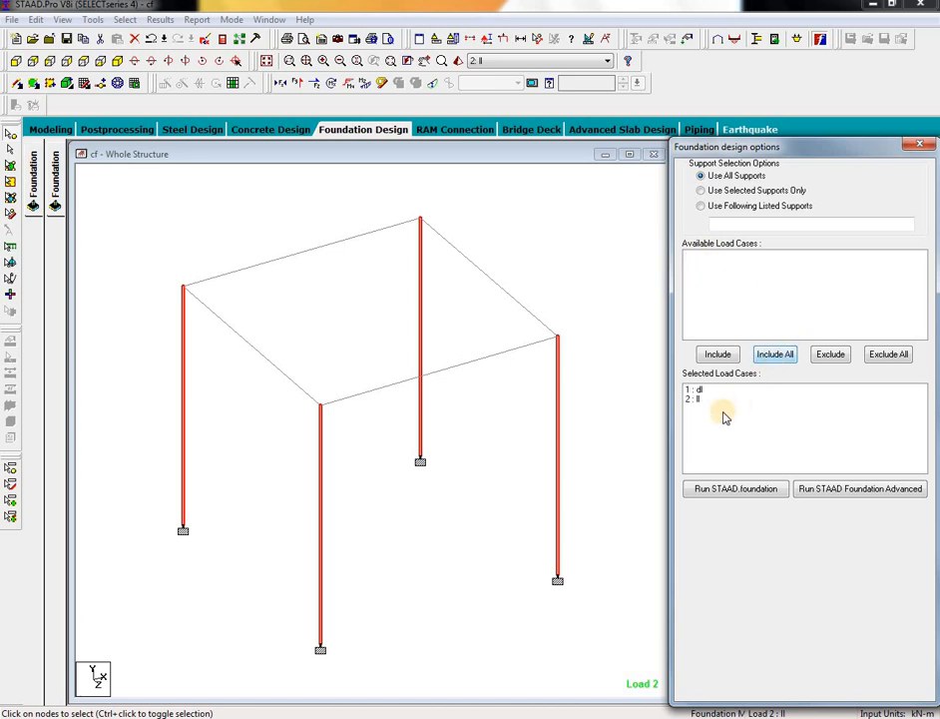
left_click(726, 489)
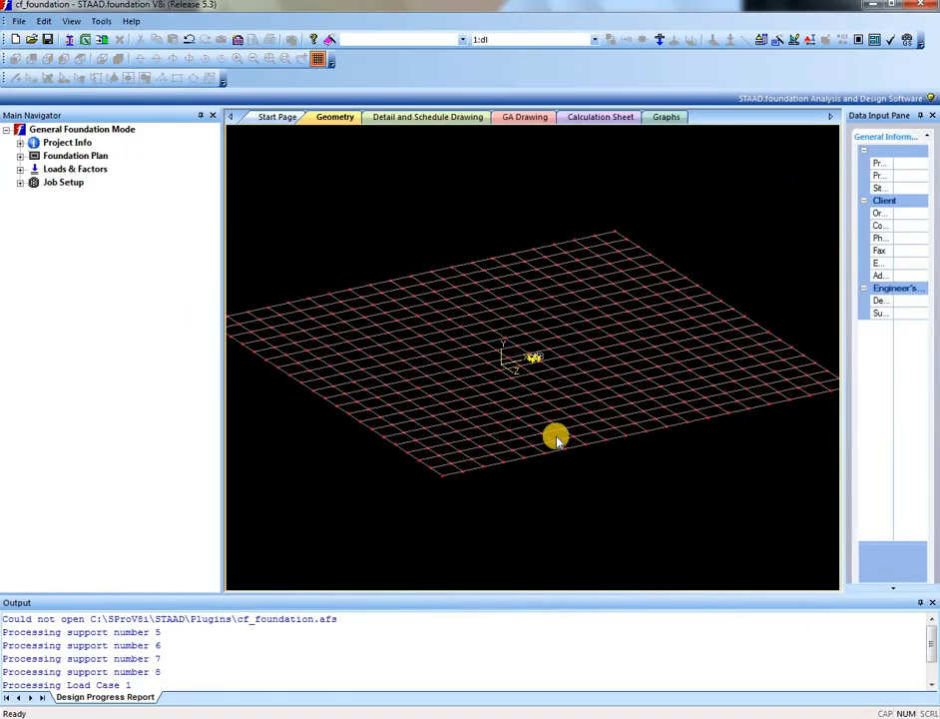
Step: Start a new foundation job named cf and set its job type to Combined
scroll(598, 296, "up", 4)
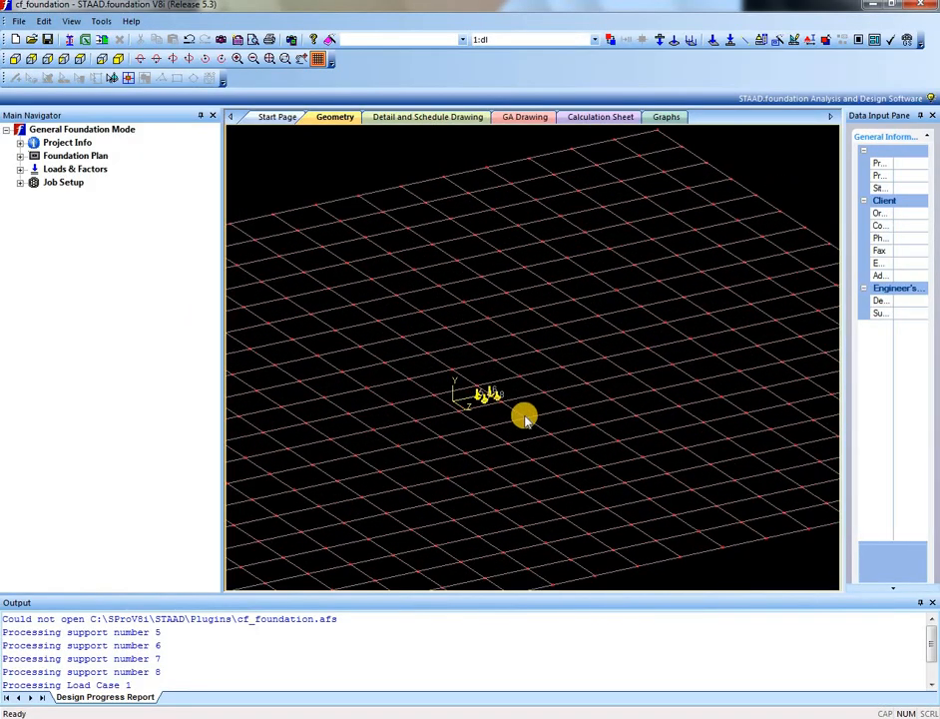
scroll(407, 377, "up", 5)
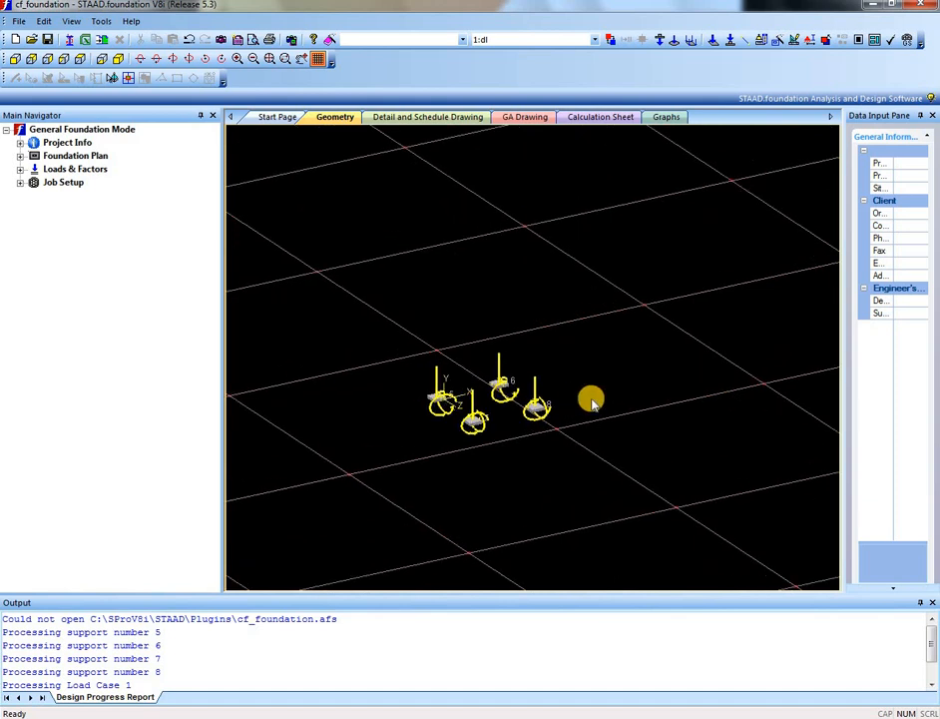
scroll(592, 399, "up", 1)
middle_click_drag(528, 362, 616, 347)
scroll(571, 367, "up", 4)
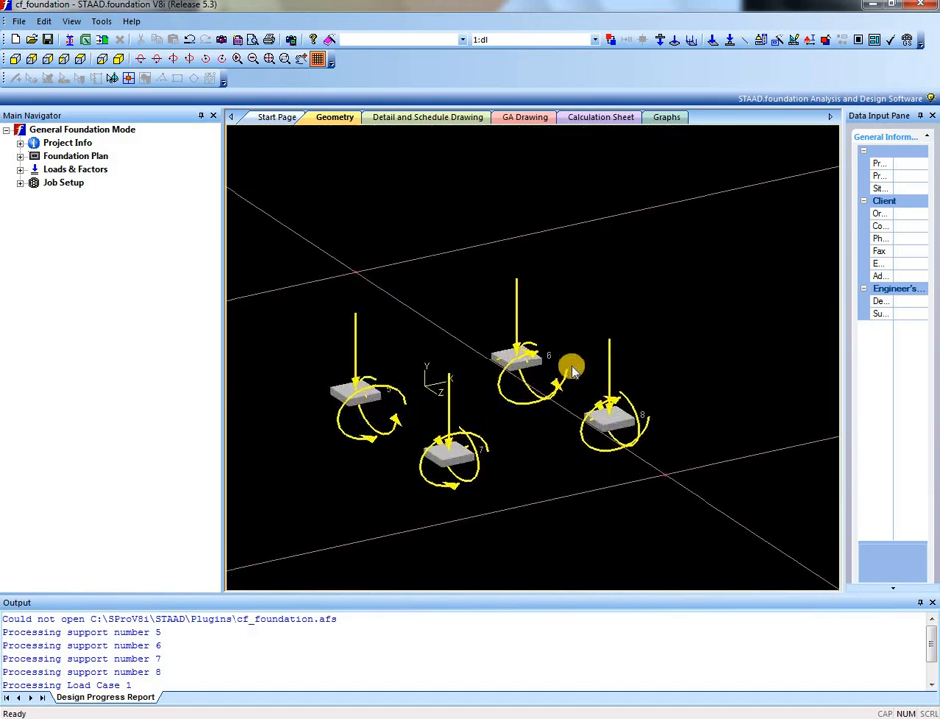
scroll(600, 240, "down", 1)
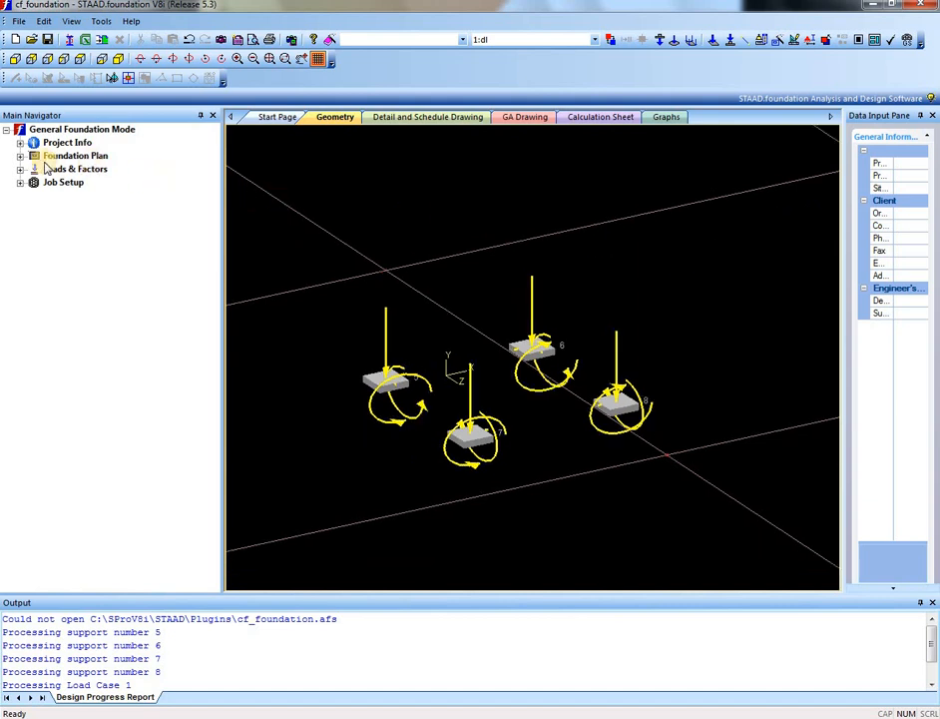
left_click(19, 183)
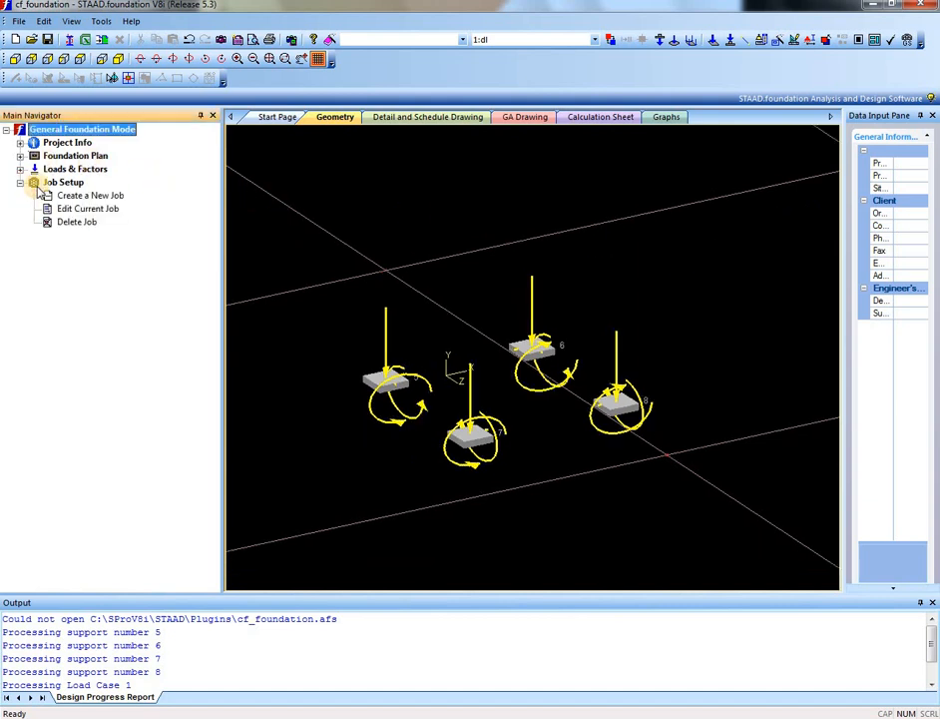
left_click(68, 195)
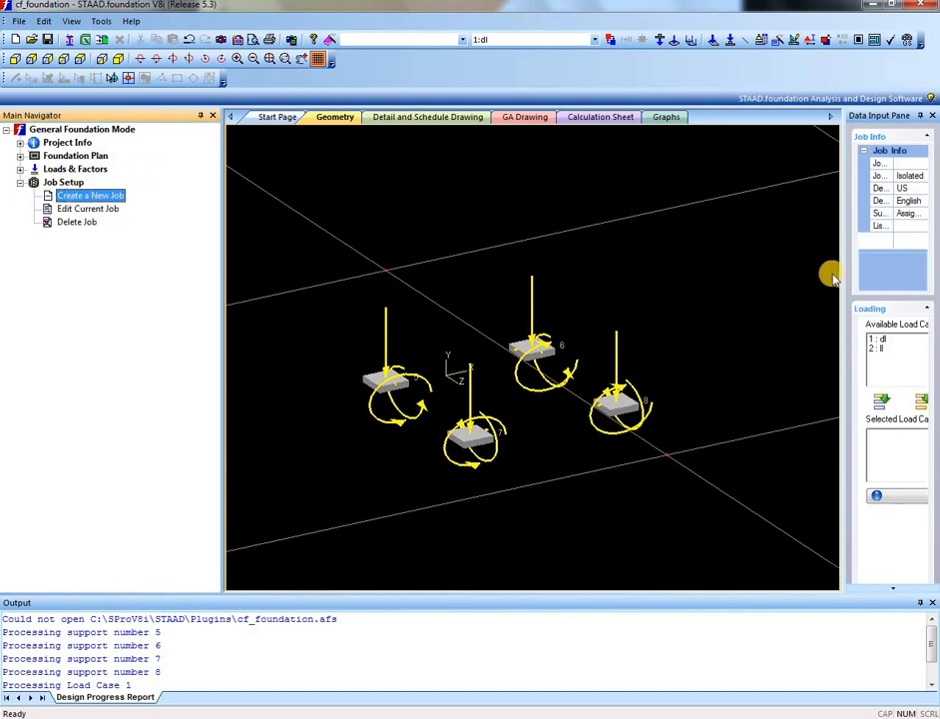
left_click_drag(843, 277, 662, 267)
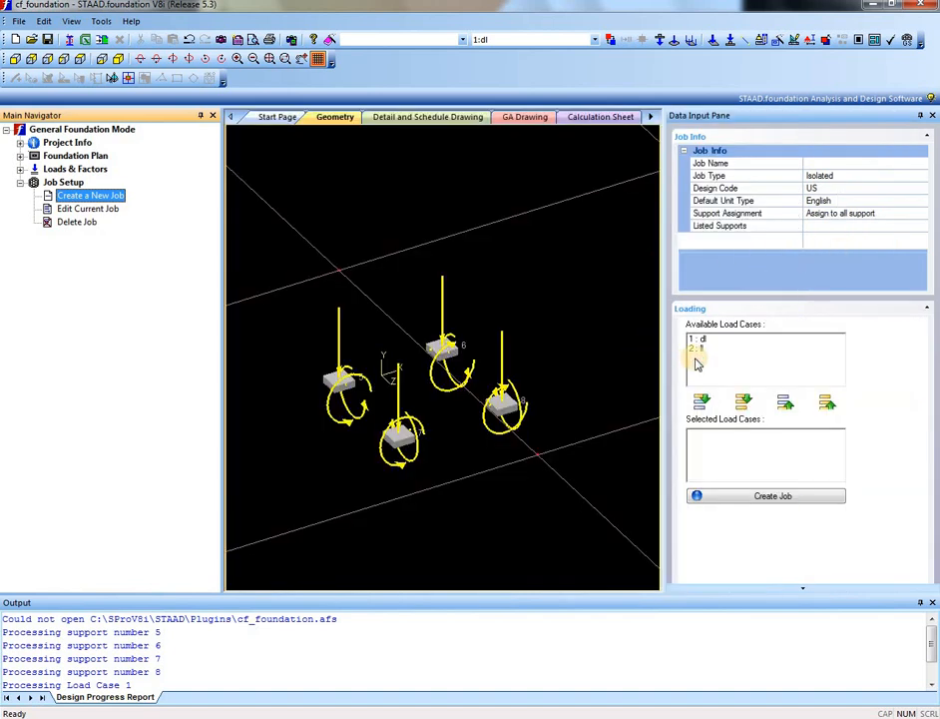
left_click(813, 165)
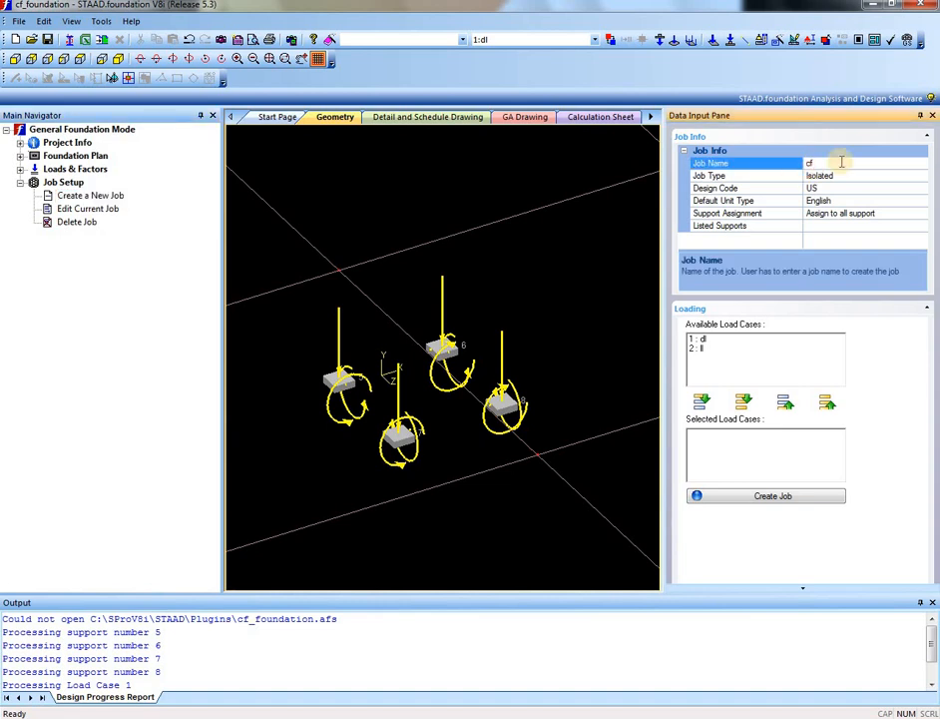
left_click(921, 177)
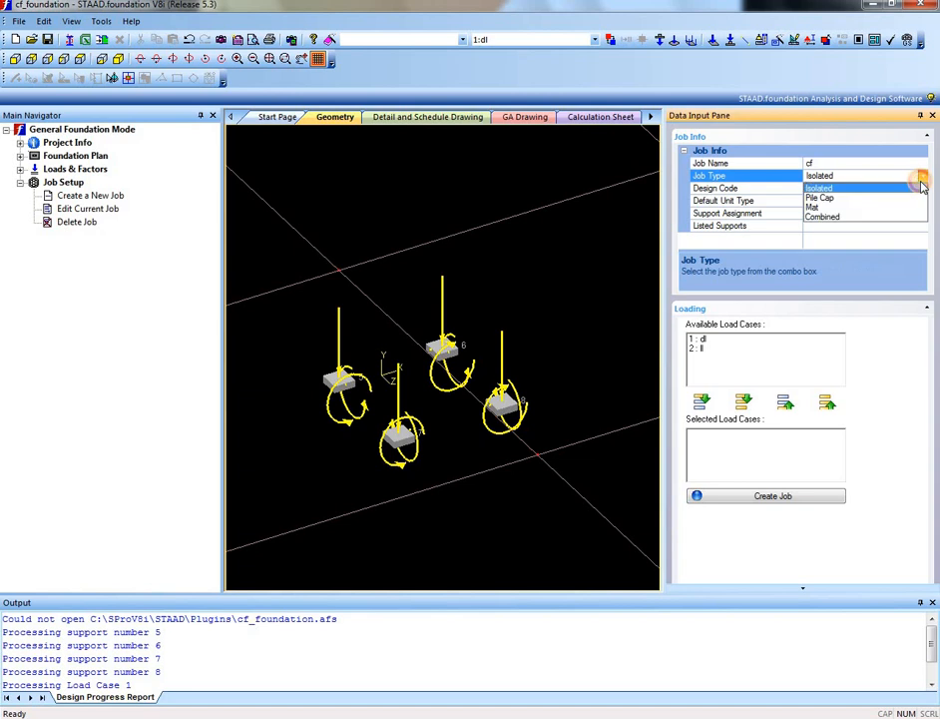
left_click(860, 221)
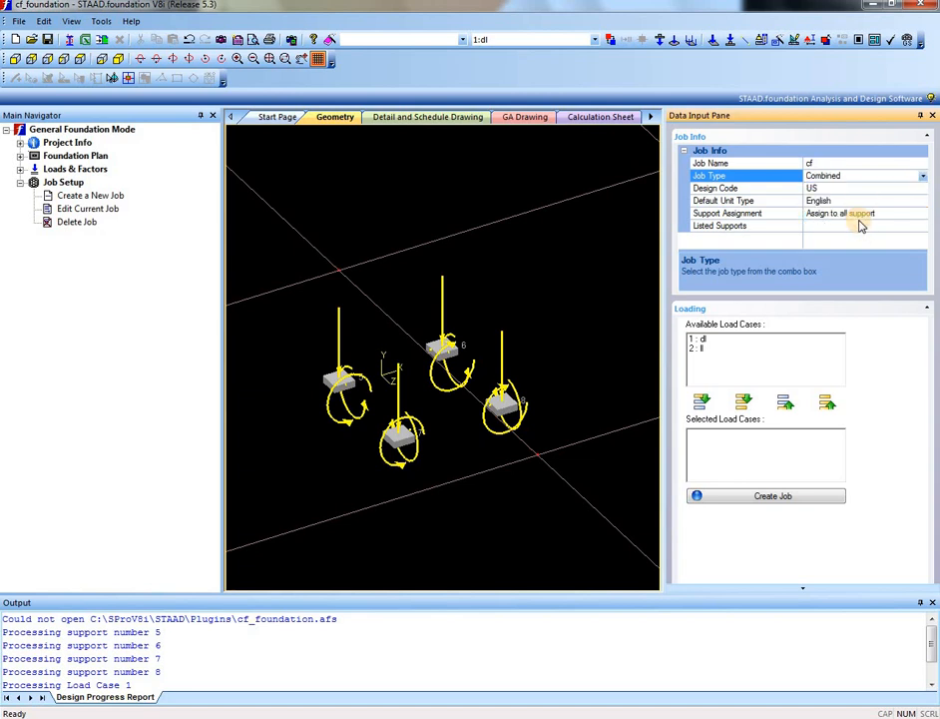
Step: Set the job's design code to Indian and its default unit type to SI
left_click(922, 188)
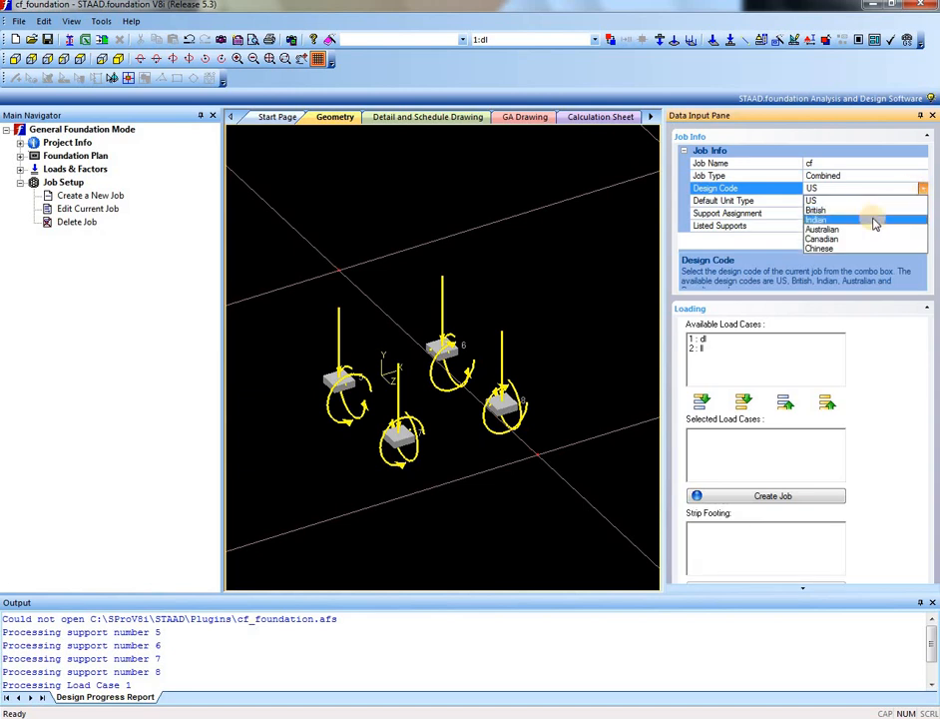
left_click(874, 222)
double_click(924, 202)
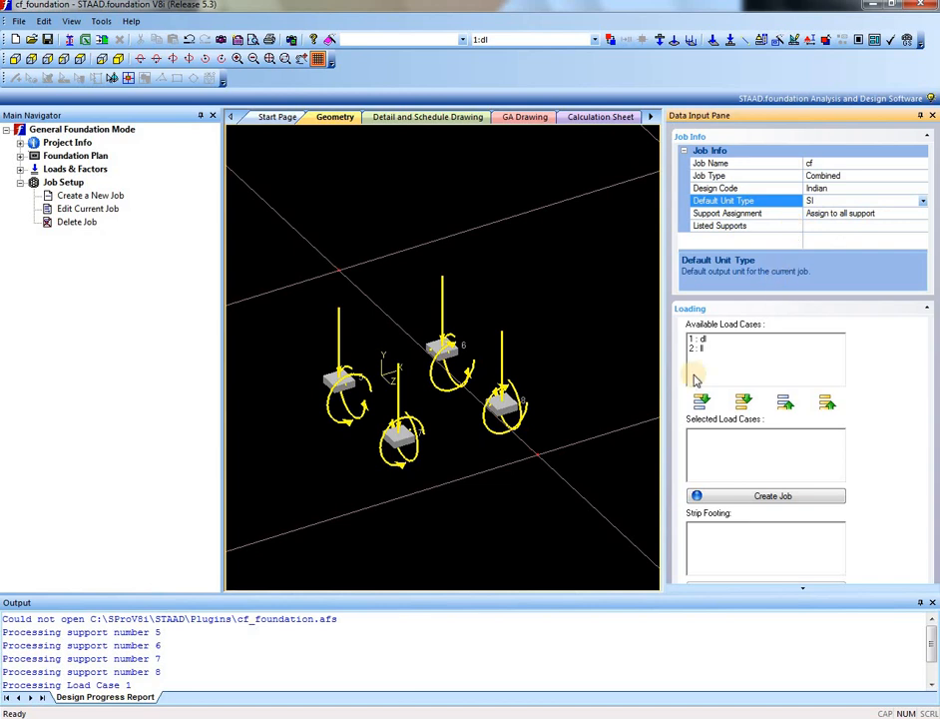
Step: Include both load cases, dl and ll, in the cf job and create the job
left_click(743, 403)
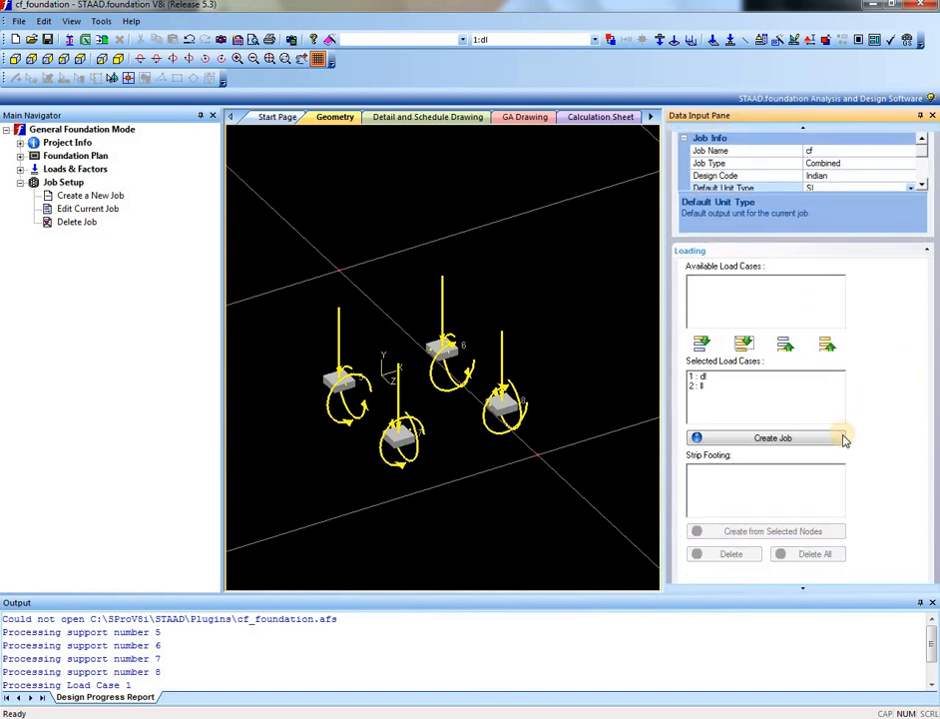
left_click(786, 439)
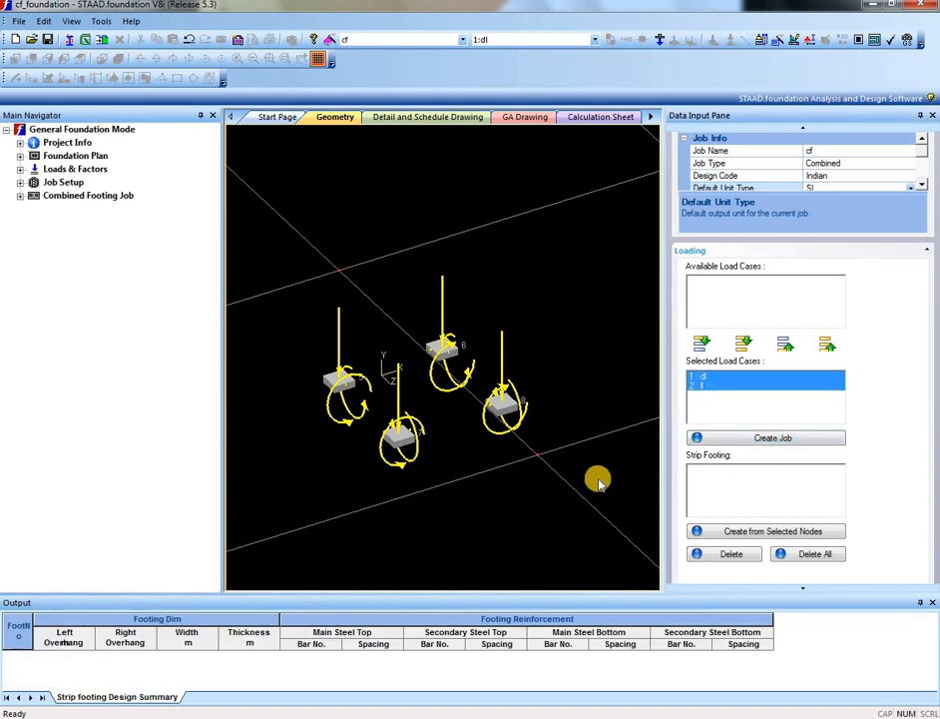
Step: Create two combined strip footings, one joining supports 5 and 6 and one joining supports 6 and 8
left_click(331, 382)
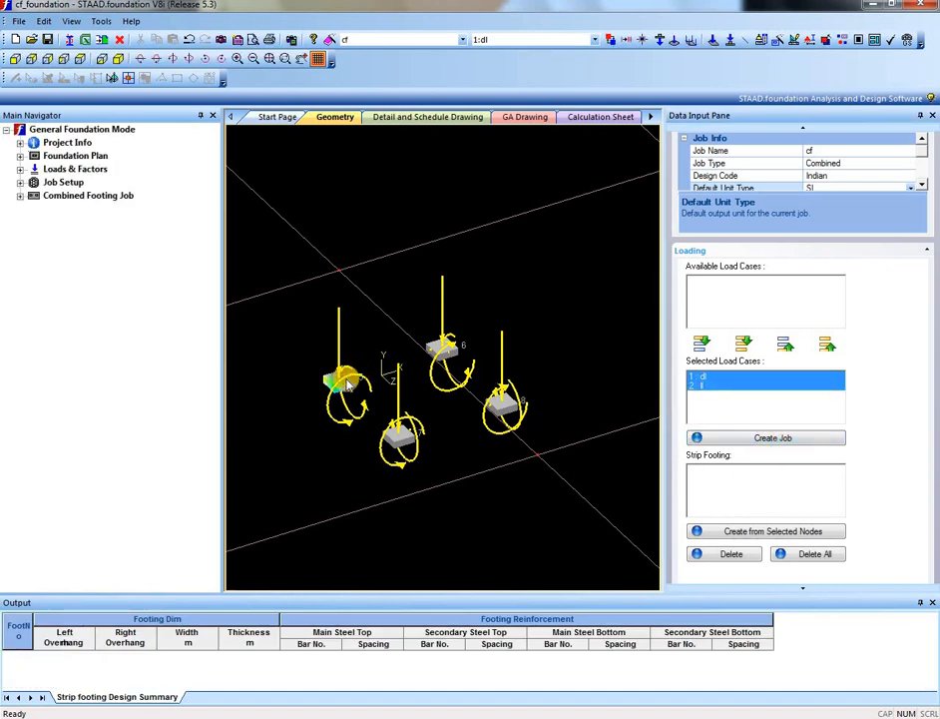
left_click(451, 343, "ctrl")
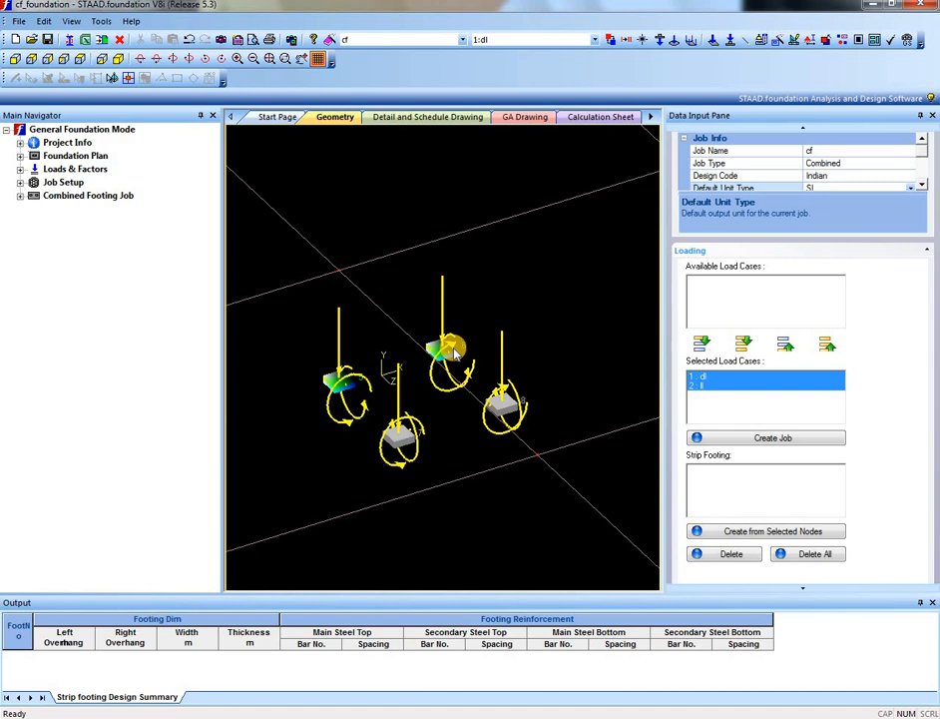
left_click(761, 536)
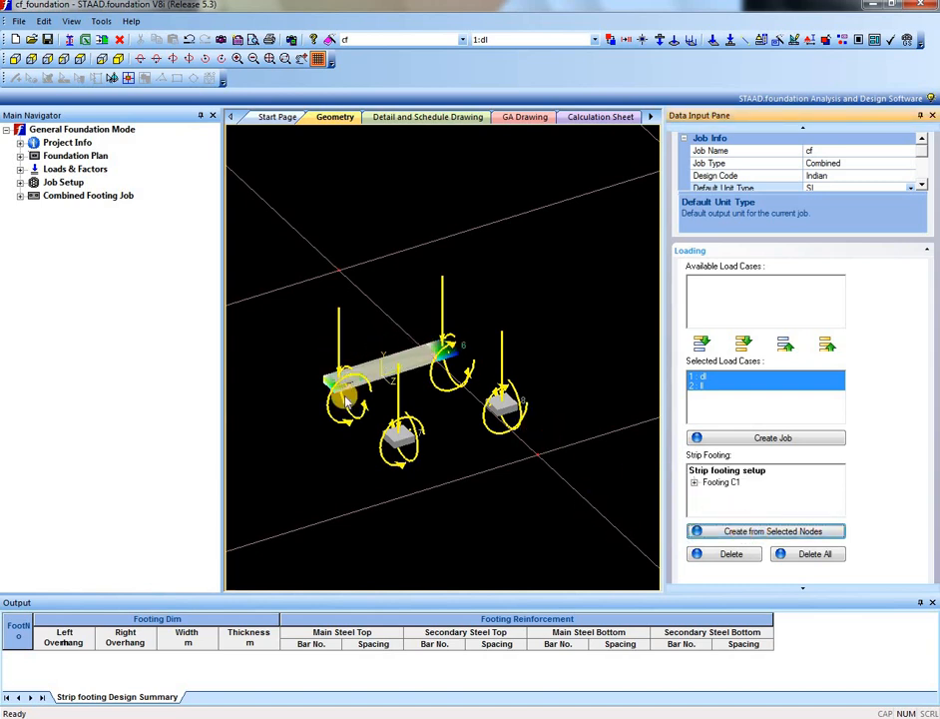
left_click(464, 337)
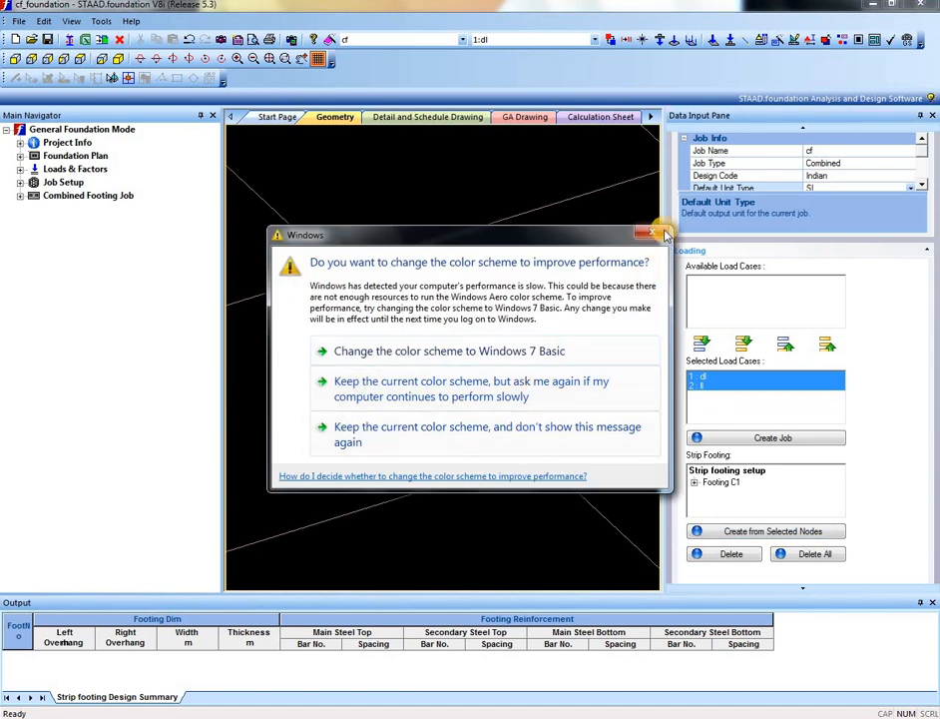
left_click(663, 233)
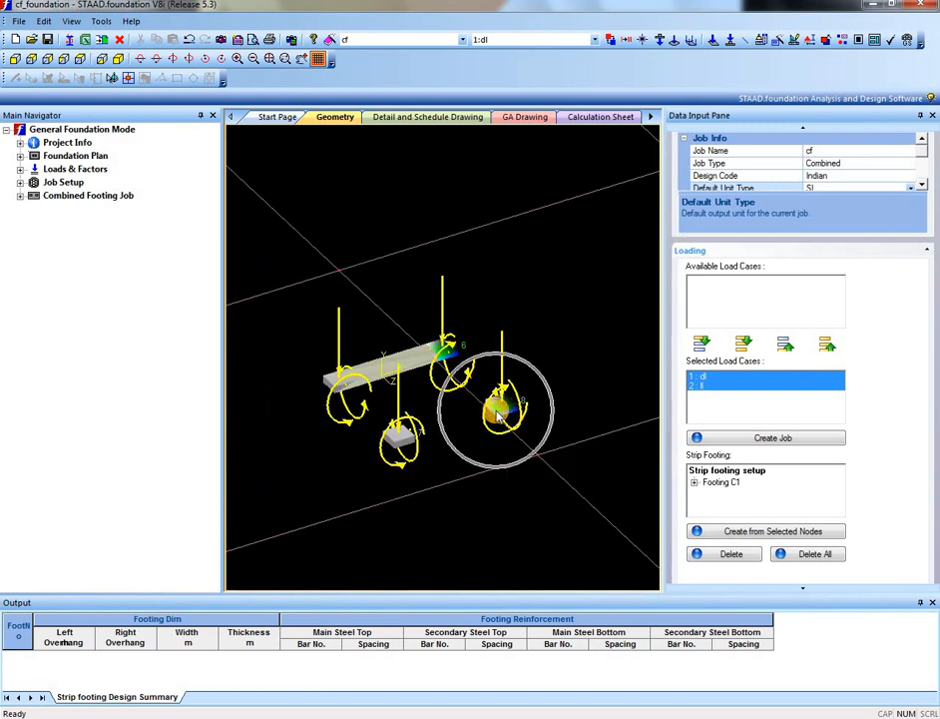
left_click(732, 536)
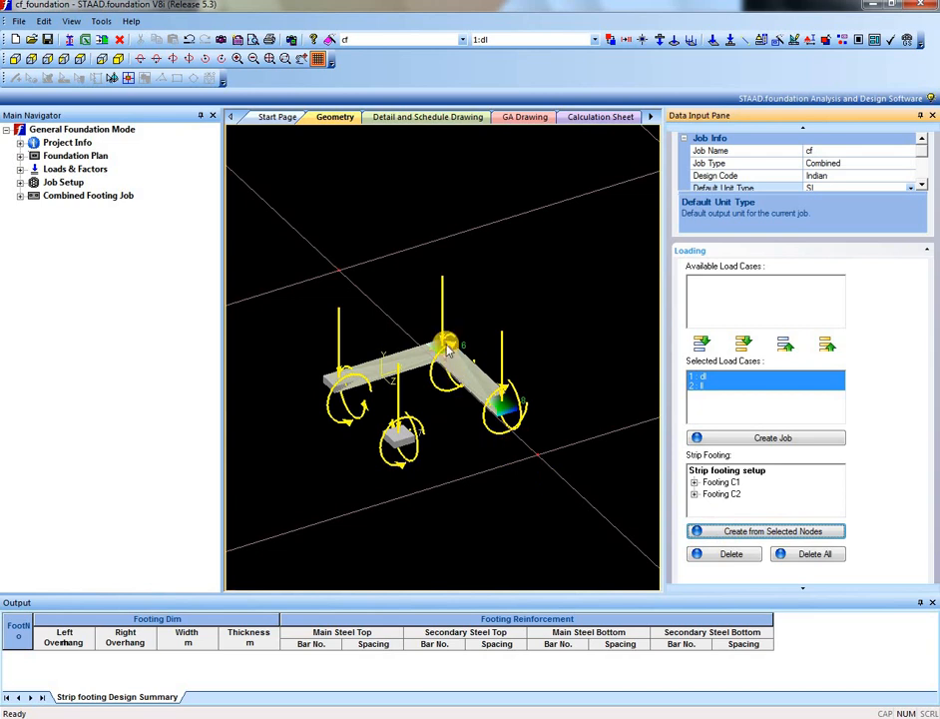
Step: Create two more strip footings, joining supports 8 and 7 and supports 5 and 7, to close the footing rectangle
left_click(498, 411)
left_click(401, 442)
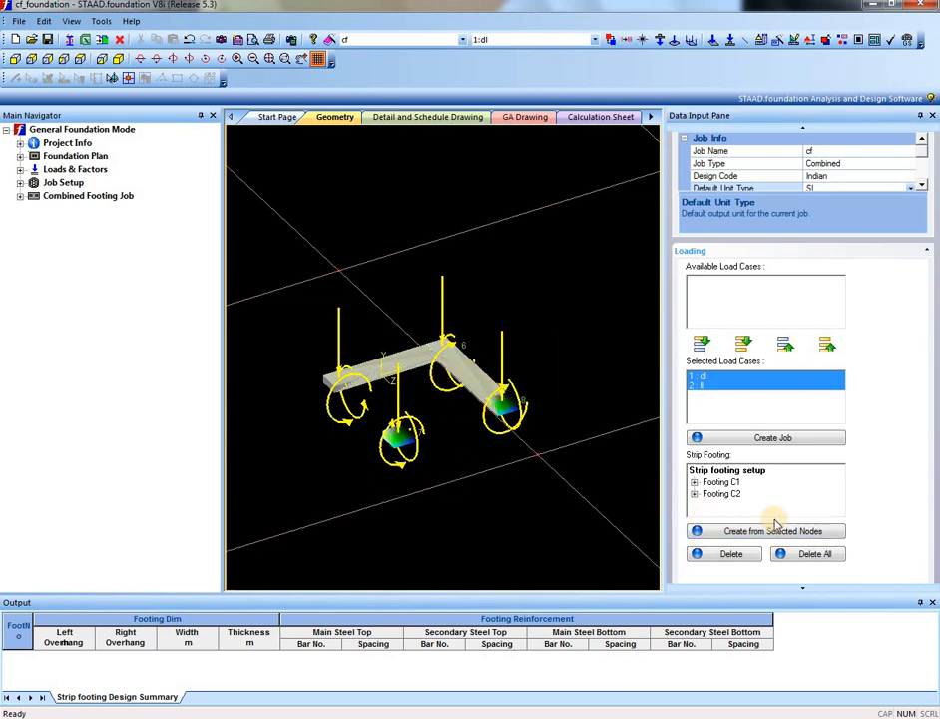
left_click(816, 534)
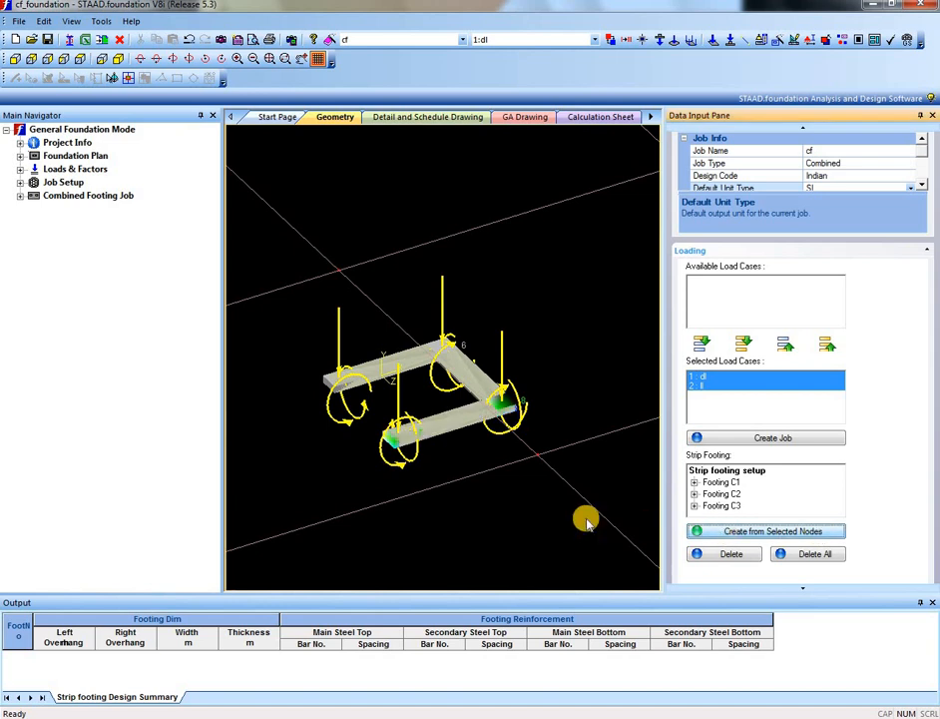
left_click(345, 382)
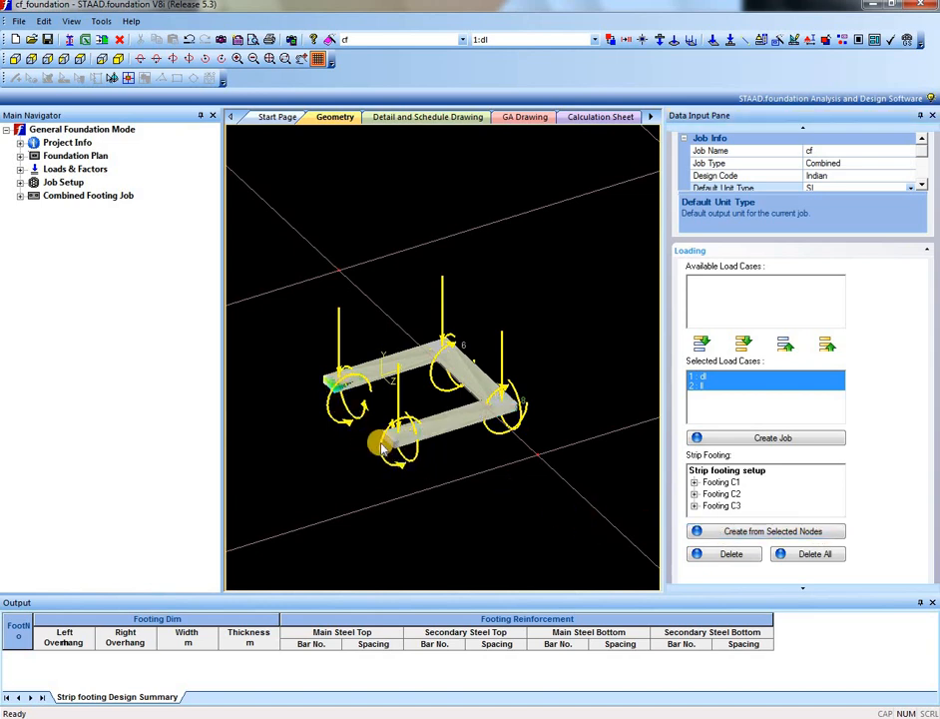
left_click(401, 442)
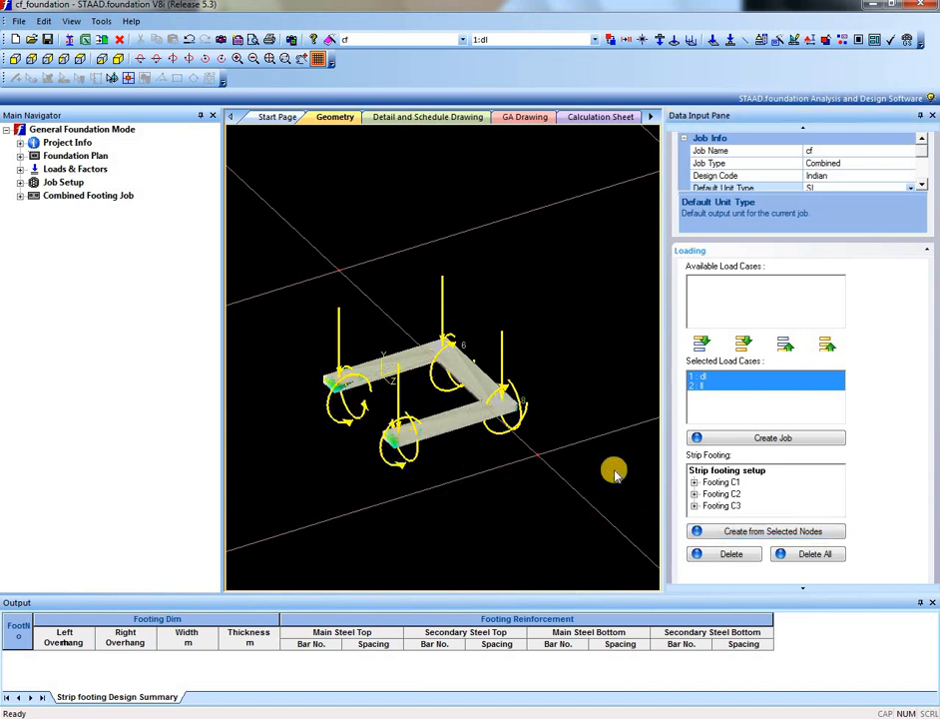
left_click(793, 534)
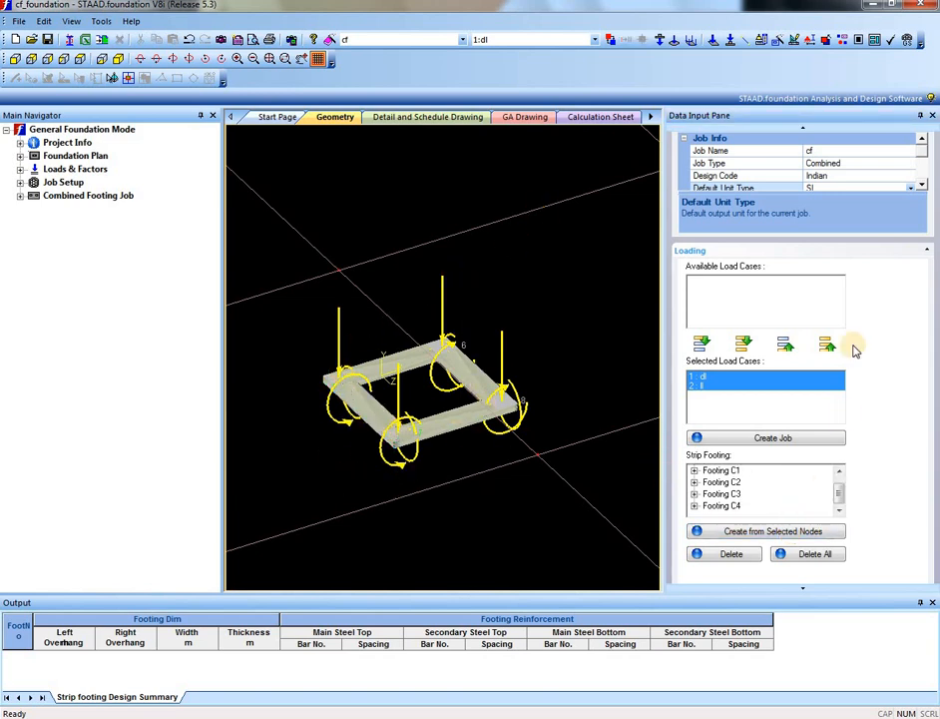
scroll(853, 349, "down", 2)
scroll(565, 368, "up", 1)
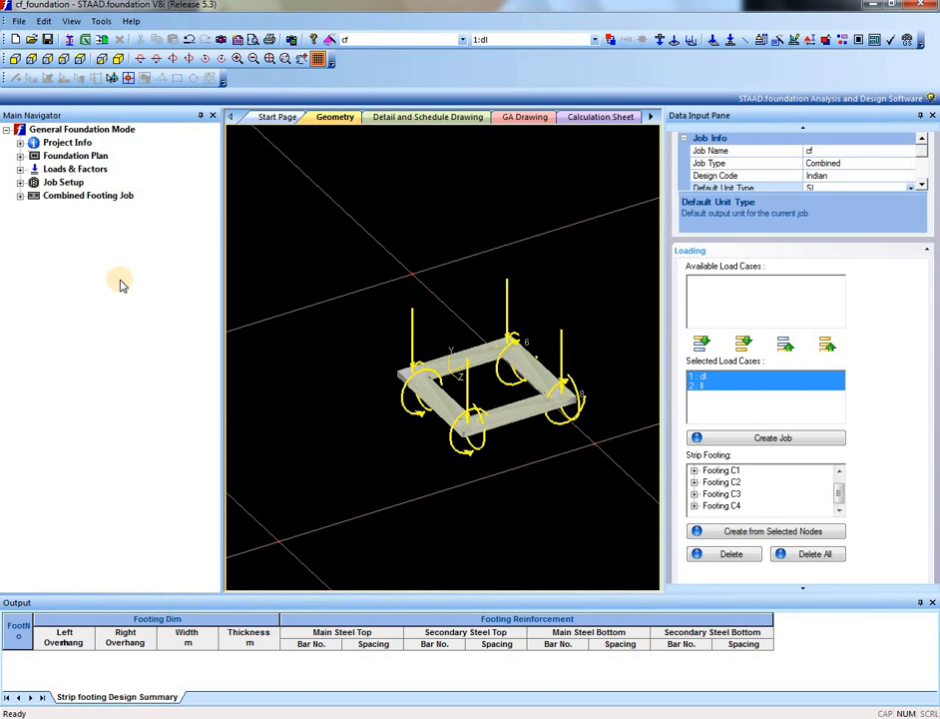
Step: Generate the service load combinations from the INDIAN load combination table, numbered from 101
left_click(20, 197)
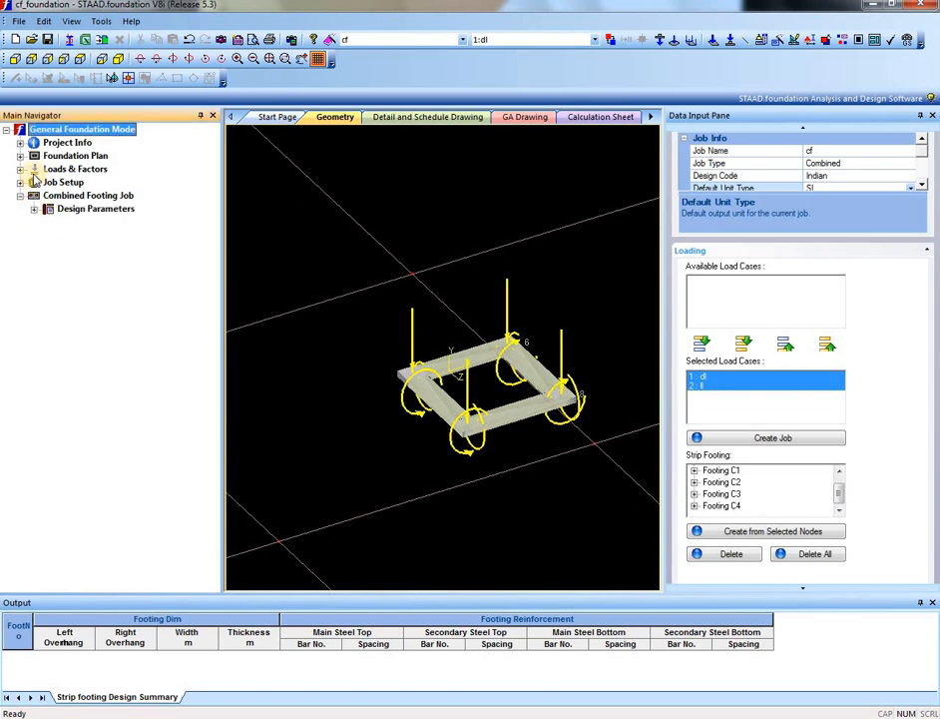
left_click(20, 170)
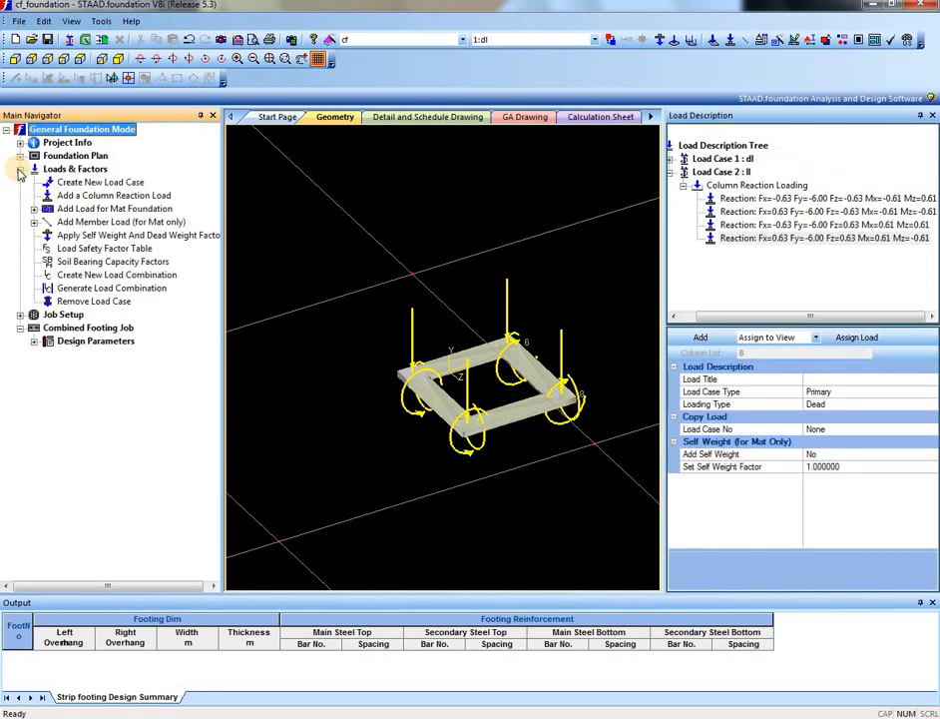
left_click(98, 292)
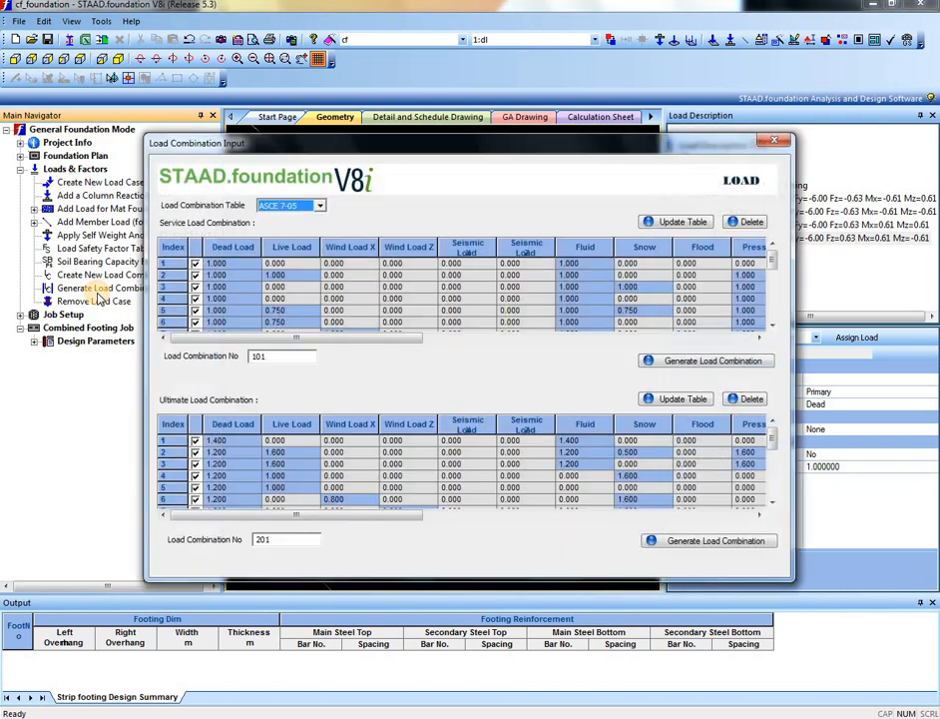
left_click(319, 207)
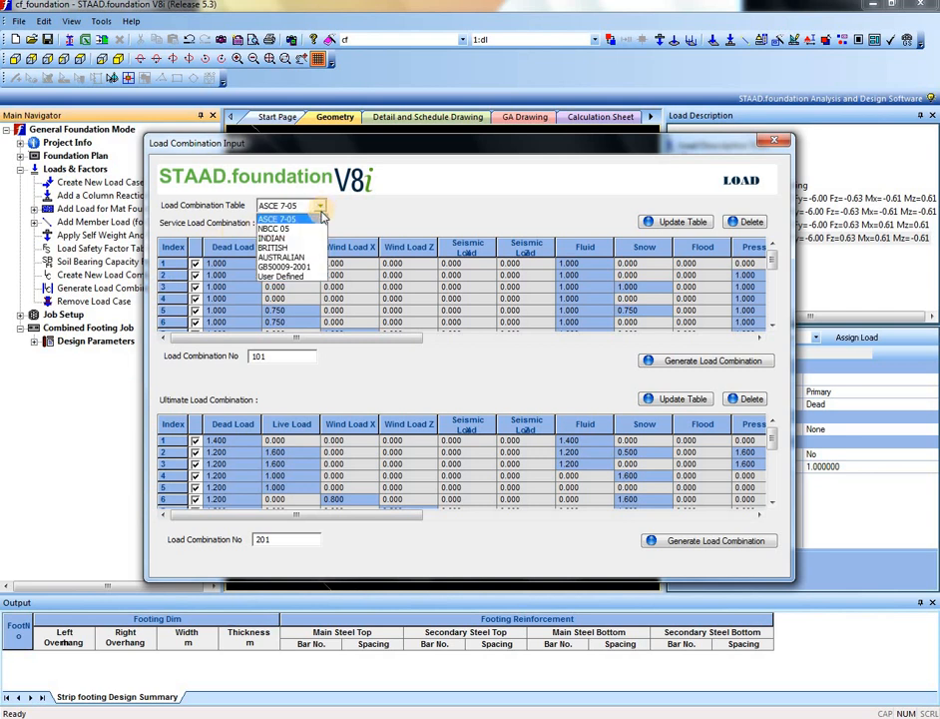
left_click(295, 238)
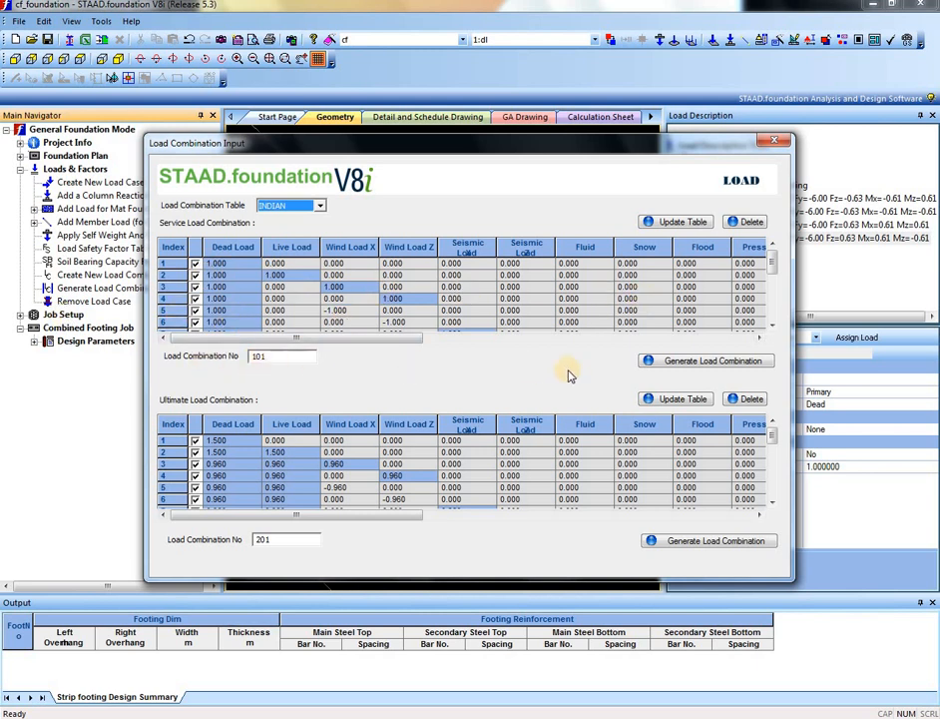
left_click(724, 363)
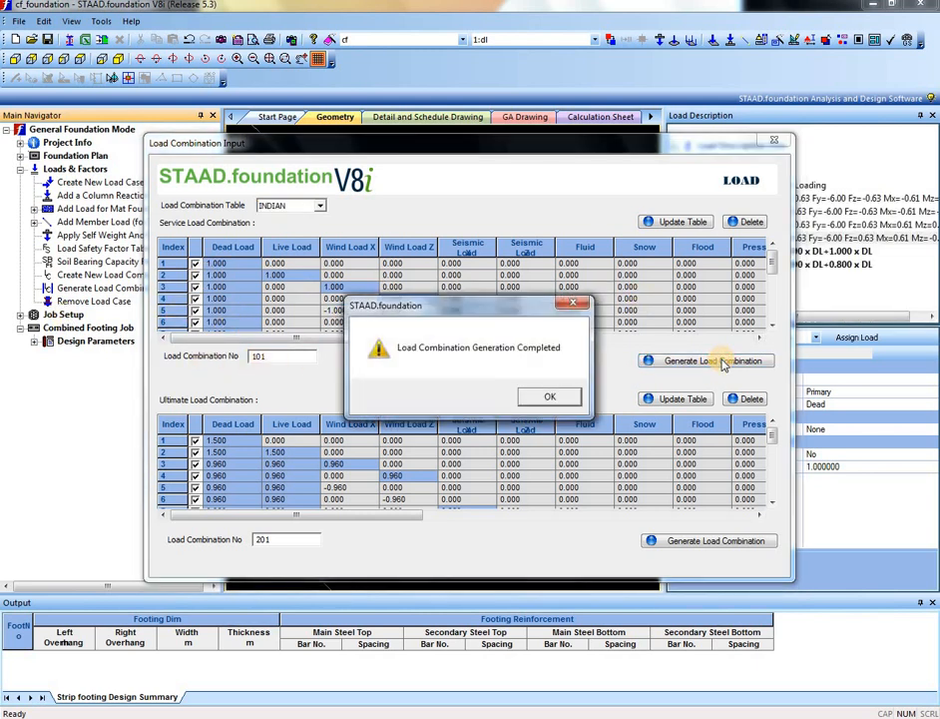
left_click(551, 395)
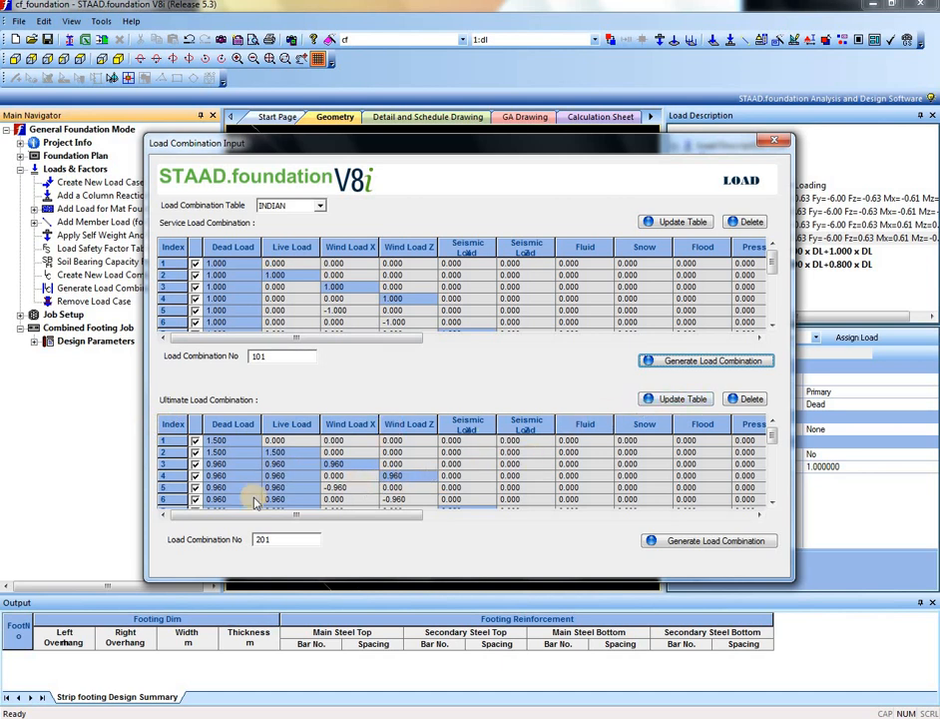
Step: Generate the ultimate load combinations from the Indian table, numbered from 201, and check the resulting load list
left_click(747, 549)
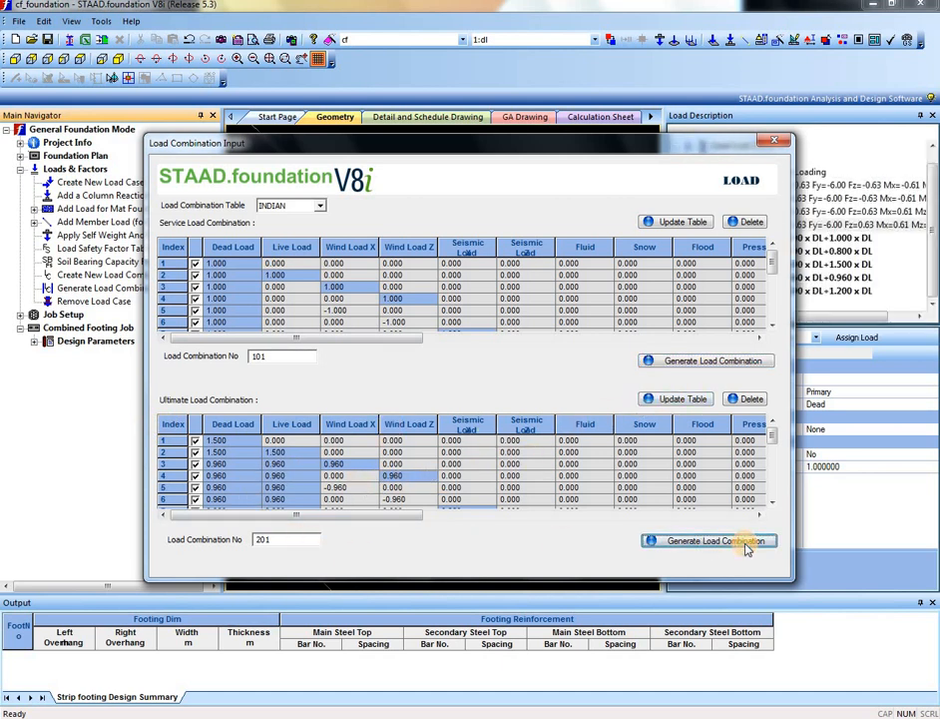
left_click(548, 398)
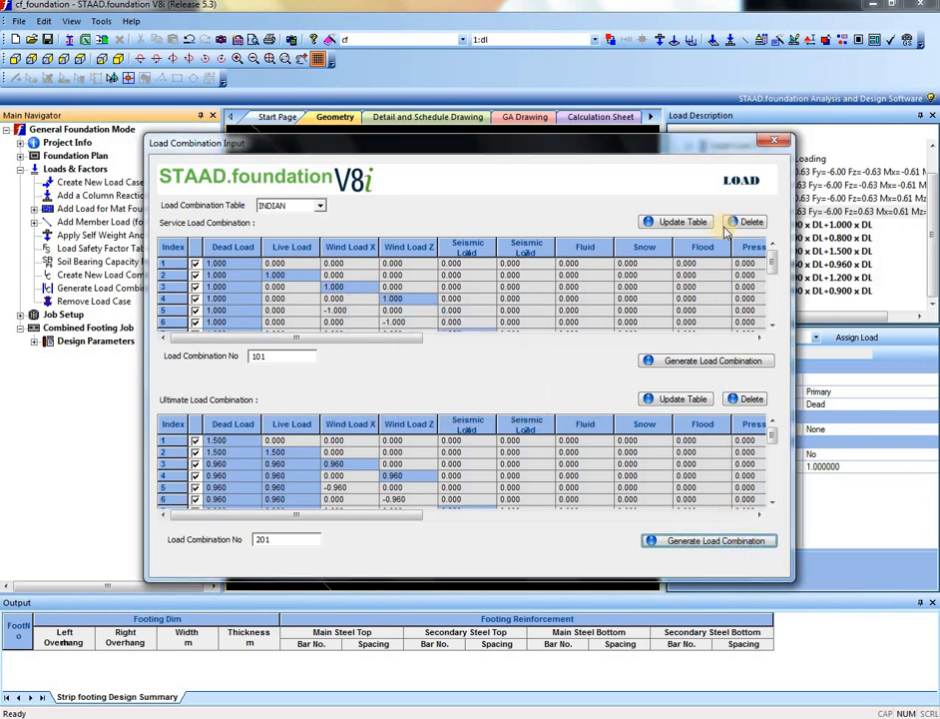
left_click(778, 142)
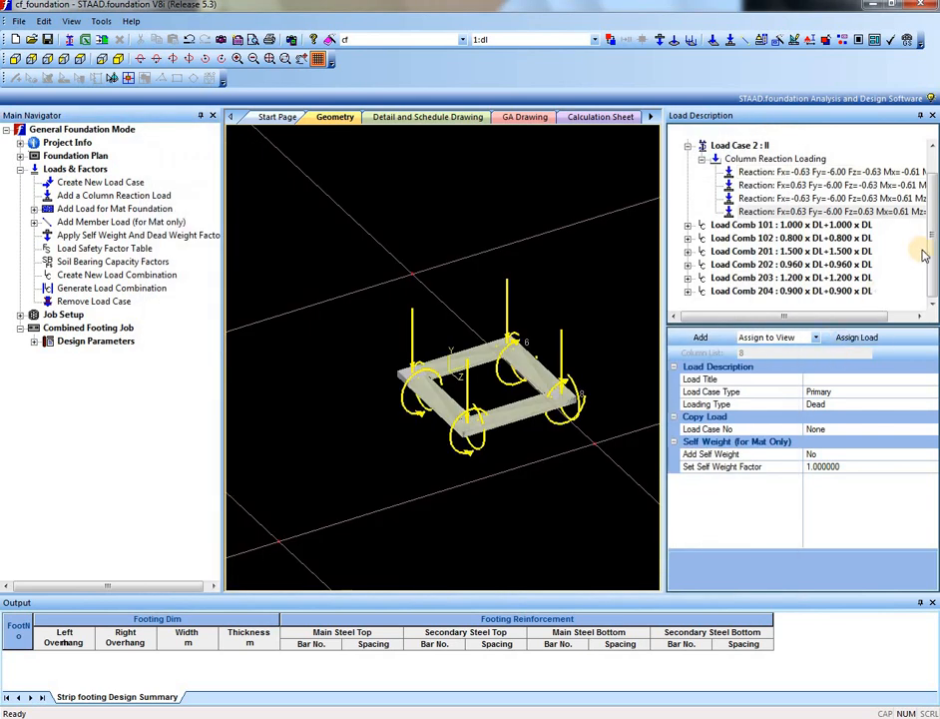
left_click_drag(932, 262, 908, 174)
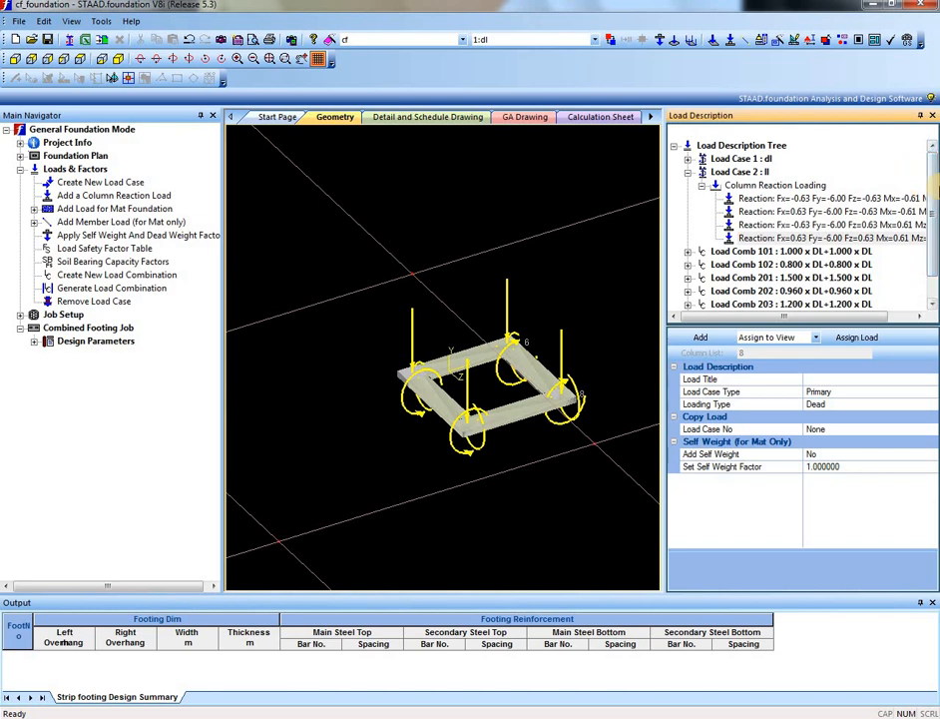
scroll(935, 304, "down", 1)
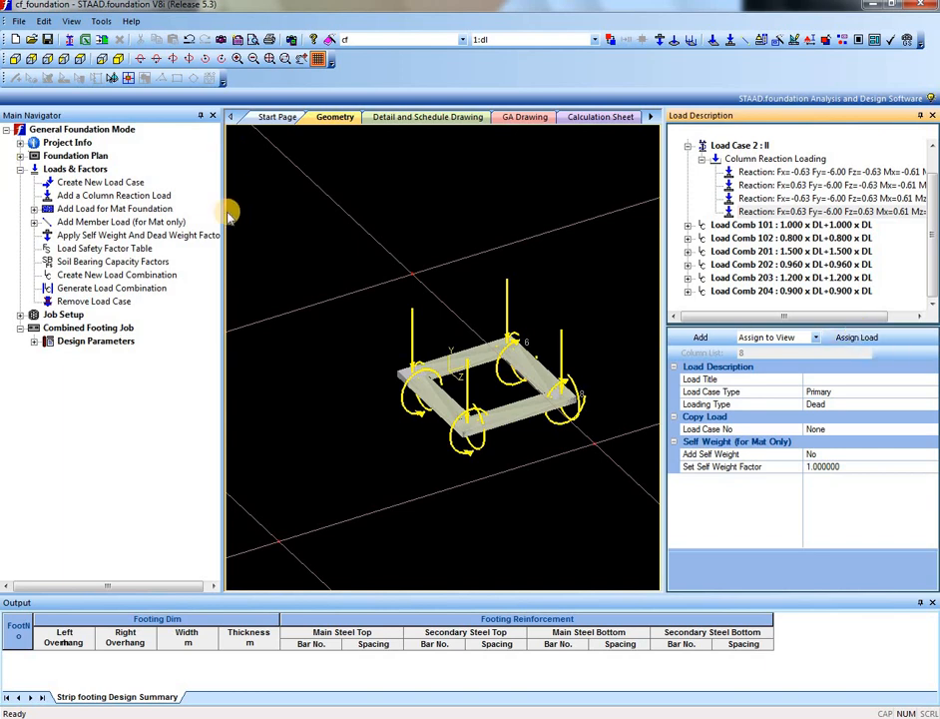
Step: Look through the combined footing's concrete, cover, soil and geometry parameters, keep the default values, and run the design
left_click(34, 341)
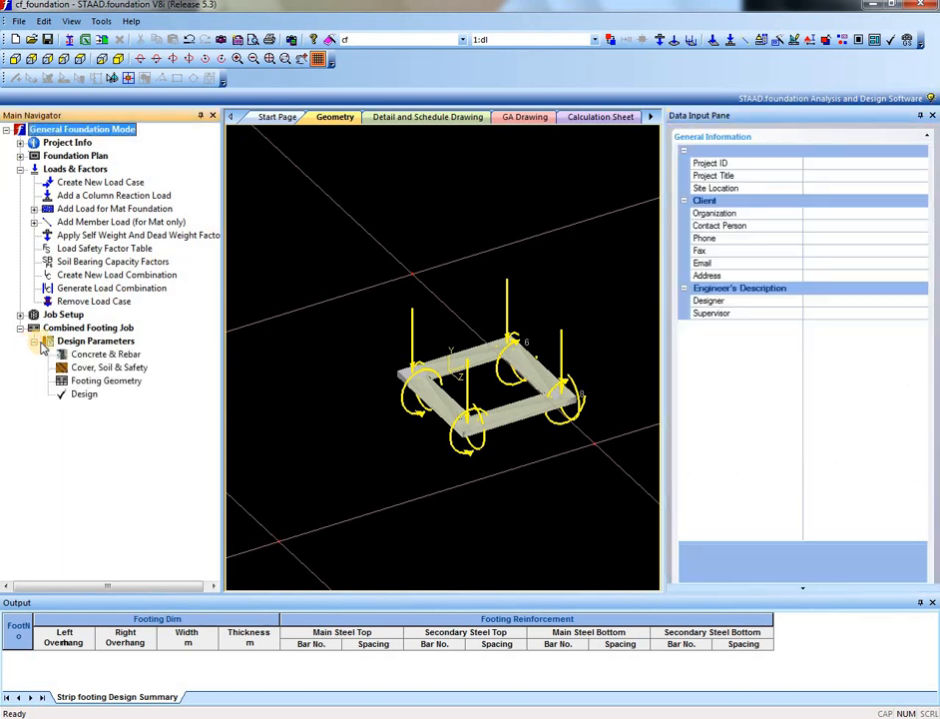
left_click(103, 355)
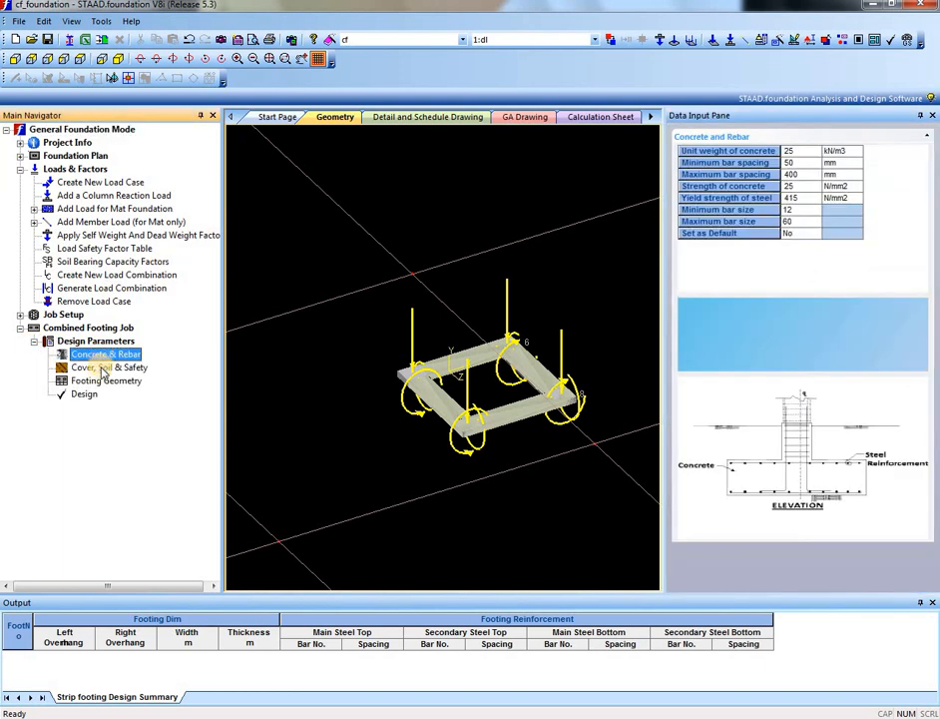
left_click(103, 368)
left_click(106, 382)
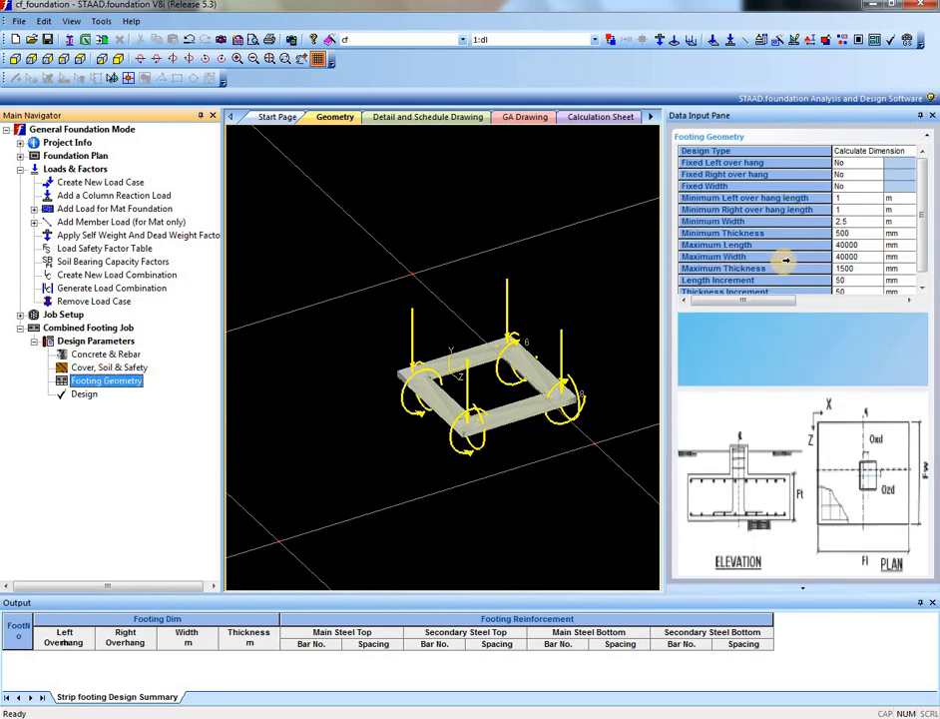
left_click(88, 395)
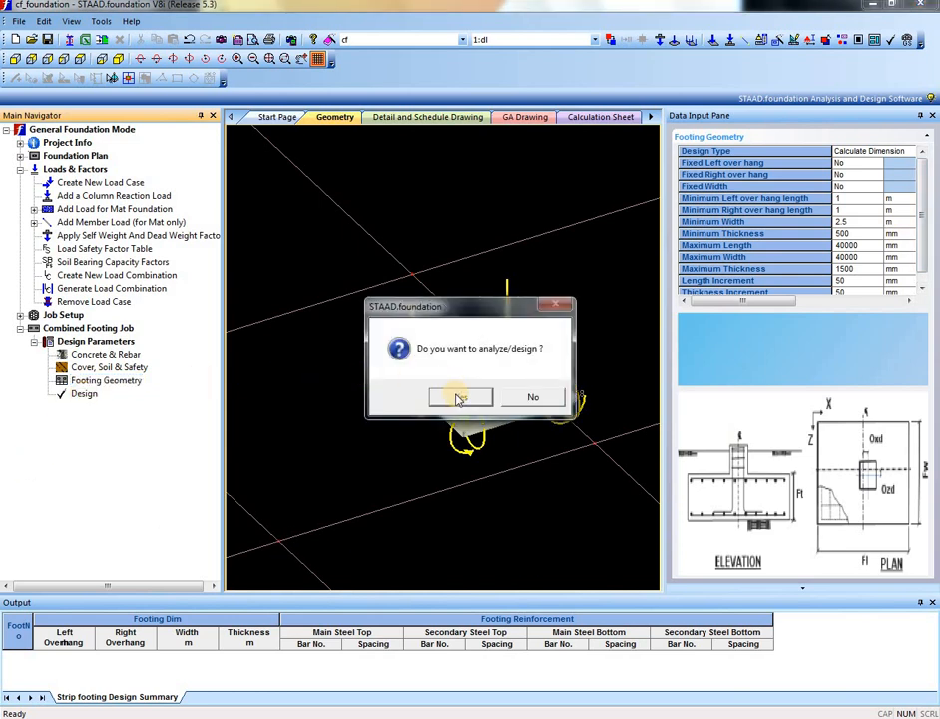
left_click(459, 398)
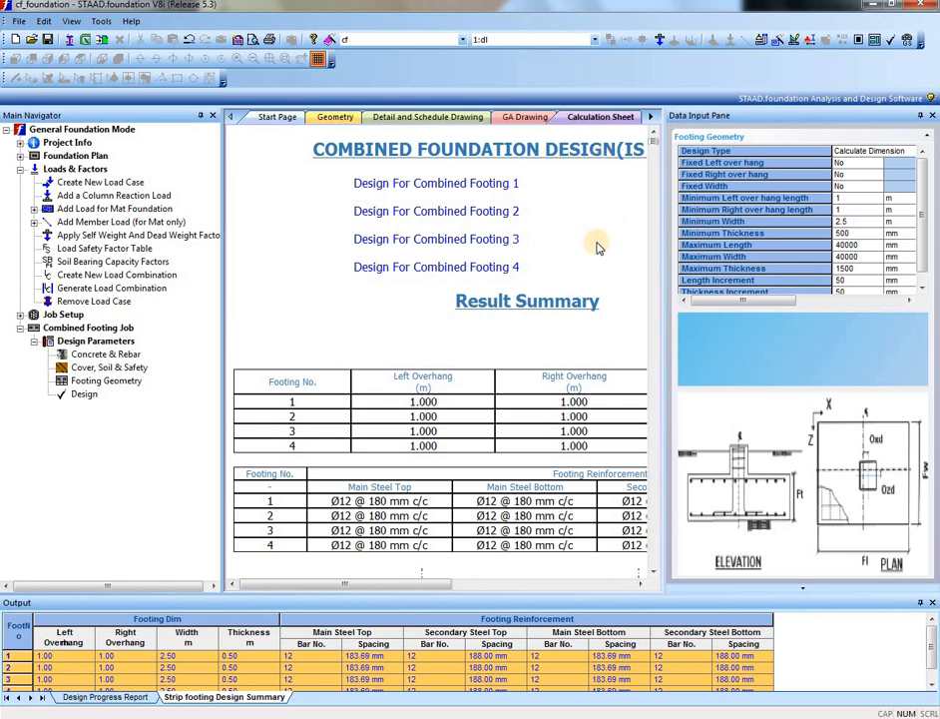
Step: Review the result summary in the calculation sheet and open the detail drawing of footing C1
left_click_drag(379, 587, 489, 587)
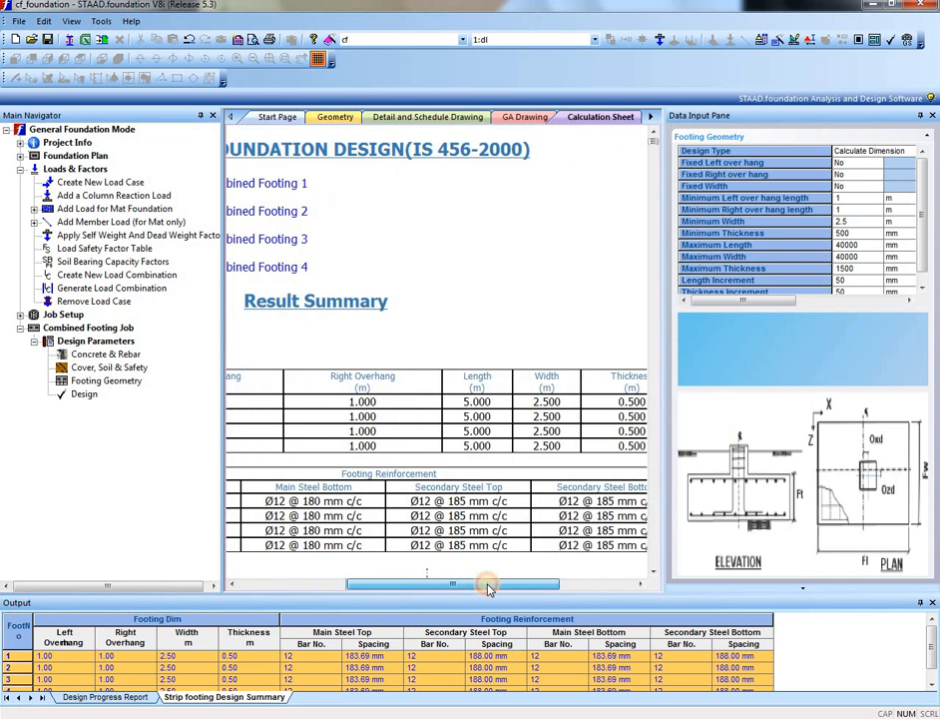
left_click_drag(489, 589, 330, 567)
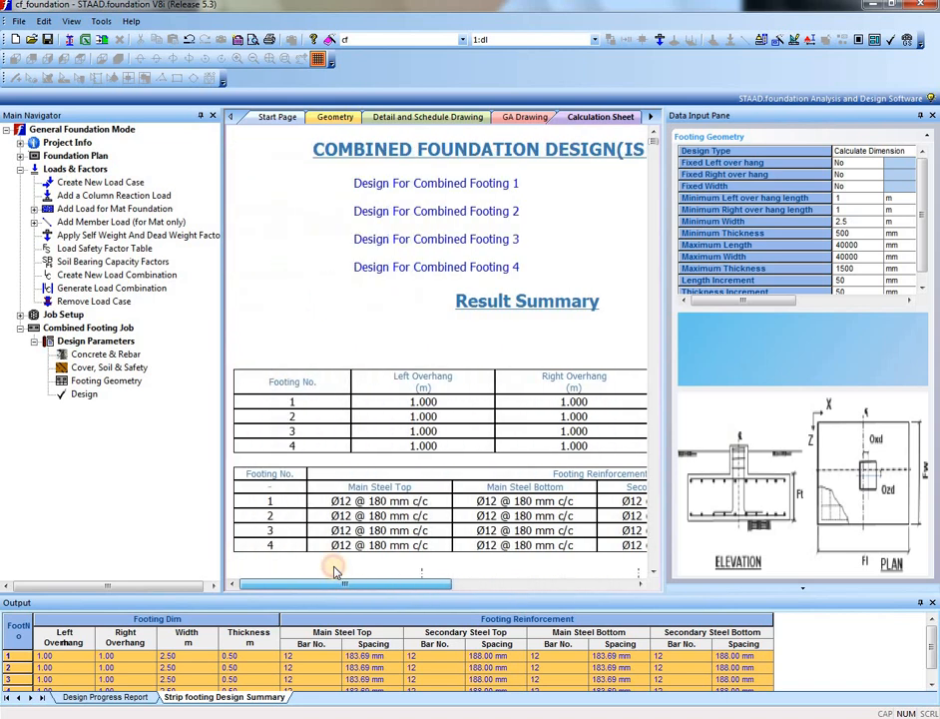
left_click(336, 117)
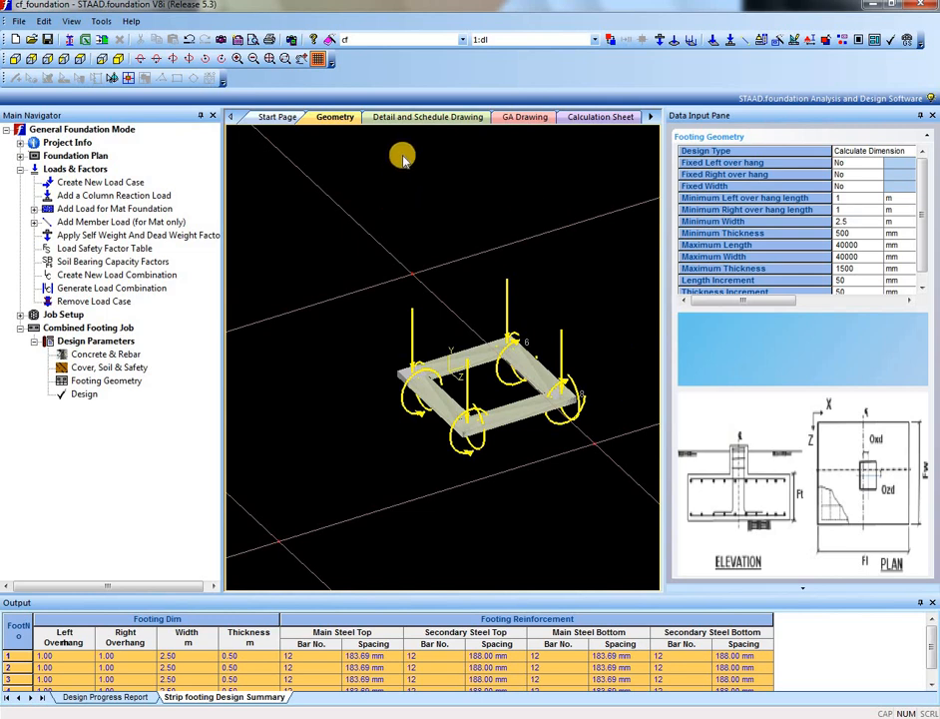
left_click(420, 118)
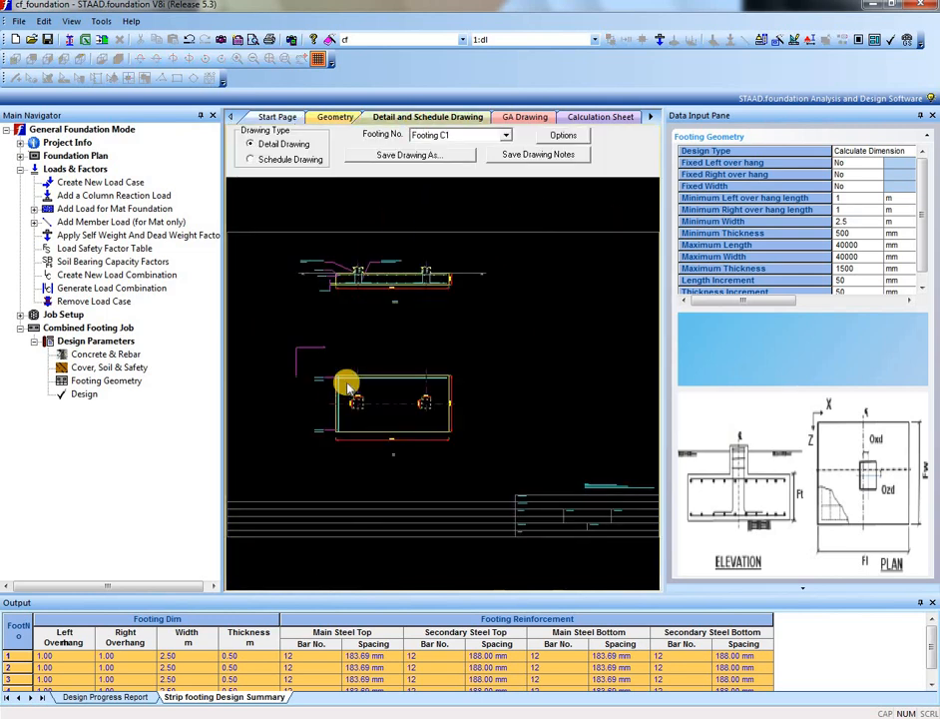
Step: Examine the column dimensions, bottom reinforcement labels and overall length in the plan view of footing C1's detail drawing
scroll(348, 384, "down", 3)
scroll(349, 387, "up", 10)
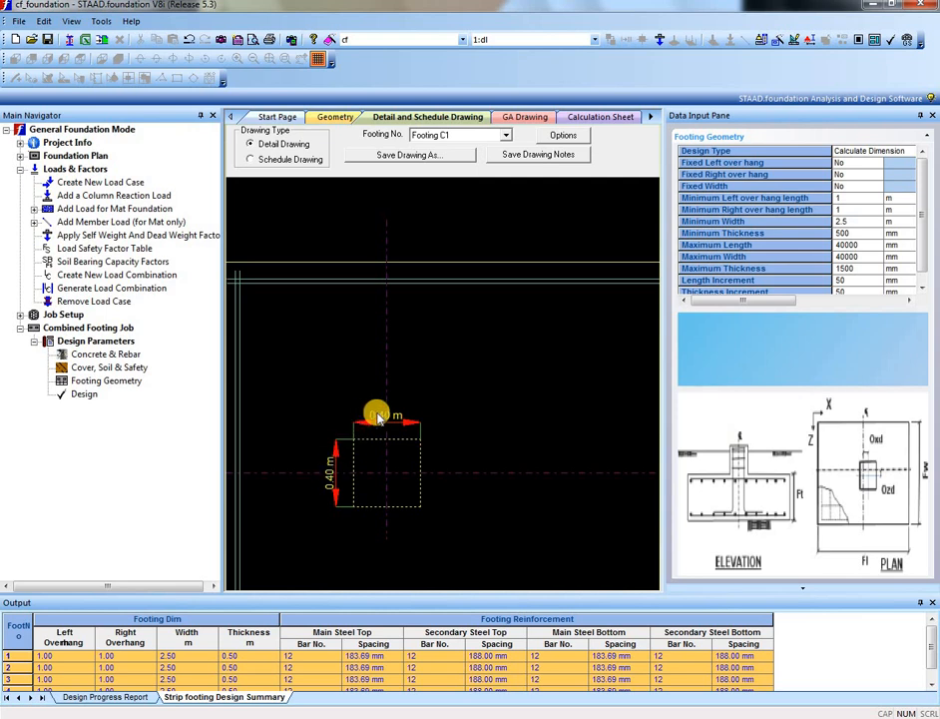
scroll(420, 417, "up", 3)
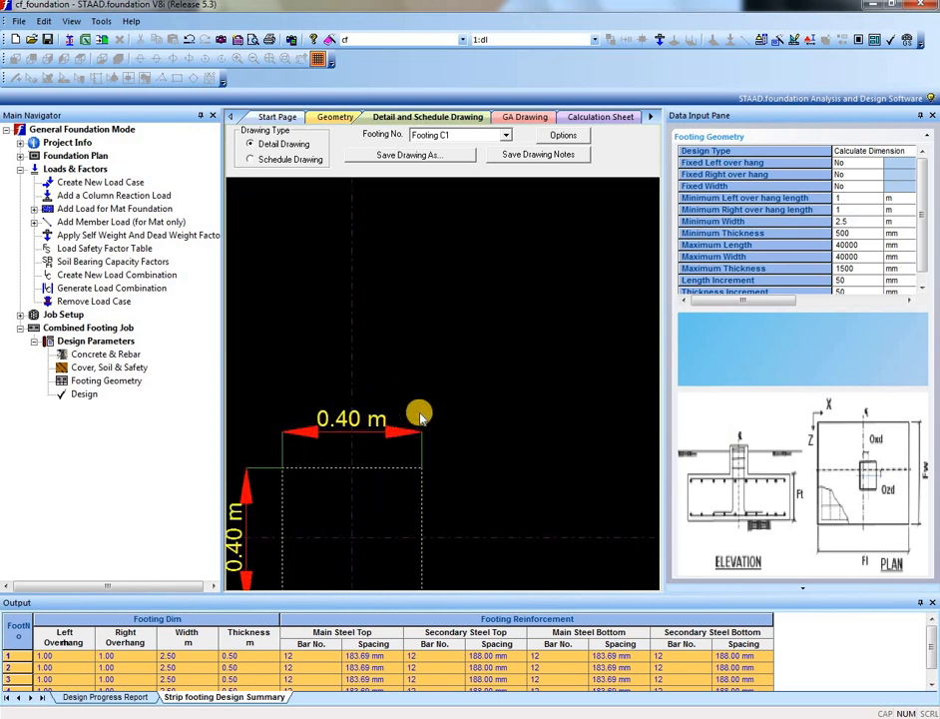
scroll(420, 417, "down", 8)
scroll(320, 489, "up", 5)
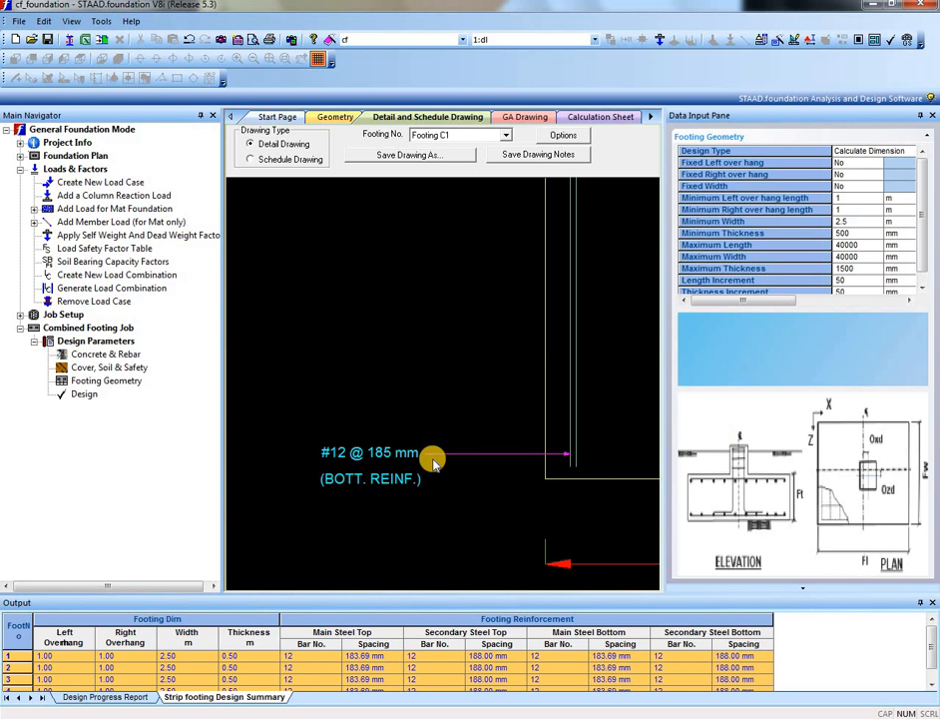
scroll(433, 454, "up", 2)
scroll(434, 445, "down", 5)
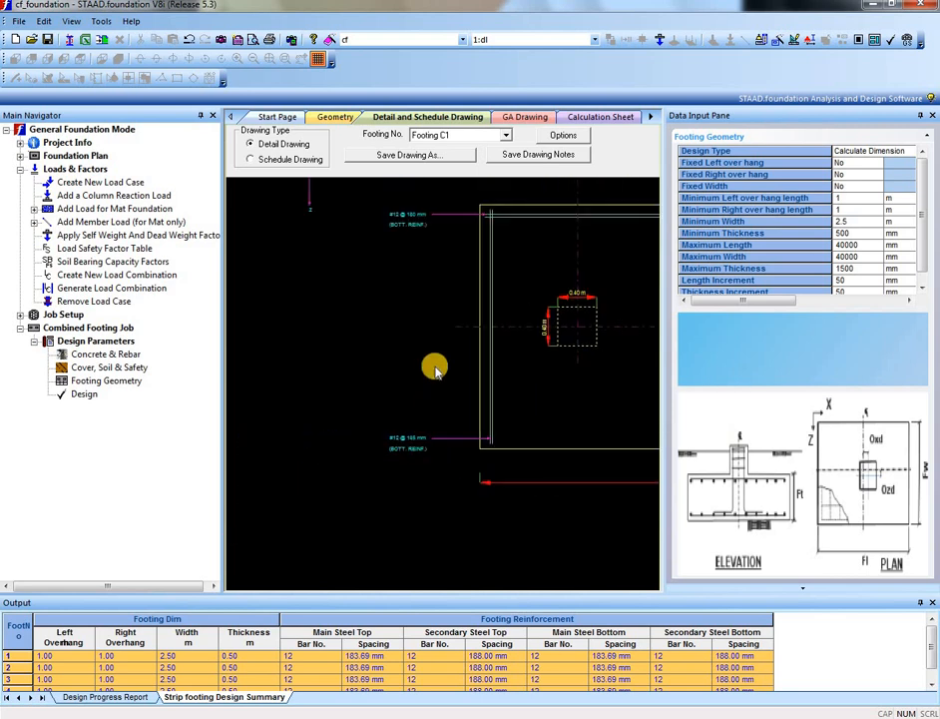
scroll(407, 204, "up", 4)
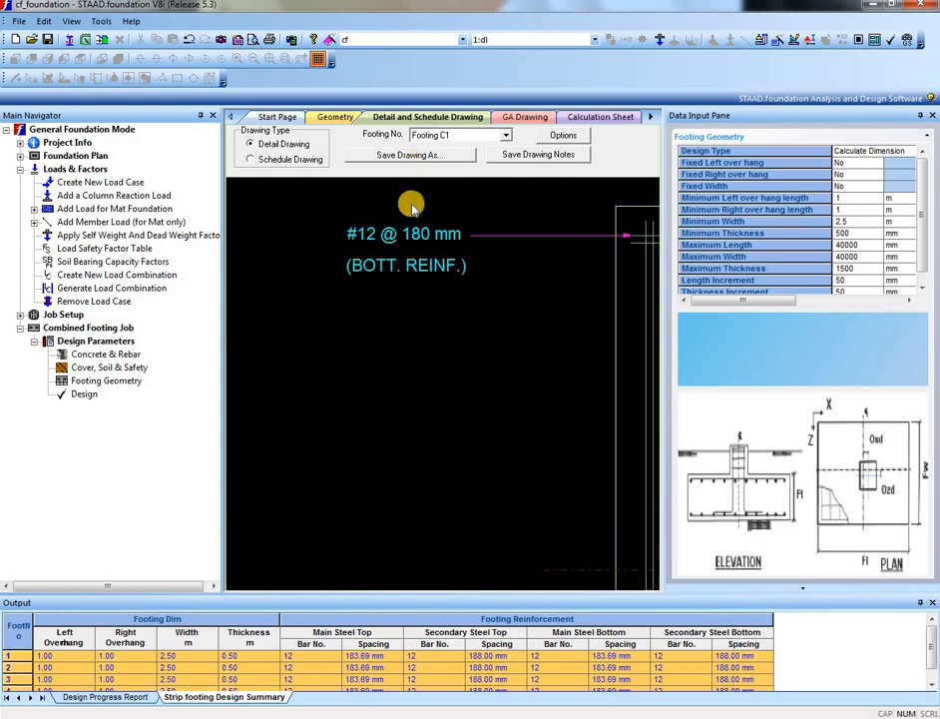
scroll(447, 218, "up", 1)
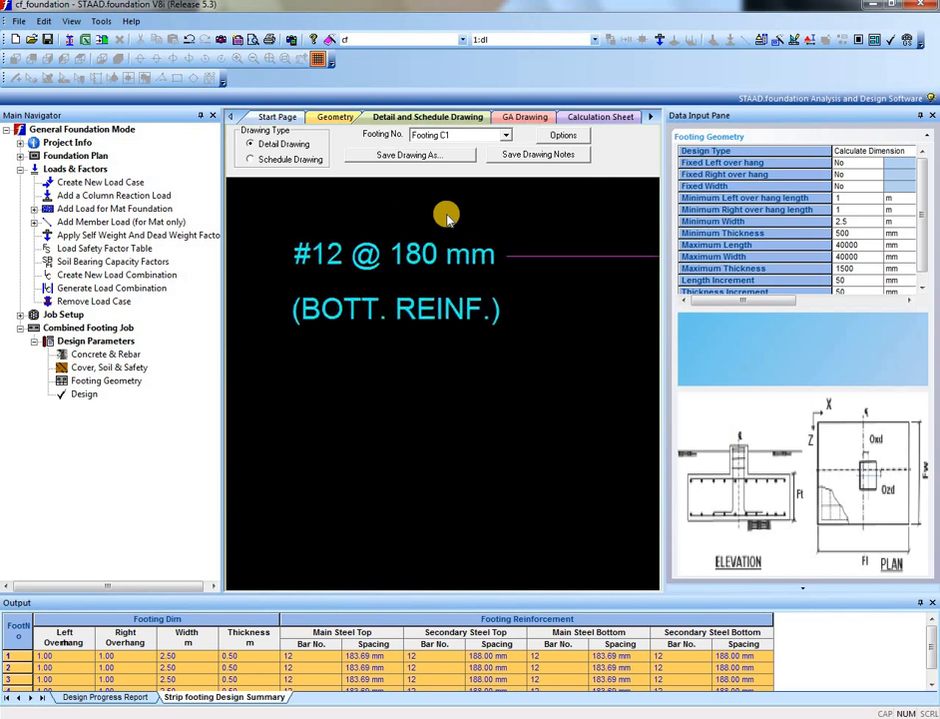
scroll(444, 215, "down", 3)
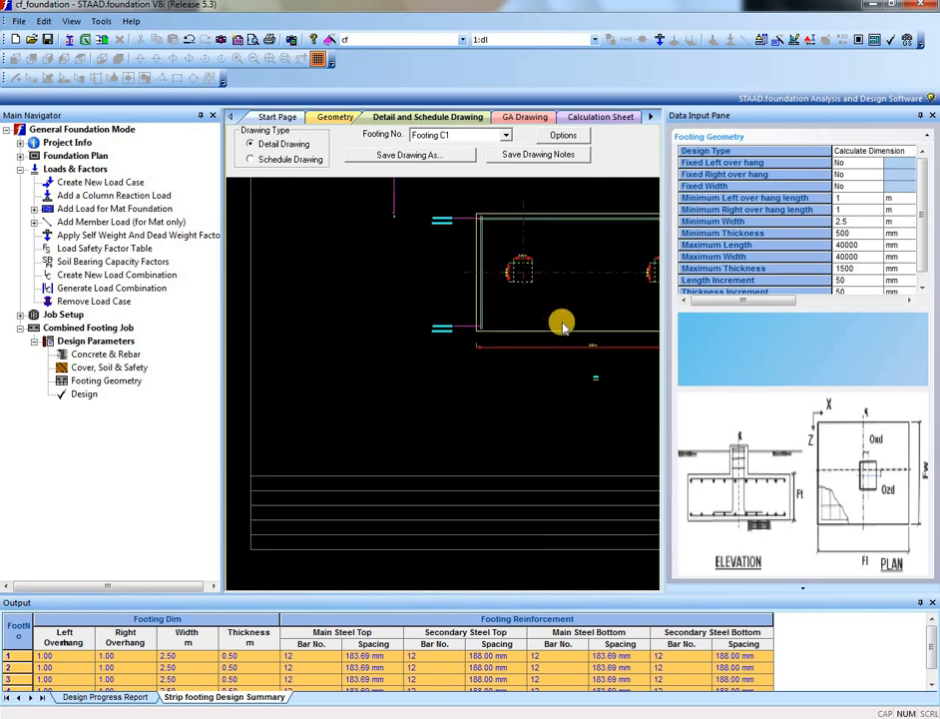
scroll(611, 343, "up", 3)
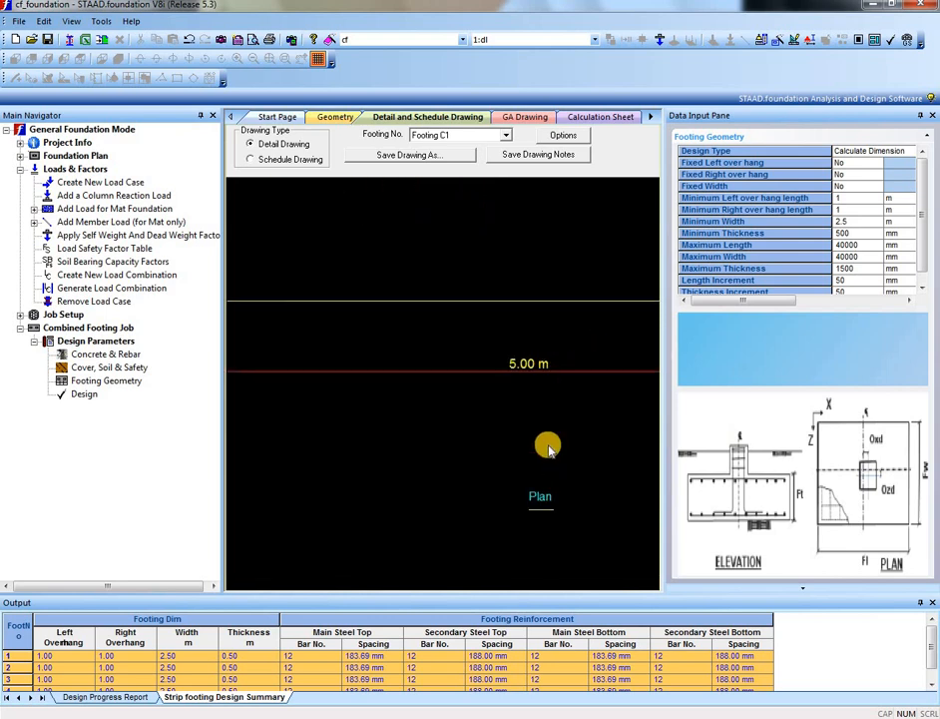
scroll(548, 445, "down", 3)
Step: Inspect the elevation of footing C1 with its columns and dowel notes, dismissing the Windows color scheme prompt
scroll(548, 443, "down", 3)
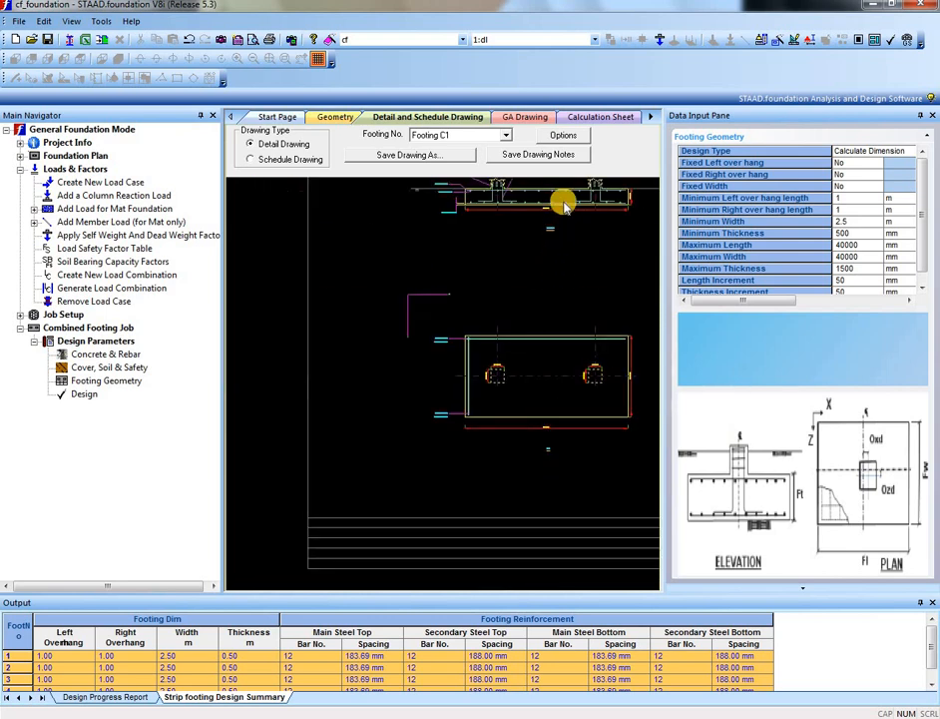
middle_click_drag(550, 249, 506, 385)
scroll(506, 384, "up", 6)
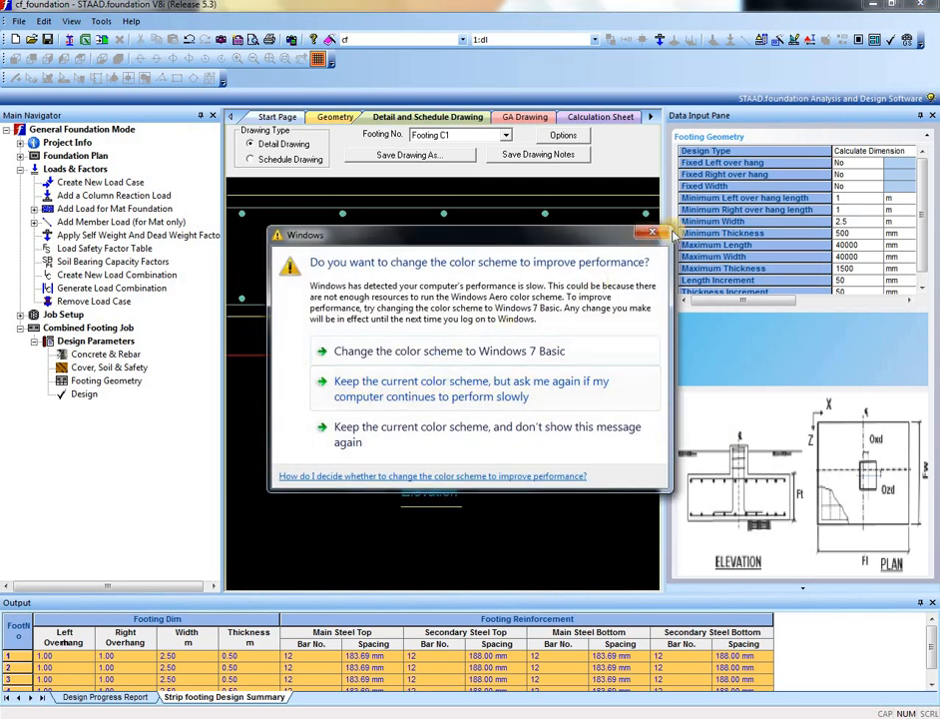
left_click(651, 233)
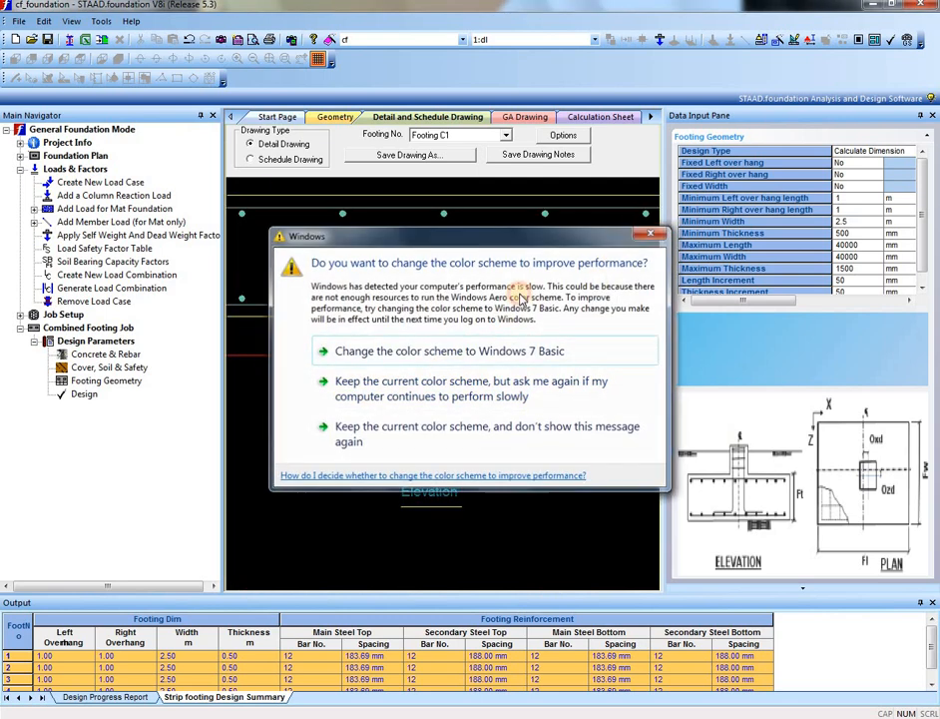
scroll(519, 294, "down", 3)
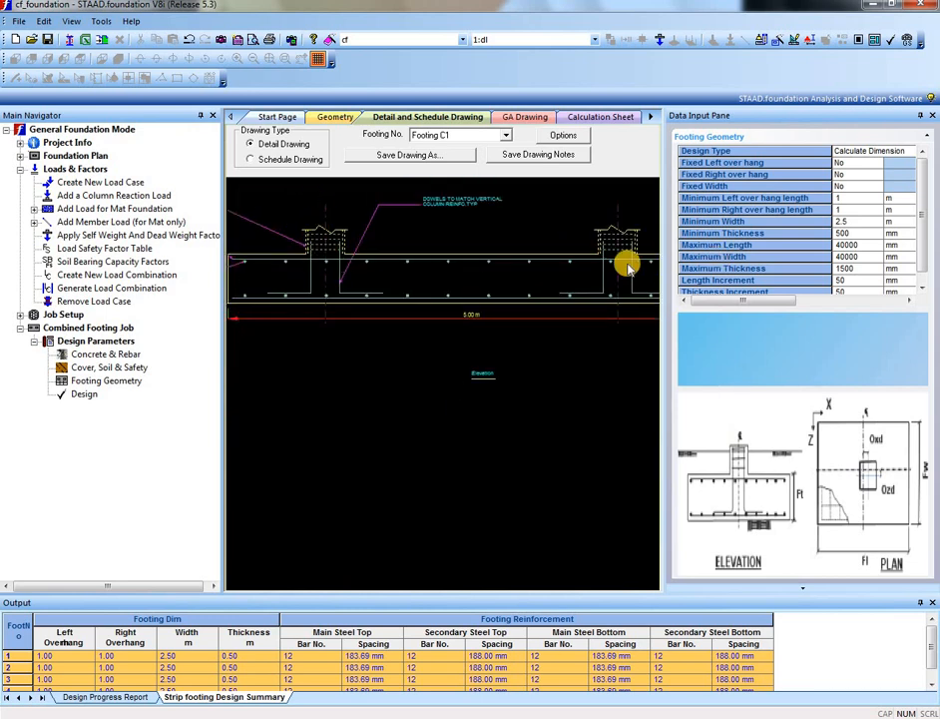
scroll(473, 202, "down", 3)
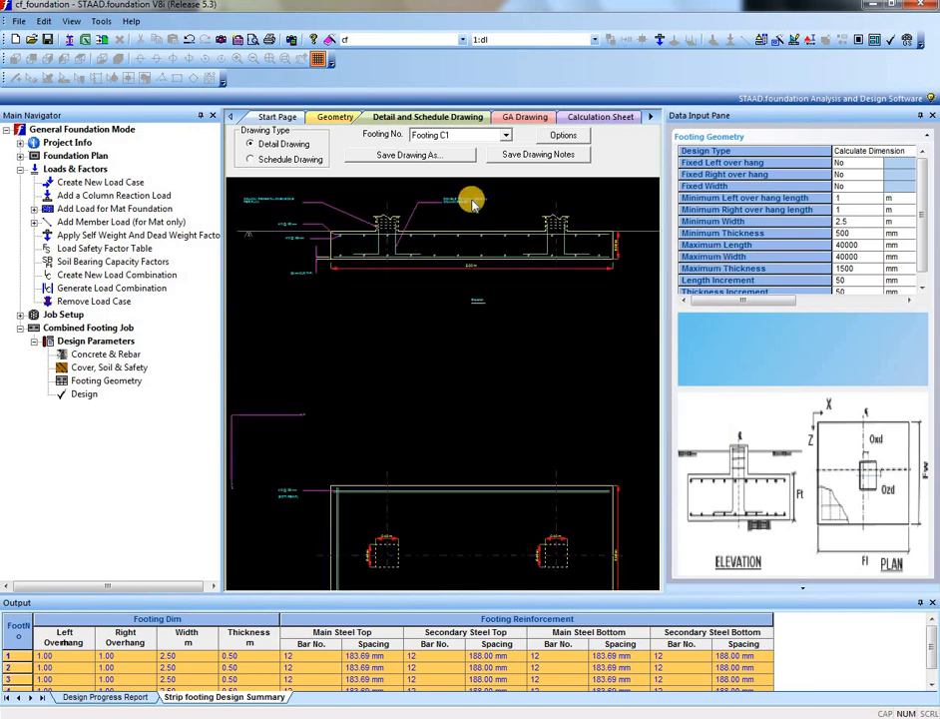
scroll(470, 202, "up", 2)
scroll(247, 296, "down", 4)
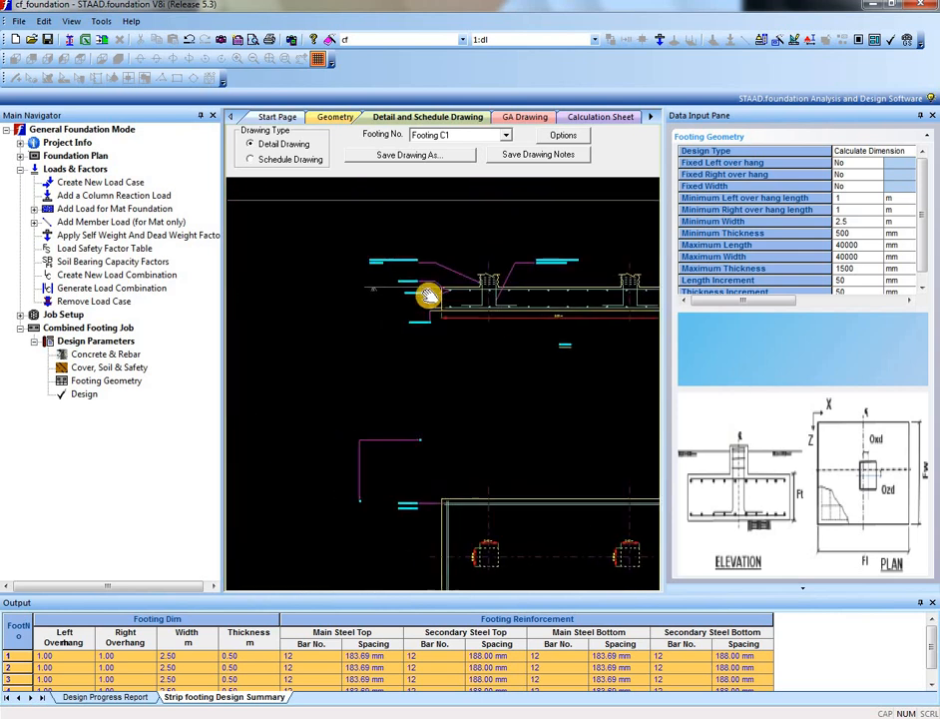
Step: Examine the reinforcement spacing and clear cover labels at the end of footing C1's elevation
scroll(406, 270, "up", 4)
scroll(405, 272, "up", 3)
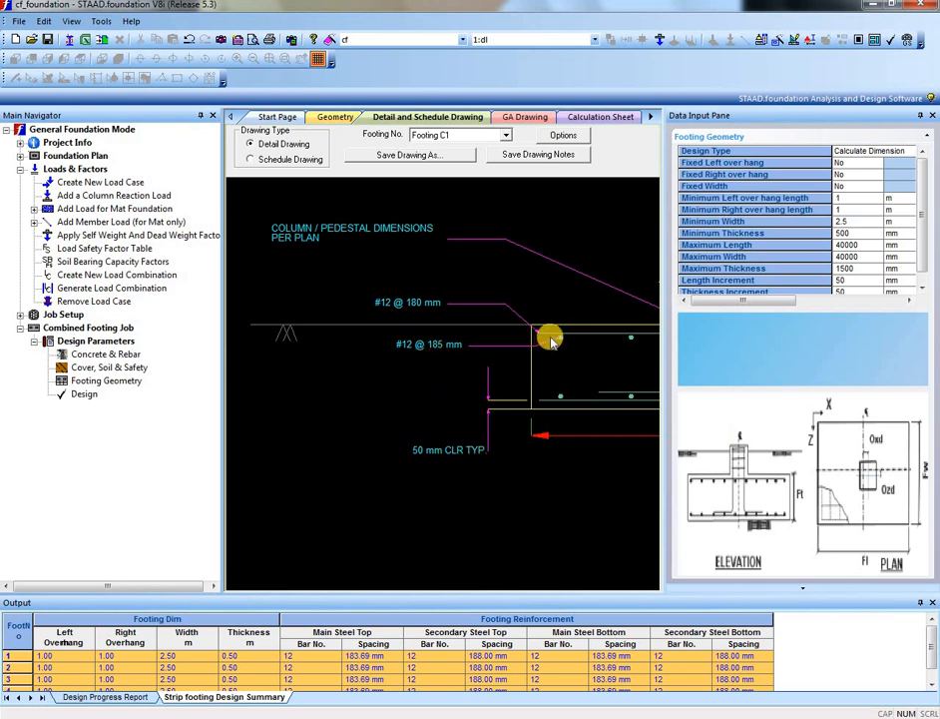
scroll(578, 340, "up", 2)
scroll(577, 339, "down", 5)
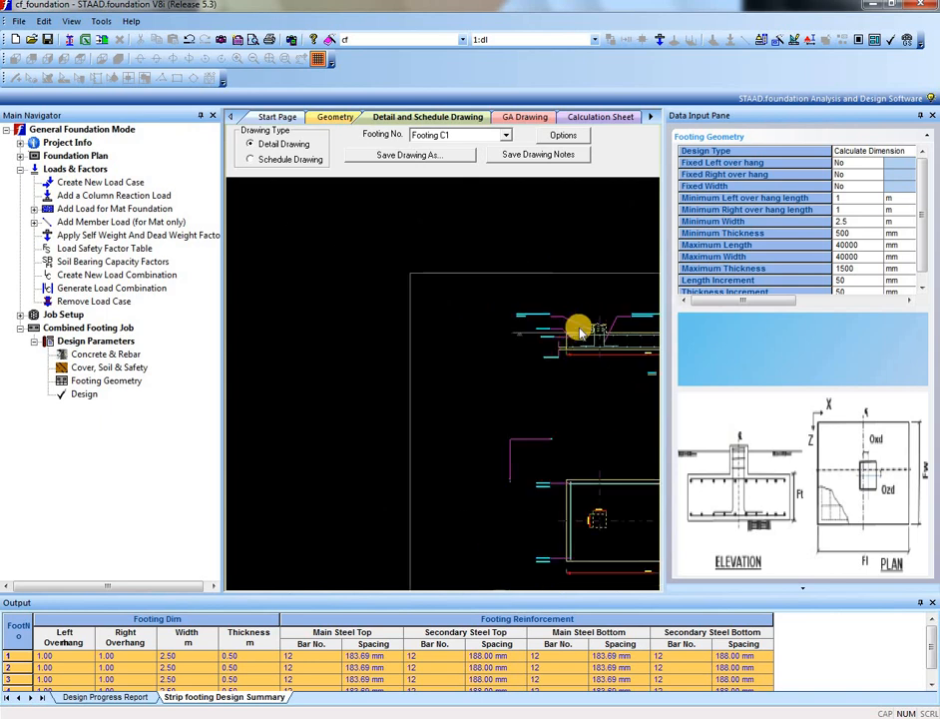
middle_click_drag(627, 312, 409, 316)
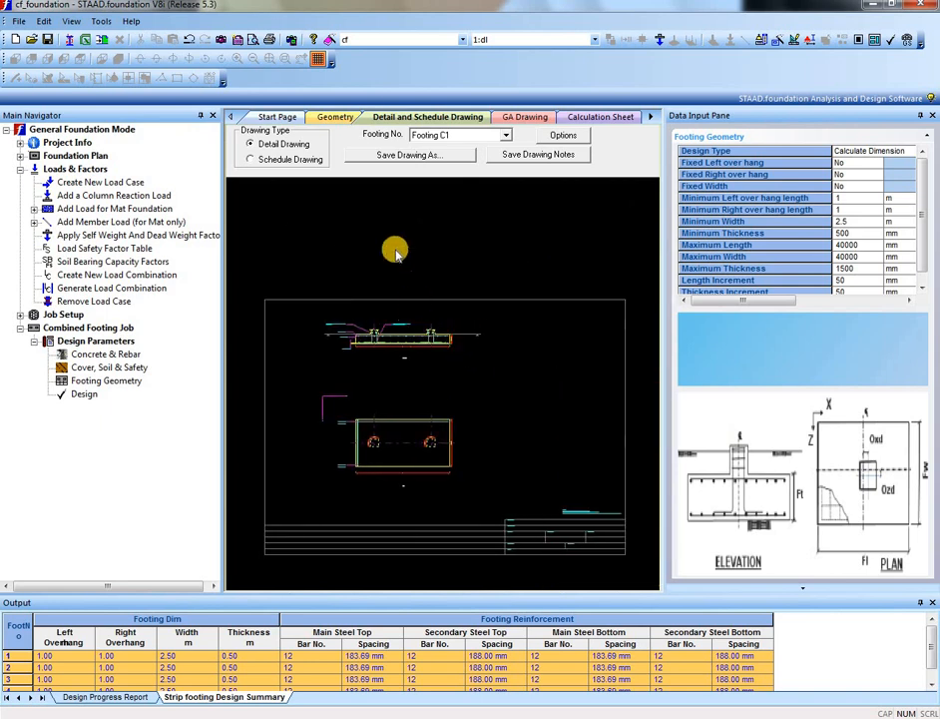
Step: Open the general arrangement drawing and inspect the layout of the four combined footings and their columns
left_click(530, 118)
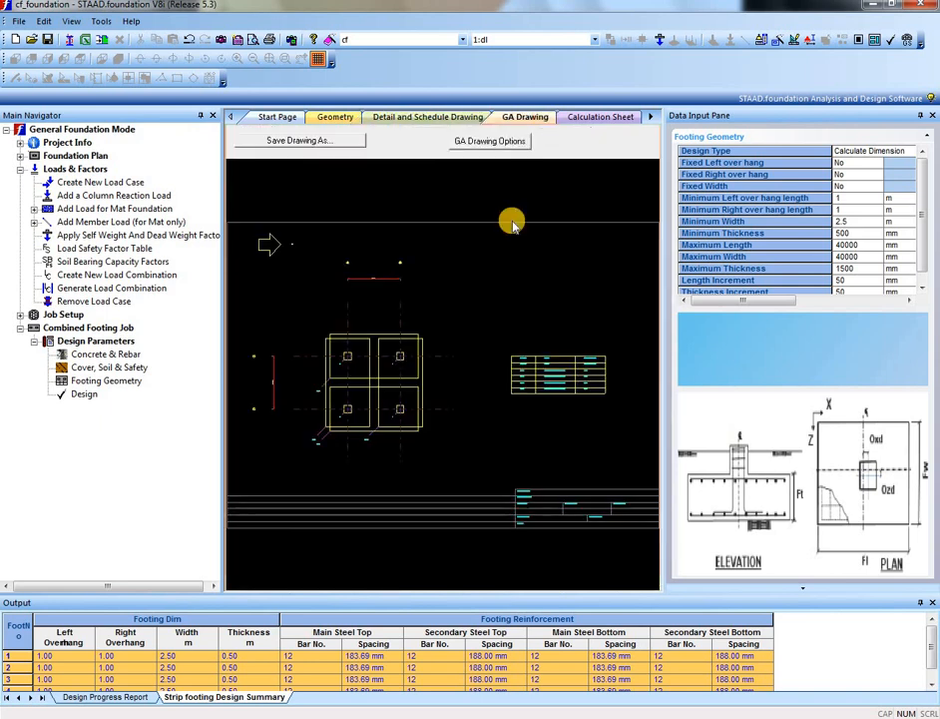
scroll(386, 436, "down", 2)
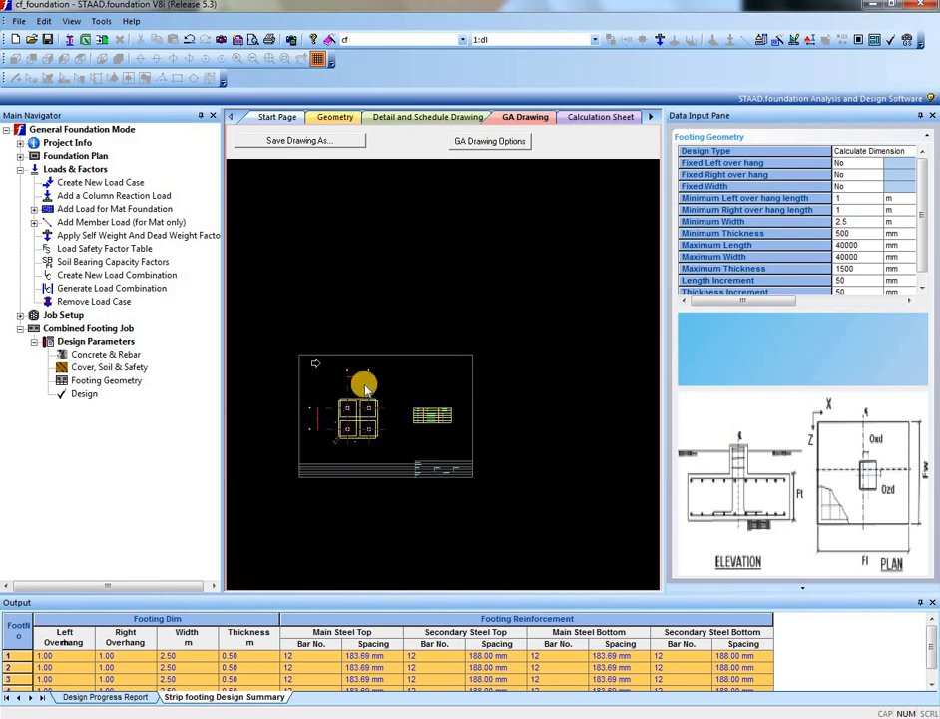
scroll(313, 486, "up", 3)
scroll(312, 486, "up", 4)
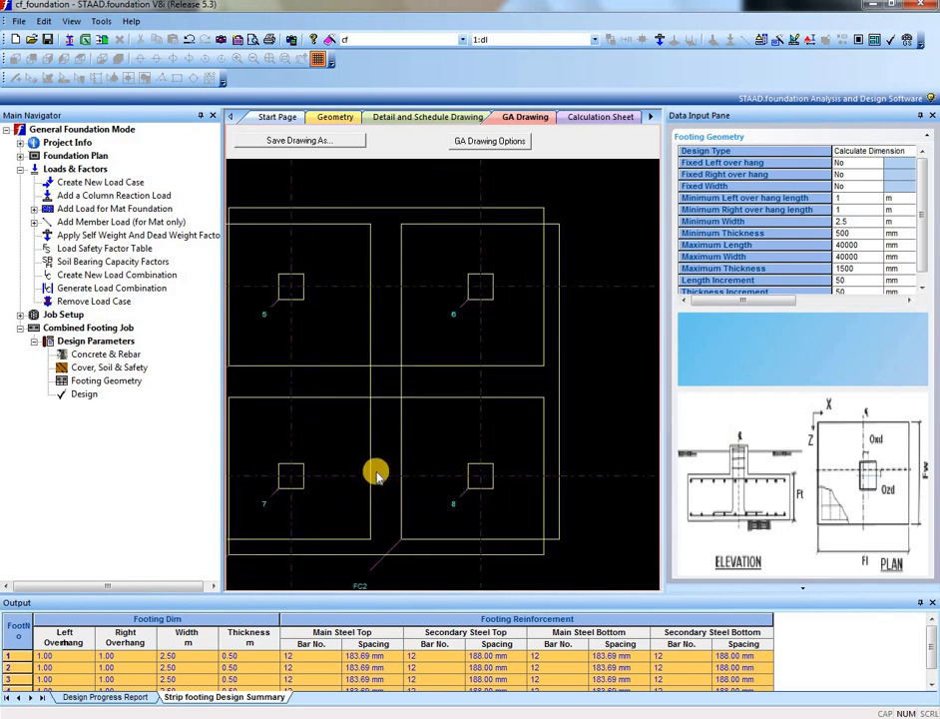
scroll(392, 445, "up", 1)
scroll(394, 447, "down", 3)
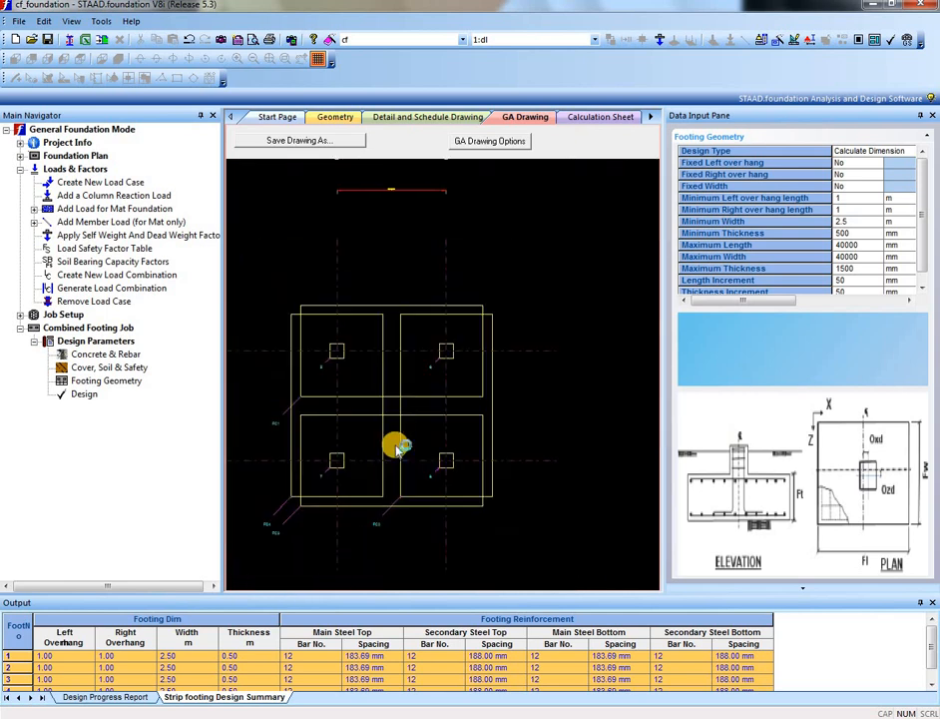
scroll(397, 447, "down", 2)
Step: Read the marks, sizes and column numbers of footings FC1 to FC4 in the general arrangement drawing's footing table
scroll(636, 436, "up", 1)
scroll(599, 409, "up", 3)
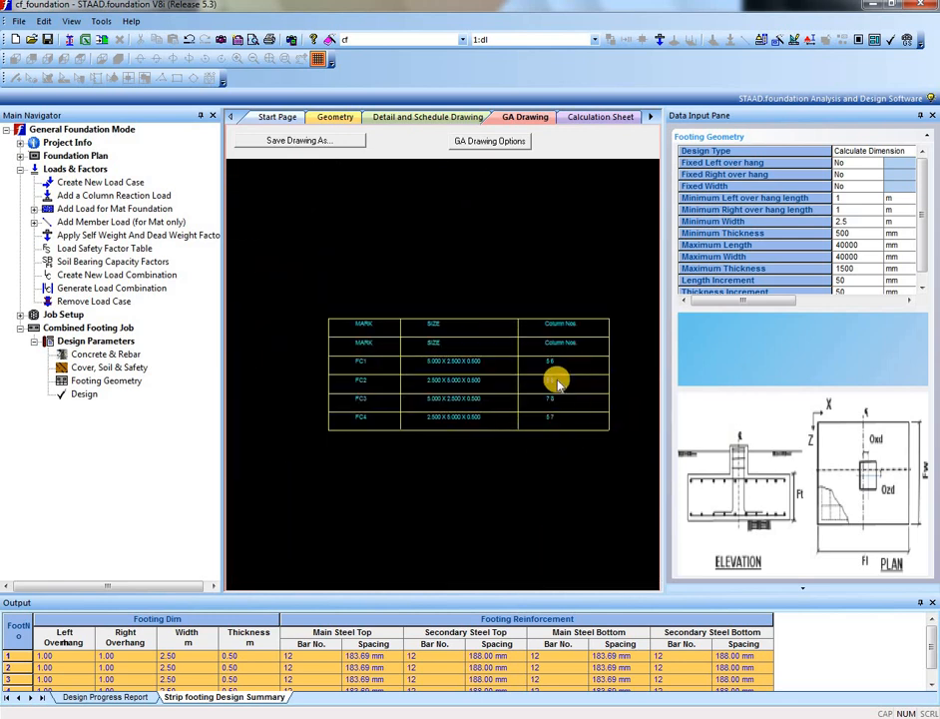
scroll(557, 384, "up", 3)
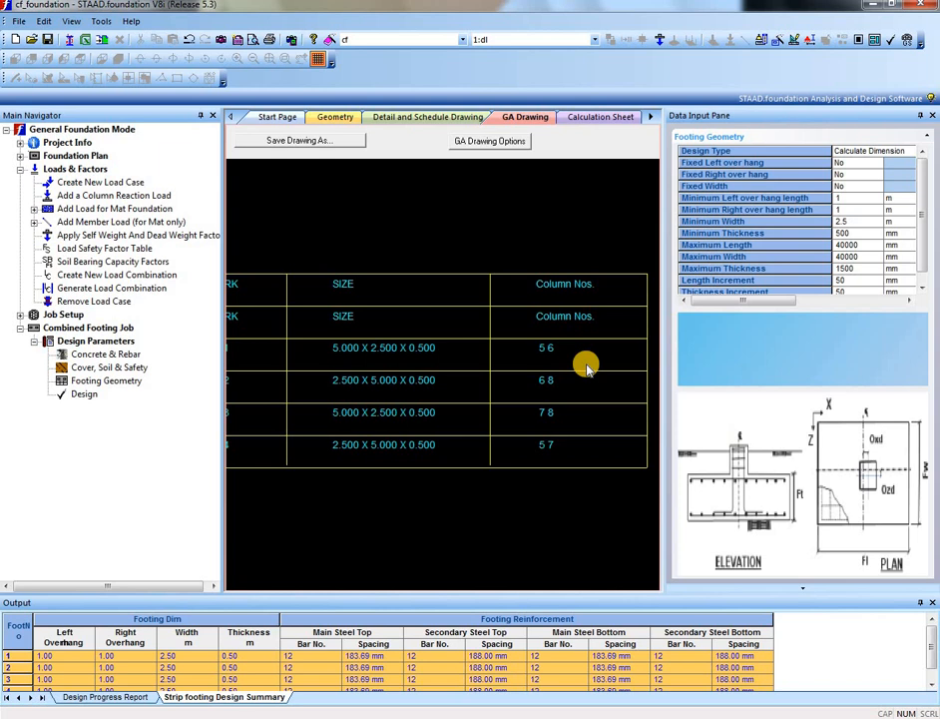
scroll(587, 367, "up", 1)
scroll(587, 366, "down", 3)
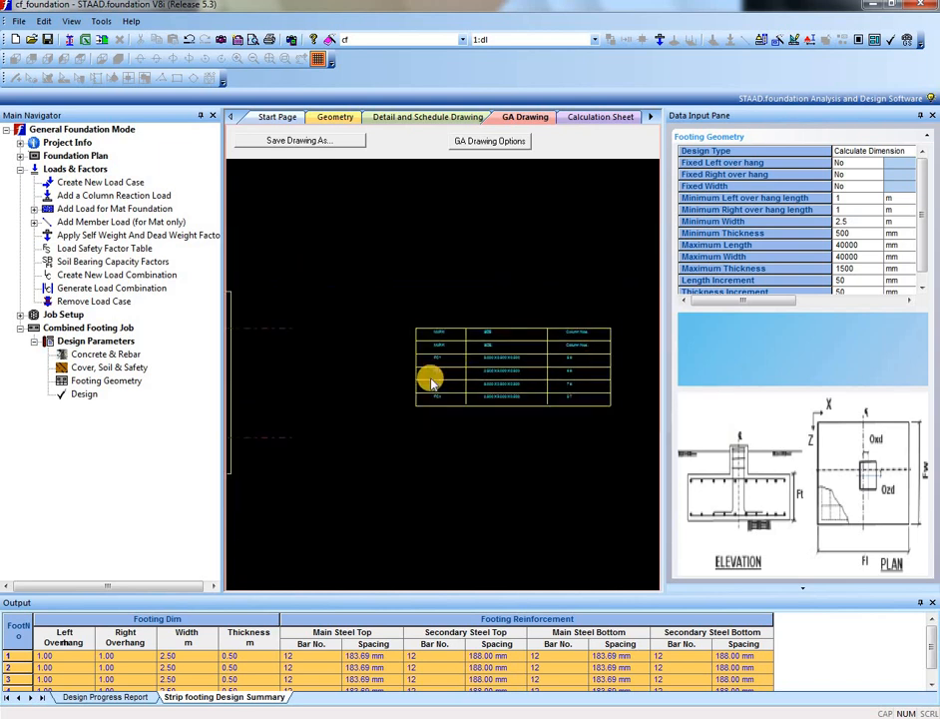
scroll(446, 367, "down", 1)
scroll(445, 369, "up", 3)
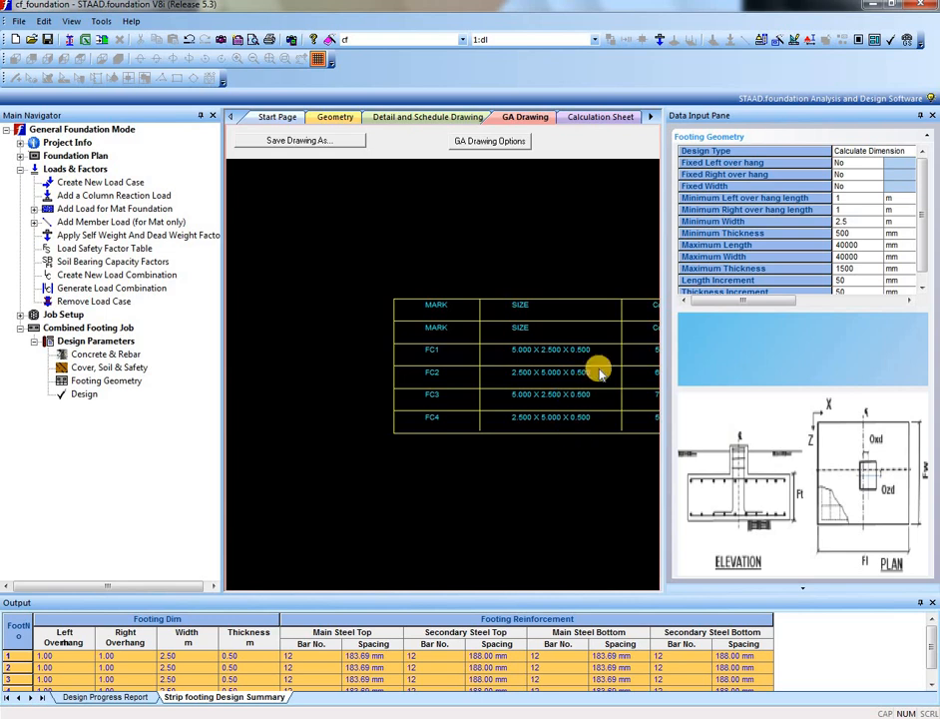
scroll(600, 371, "down", 2)
scroll(600, 371, "up", 3)
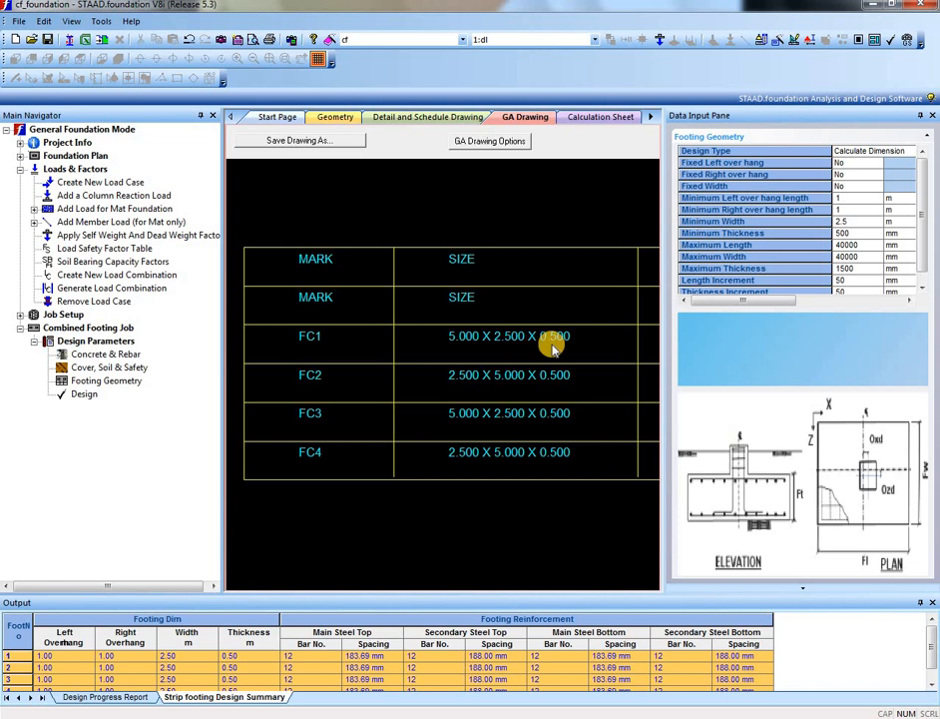
scroll(552, 347, "down", 4)
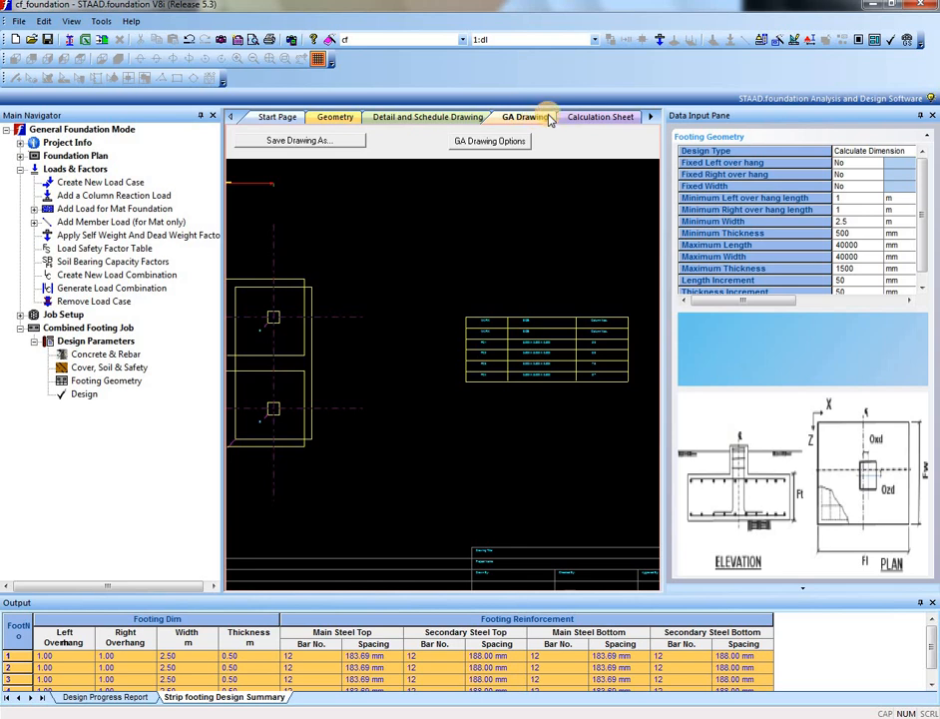
Step: Review the calculation sheet's footing geometry, load combinations and applied loads, dismissing the color scheme prompt and declining the auto save
left_click(597, 118)
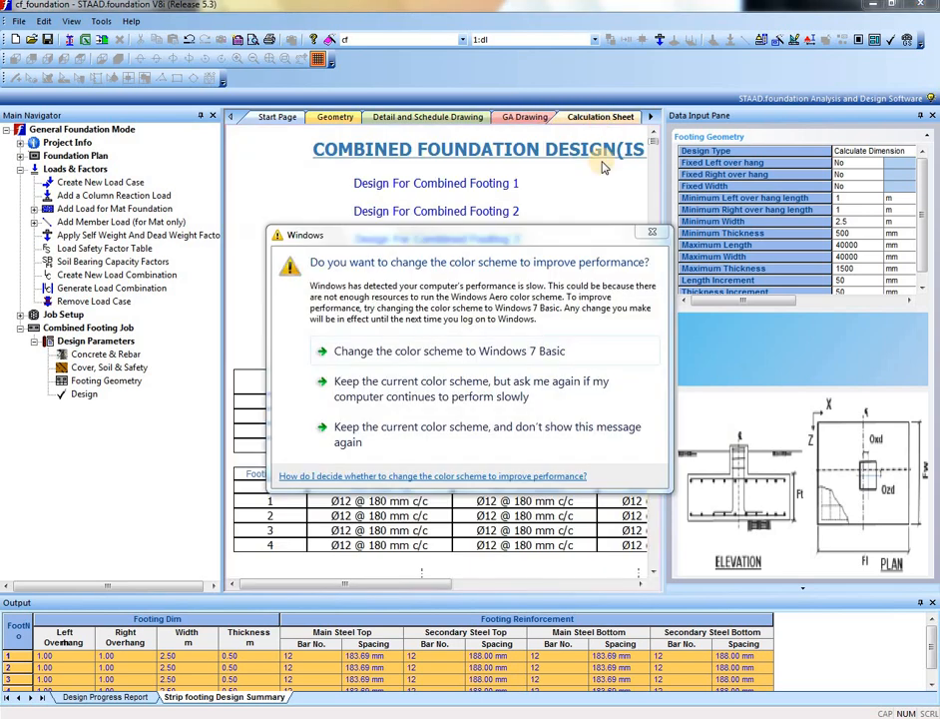
left_click(654, 233)
scroll(515, 312, "down", 10)
scroll(505, 314, "down", 3)
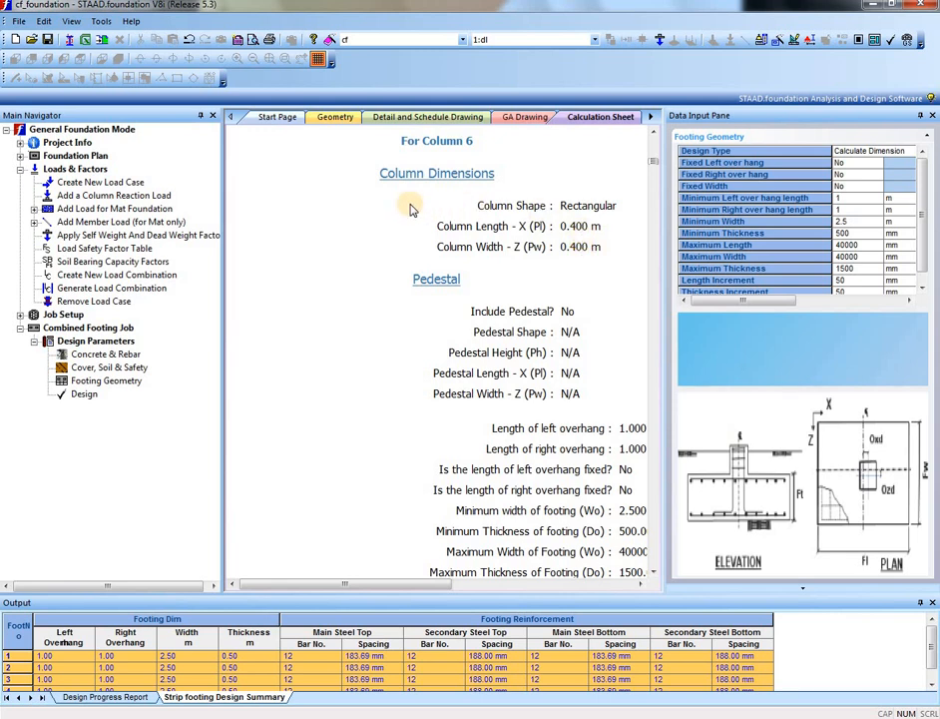
scroll(576, 308, "down", 15)
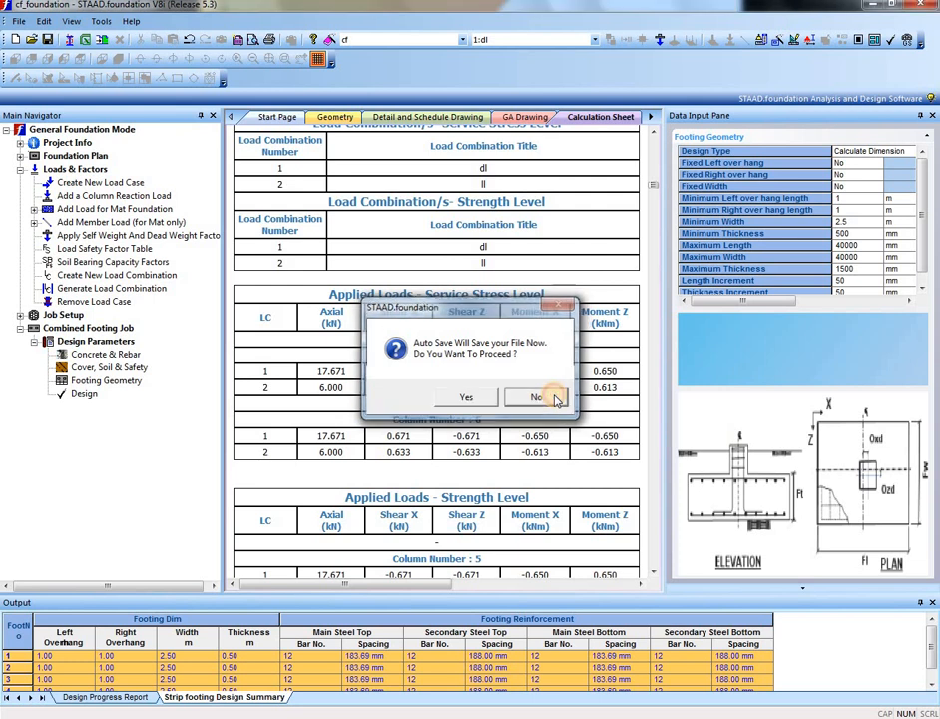
left_click(537, 397)
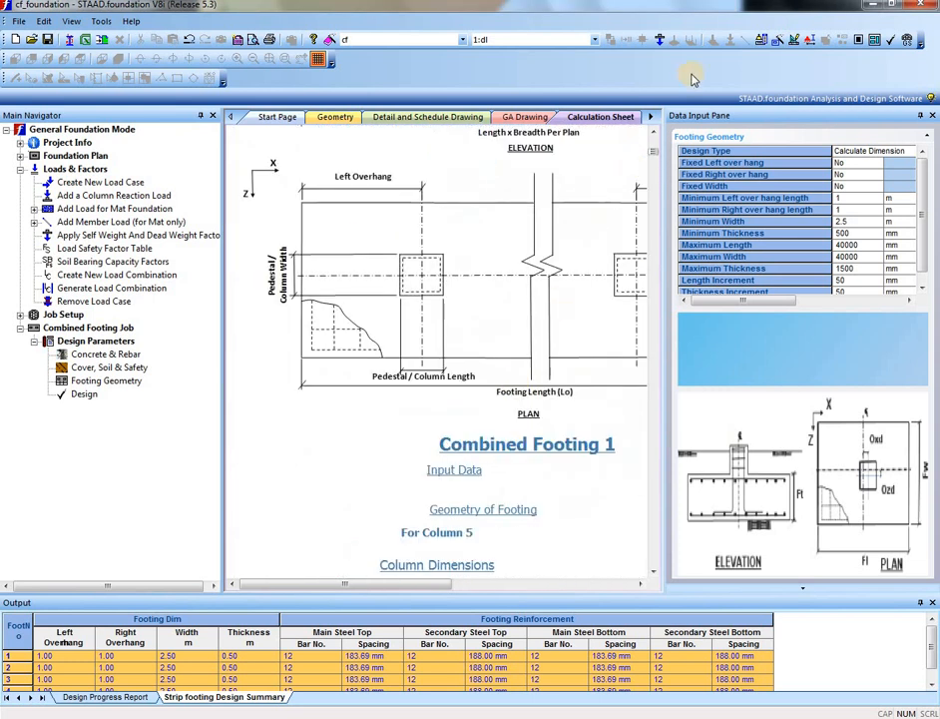
Step: Open the shear force and bending moment graphs and compare footings C1 and C4 for load case 1:dl
left_click(650, 119)
left_click(613, 117)
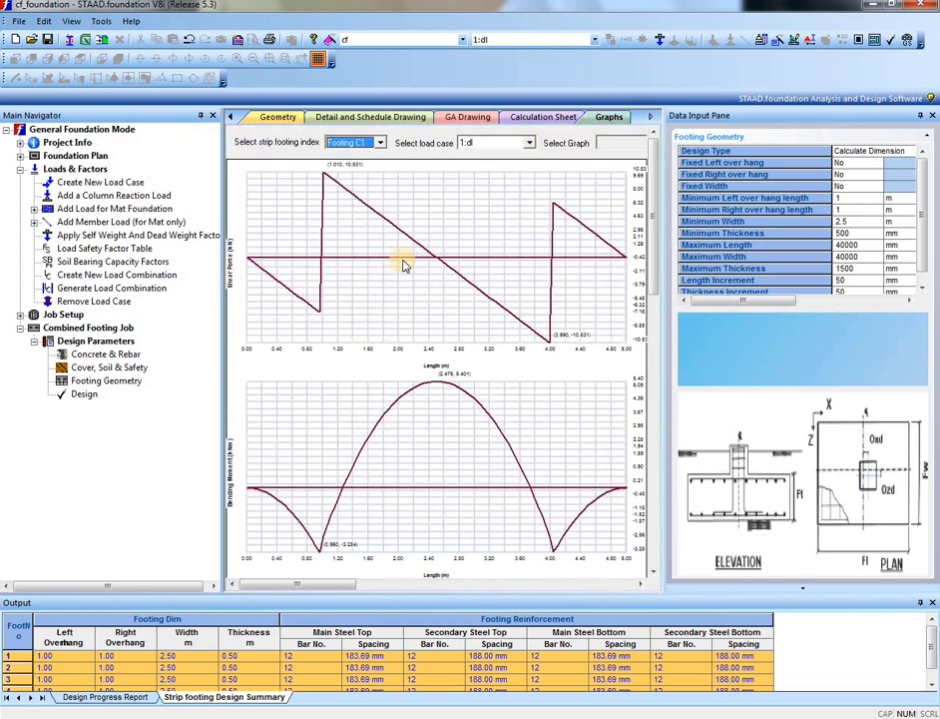
scroll(441, 481, "down", 3)
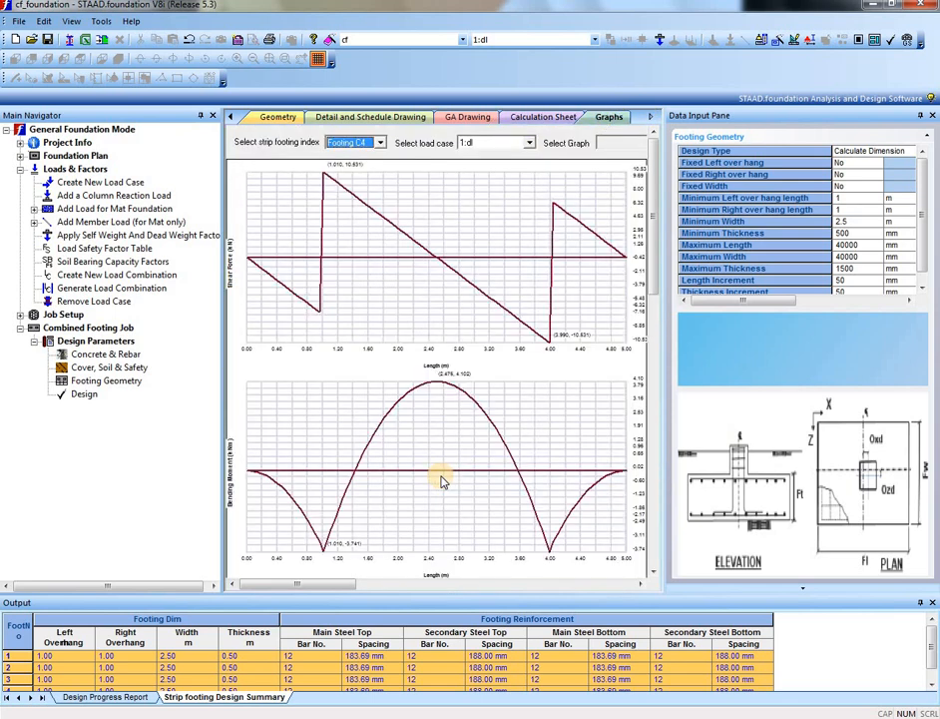
scroll(441, 482, "up", 3)
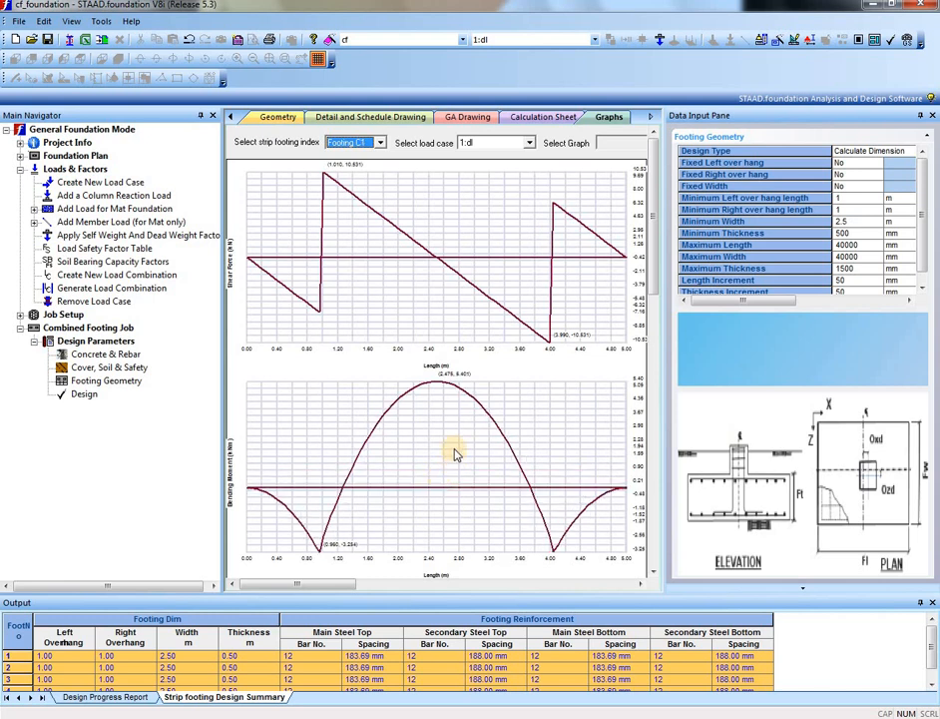